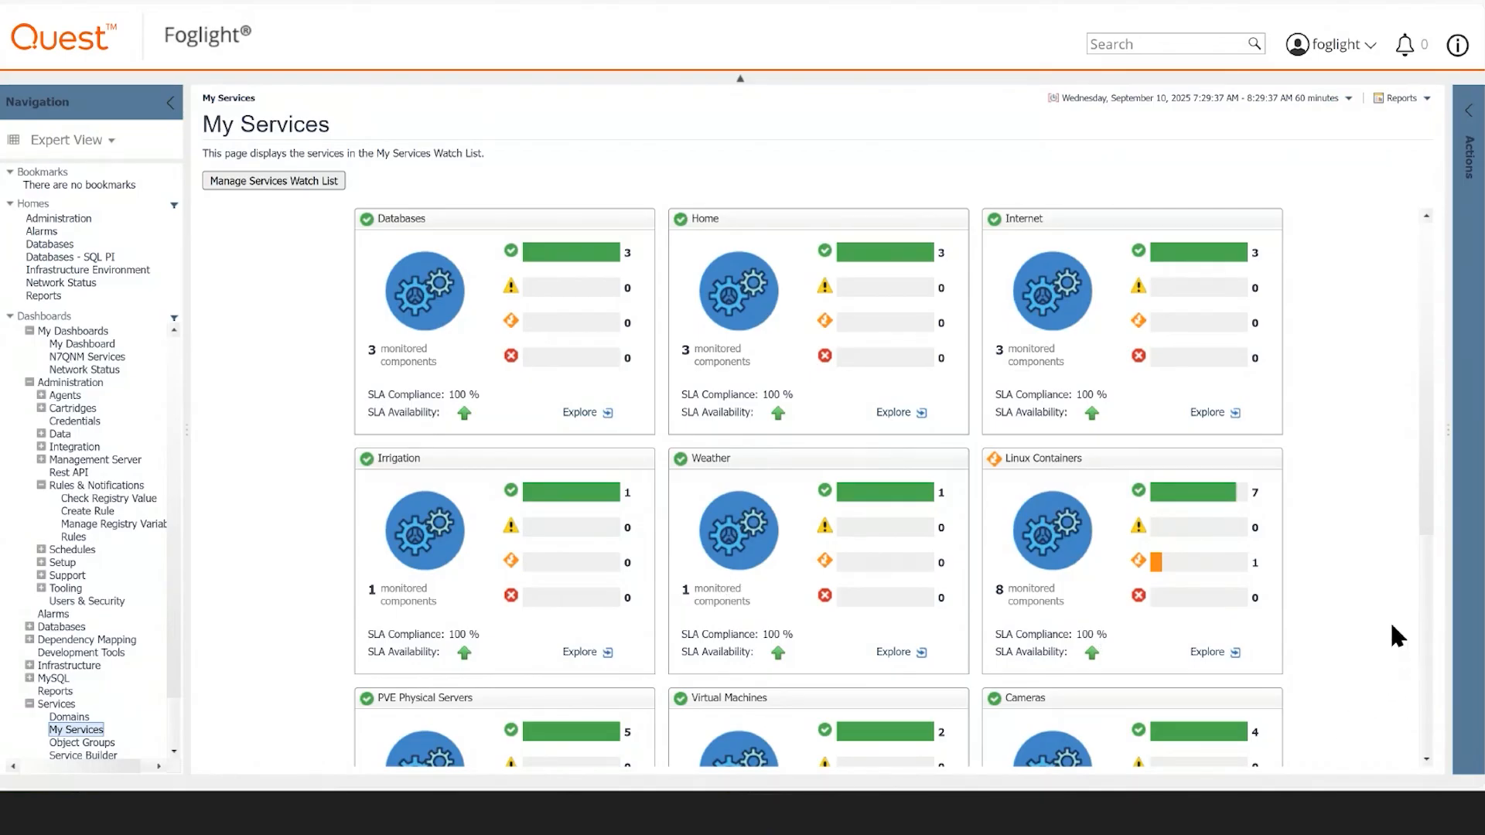
- Review the My Services tiles, and open the Service Operations Console heatmap to inspect the outstanding alarms of the Hosts service
scroll(1367, 626, down, 3)
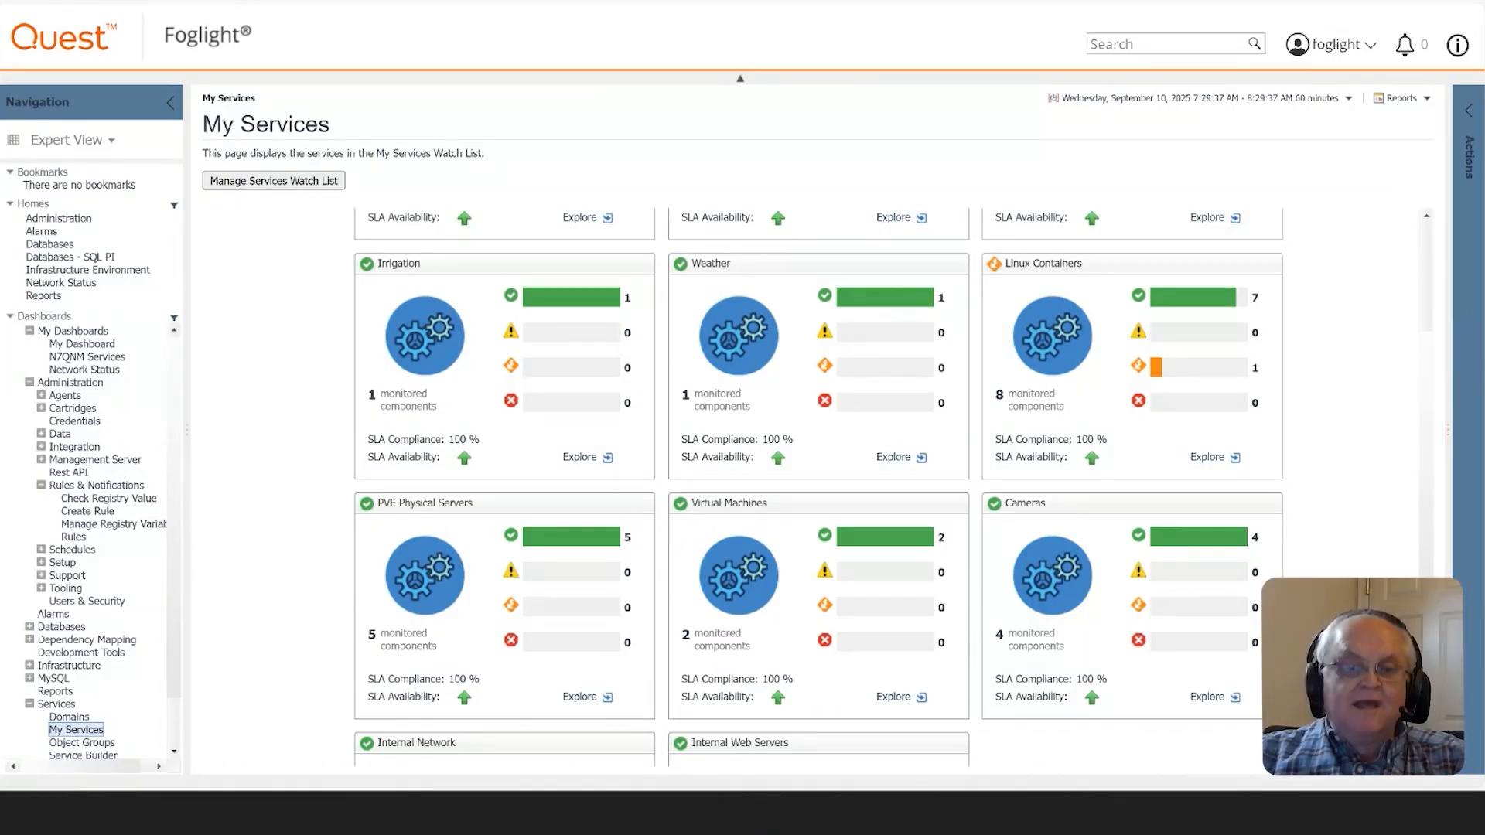
scroll(60, 699, down, 3)
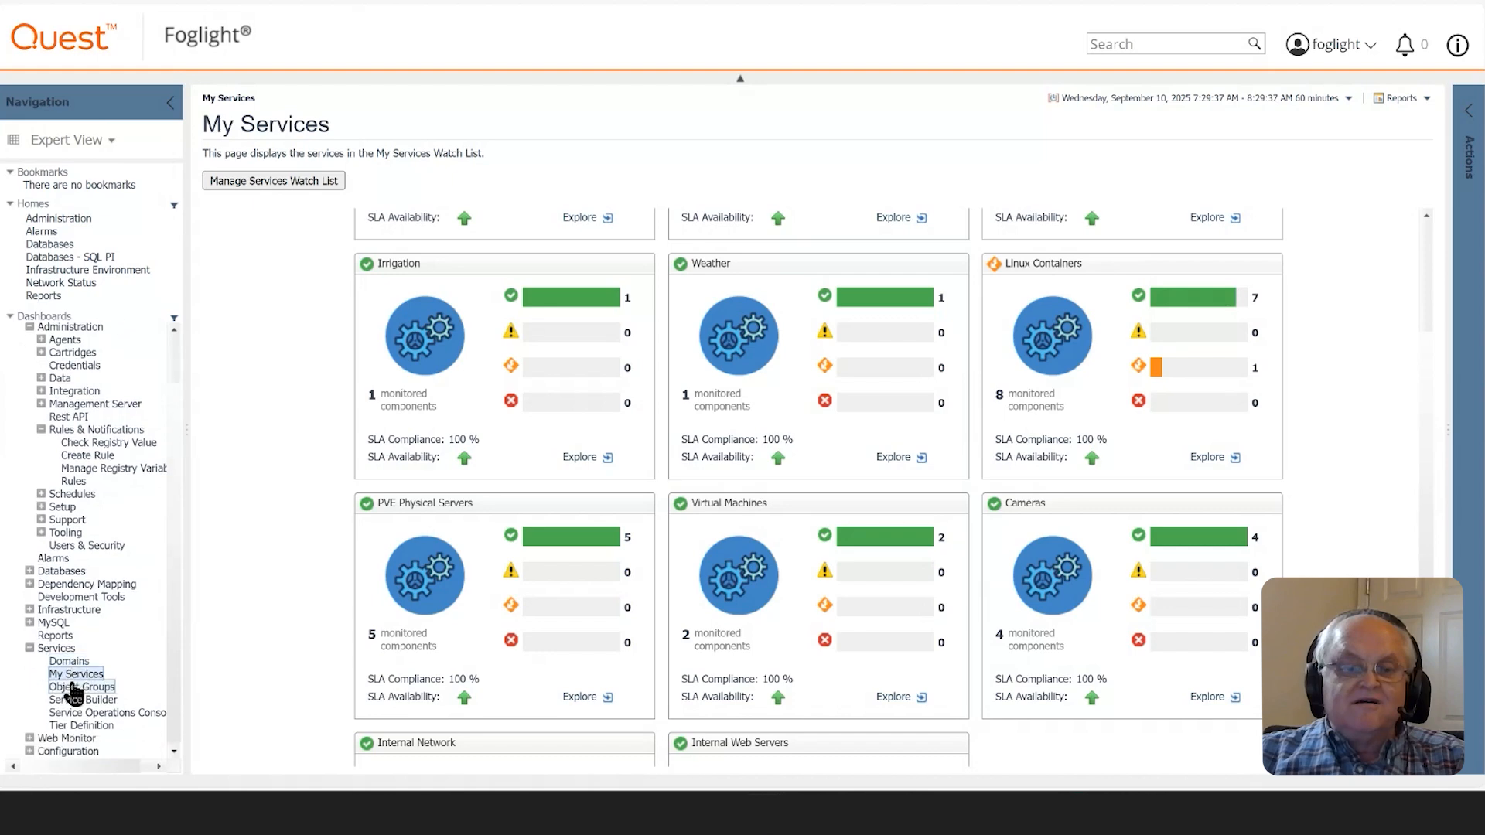
click(74, 713)
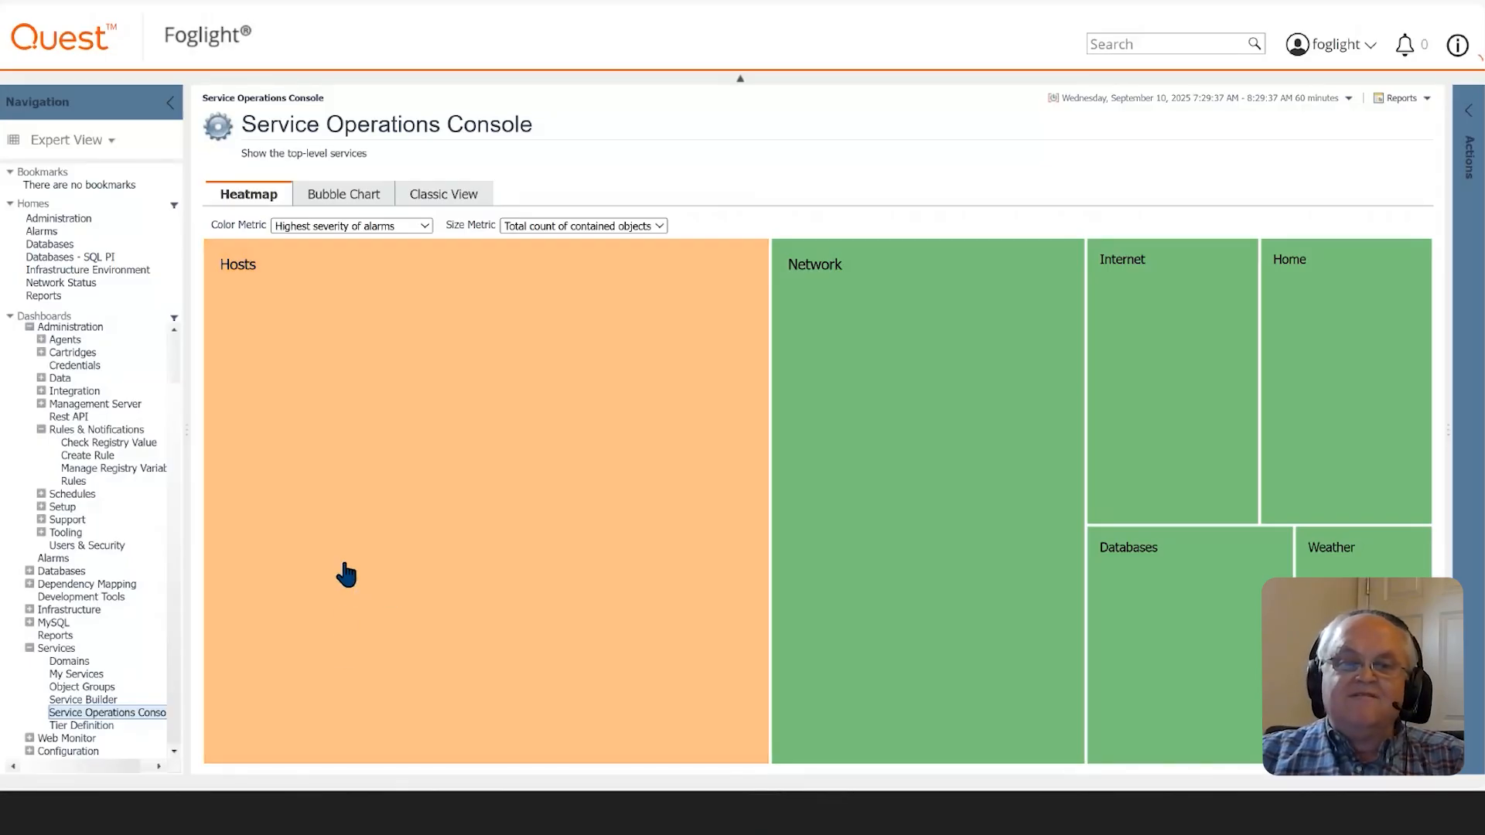
mouse_move(344, 574)
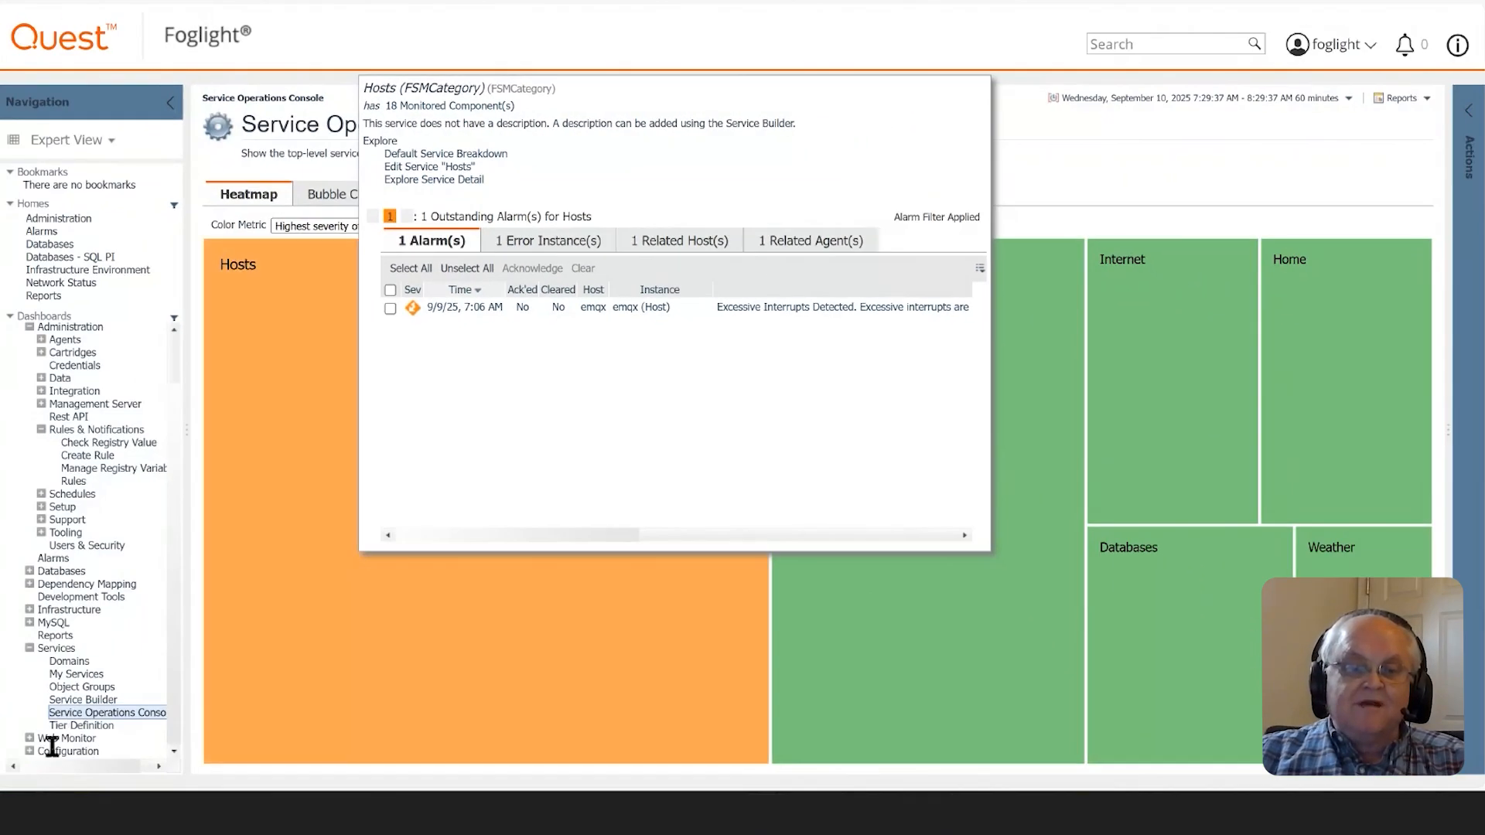
- Open the Tier Definition page and examine which object groups are selected as tiers and their order
click(65, 725)
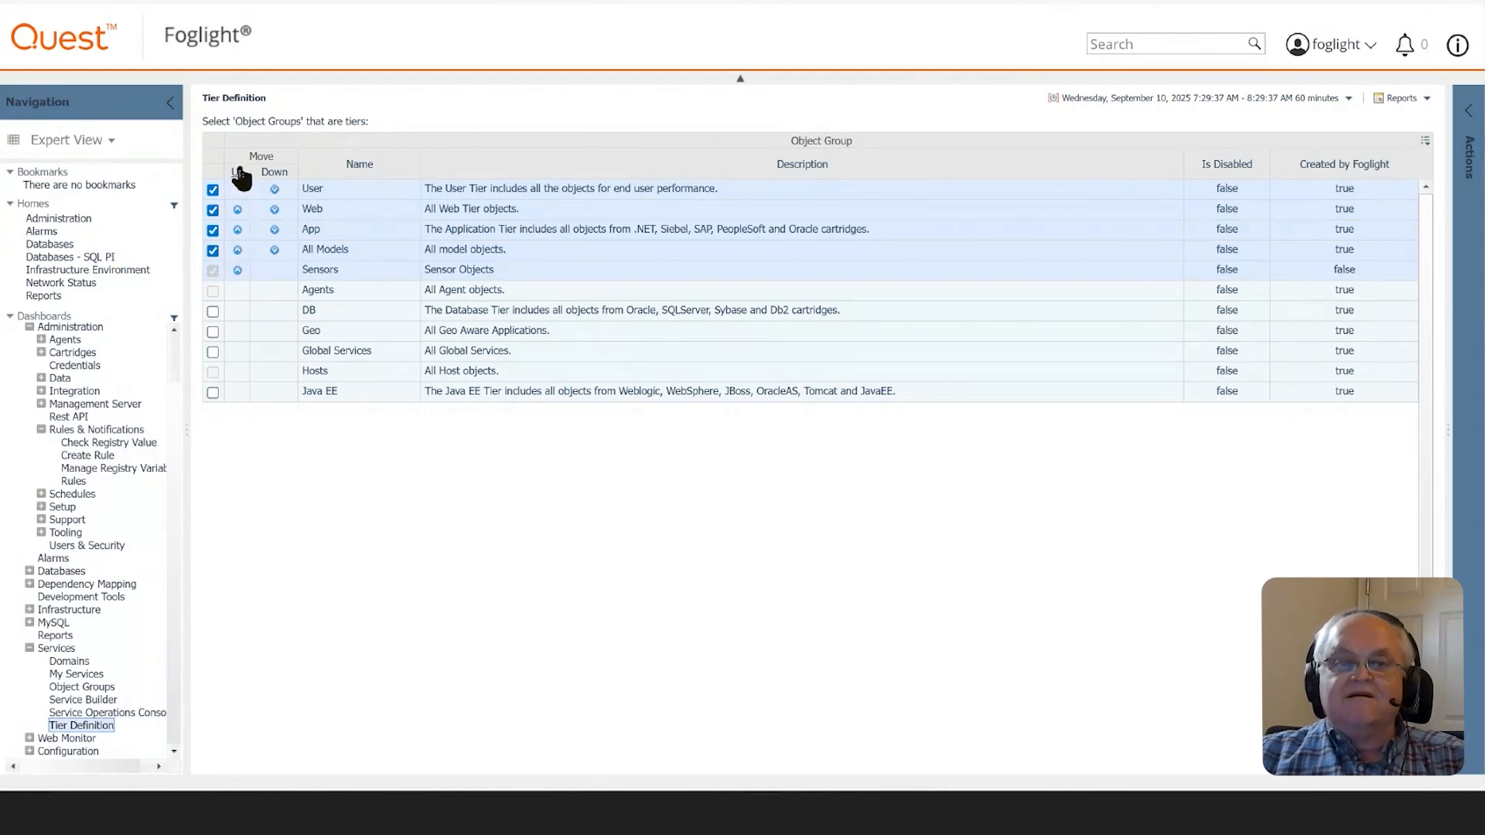
mouse_move(314, 199)
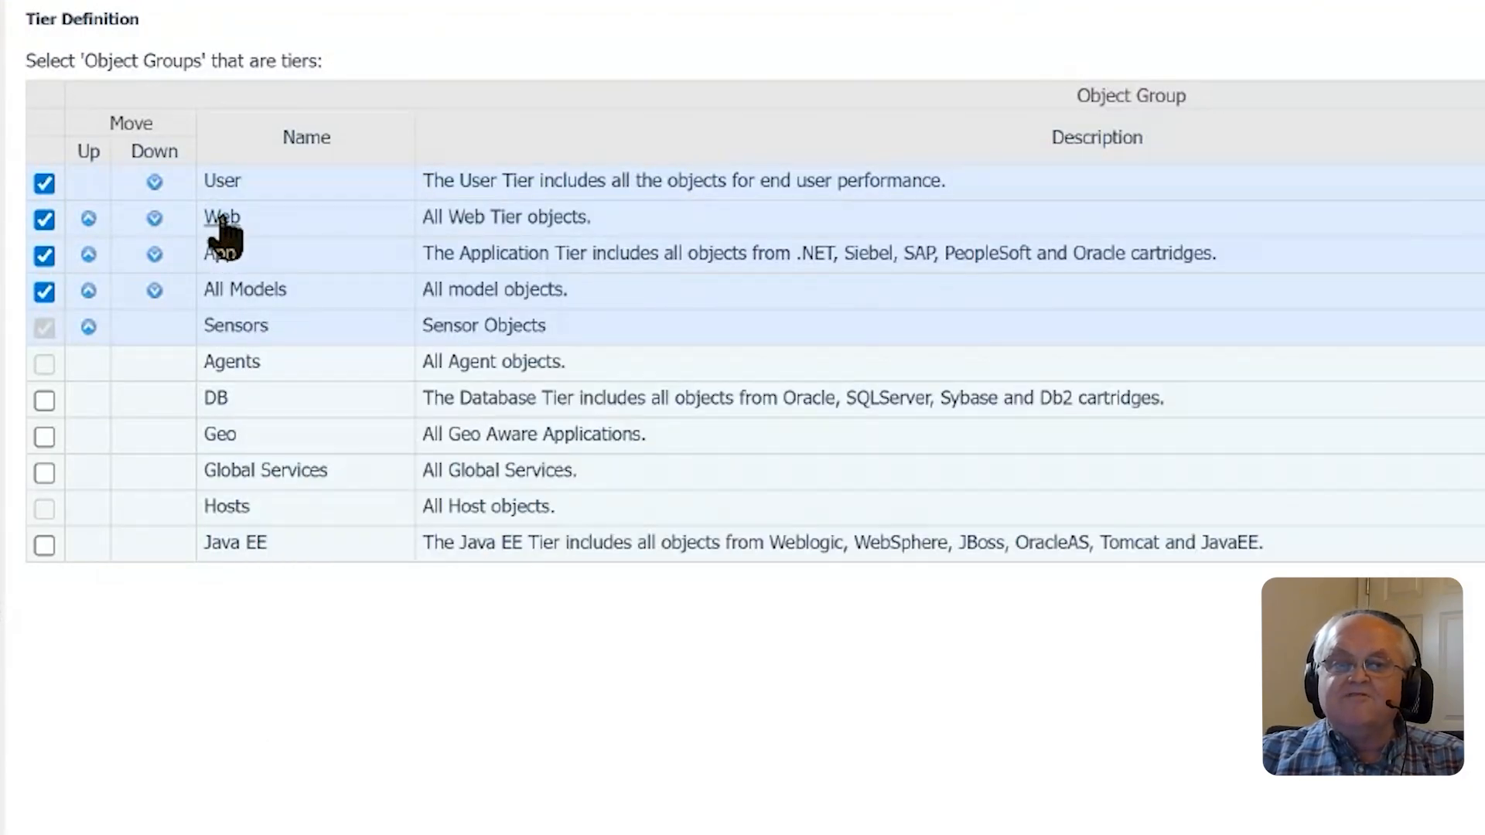
mouse_move(222, 220)
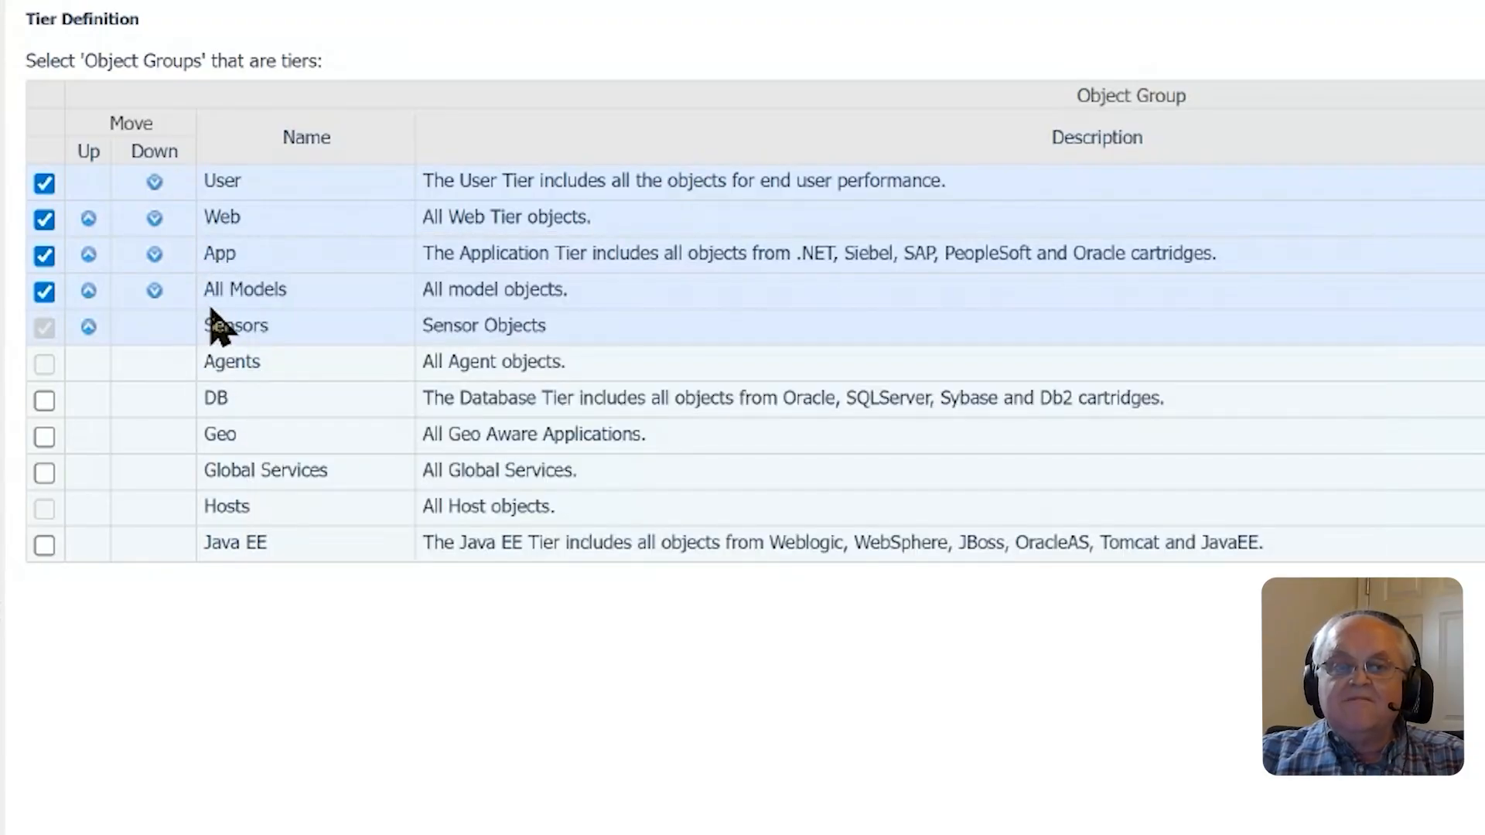
mouse_move(226, 294)
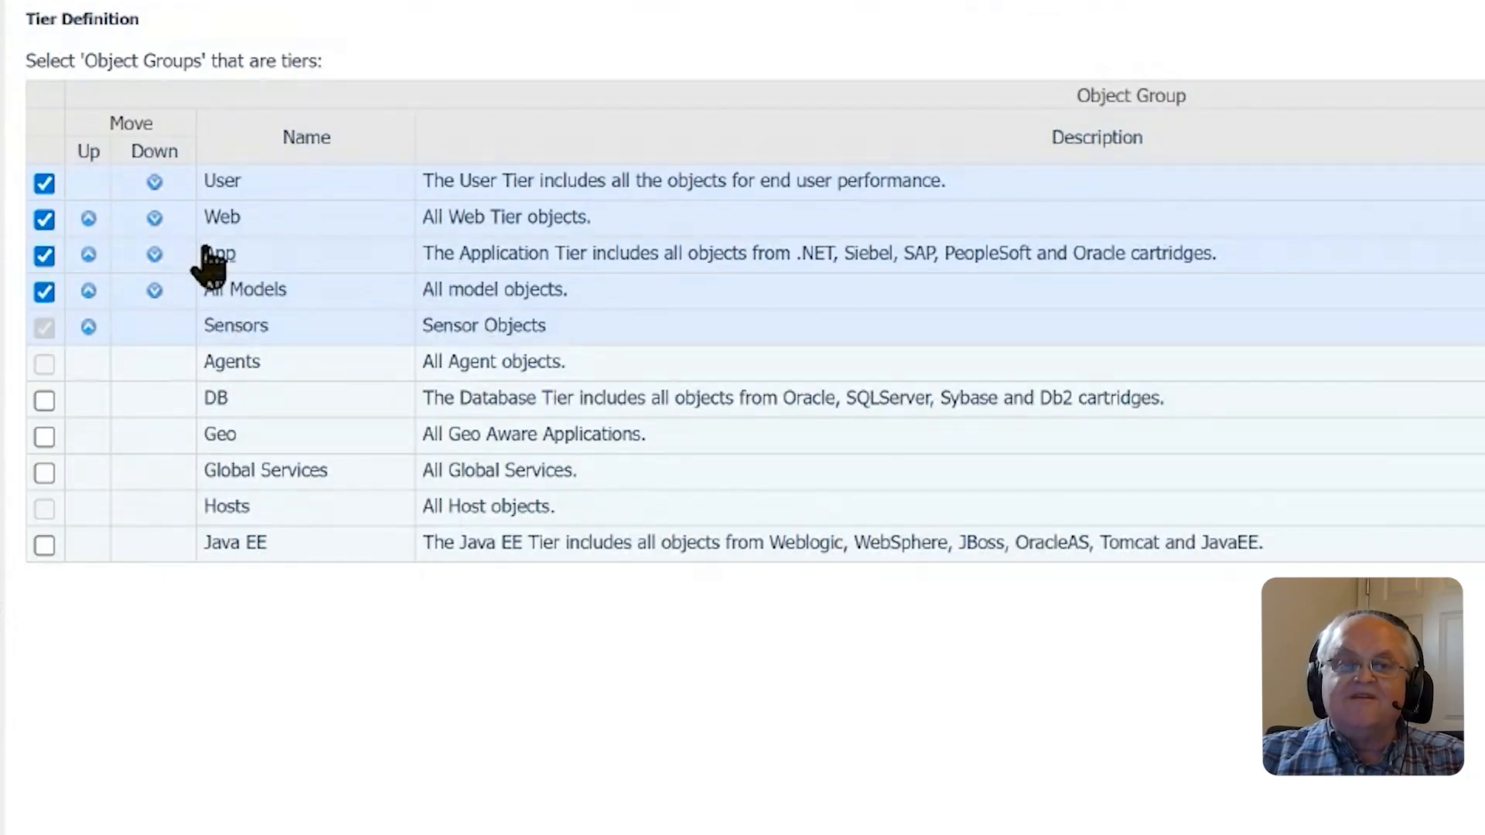
mouse_move(216, 264)
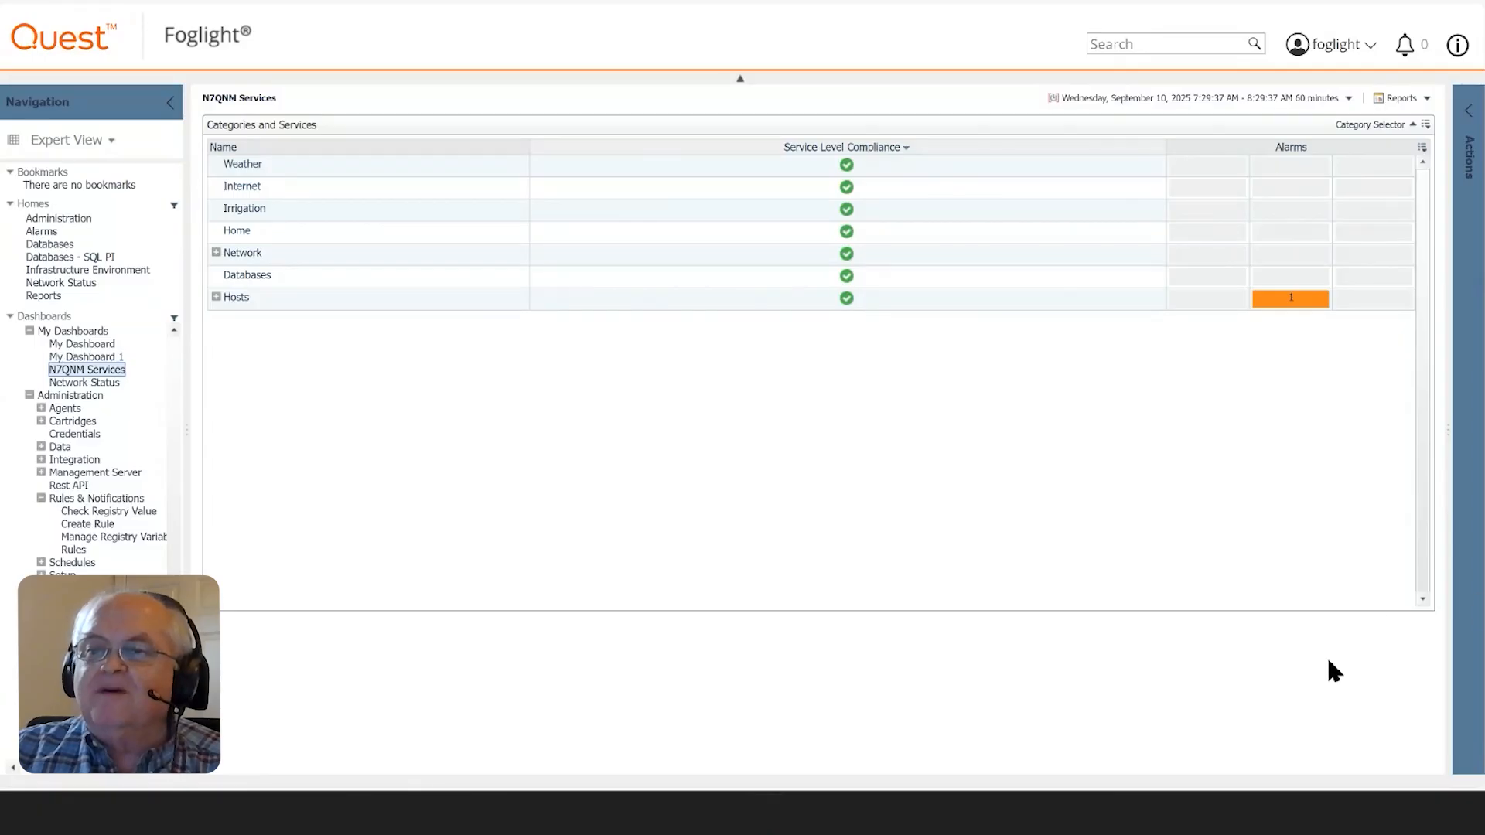
- Start creating a new custom dashboard that uses all data as its input
click(1471, 116)
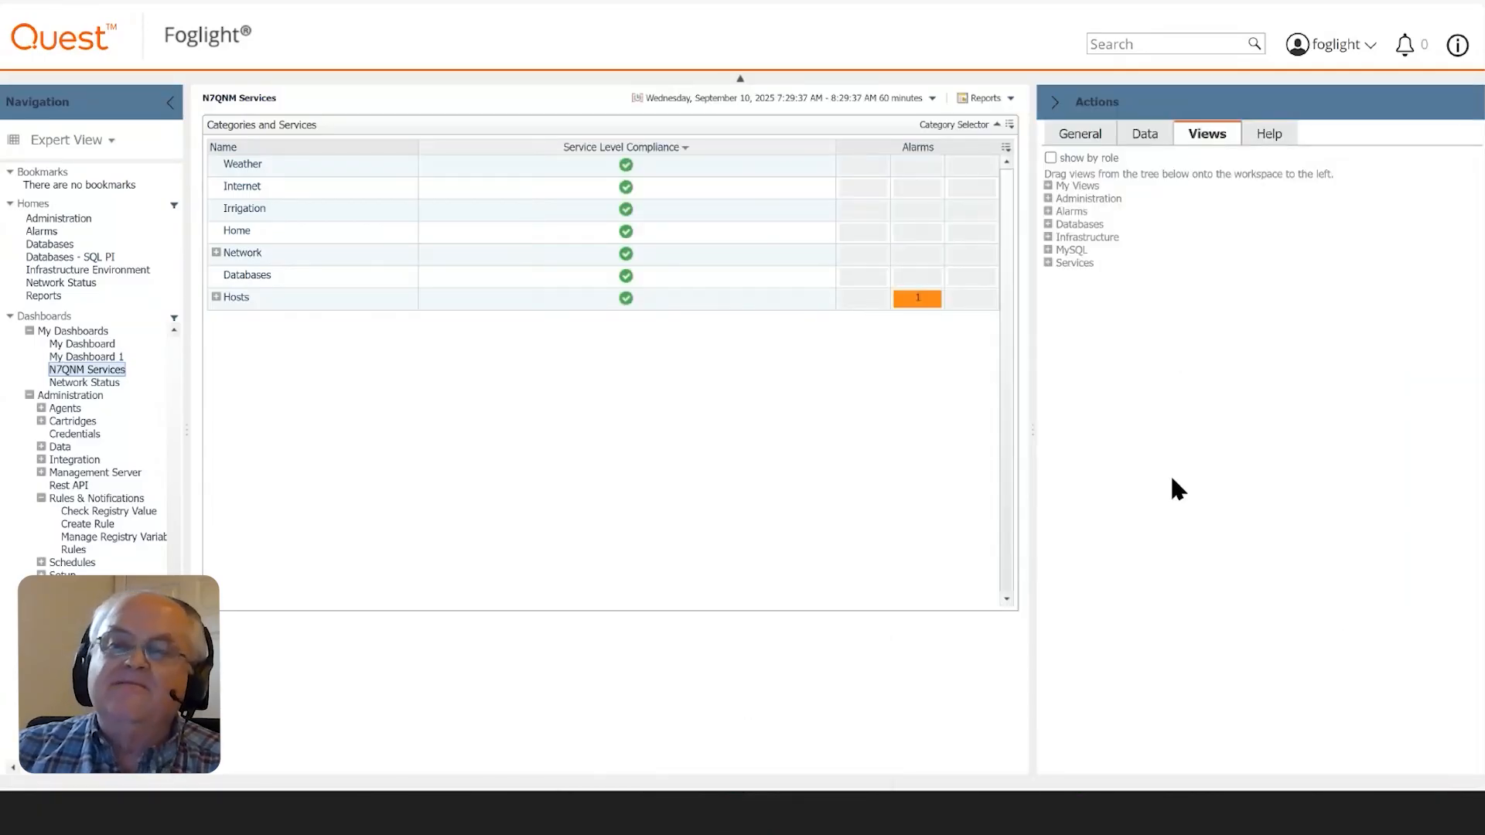
click(1083, 134)
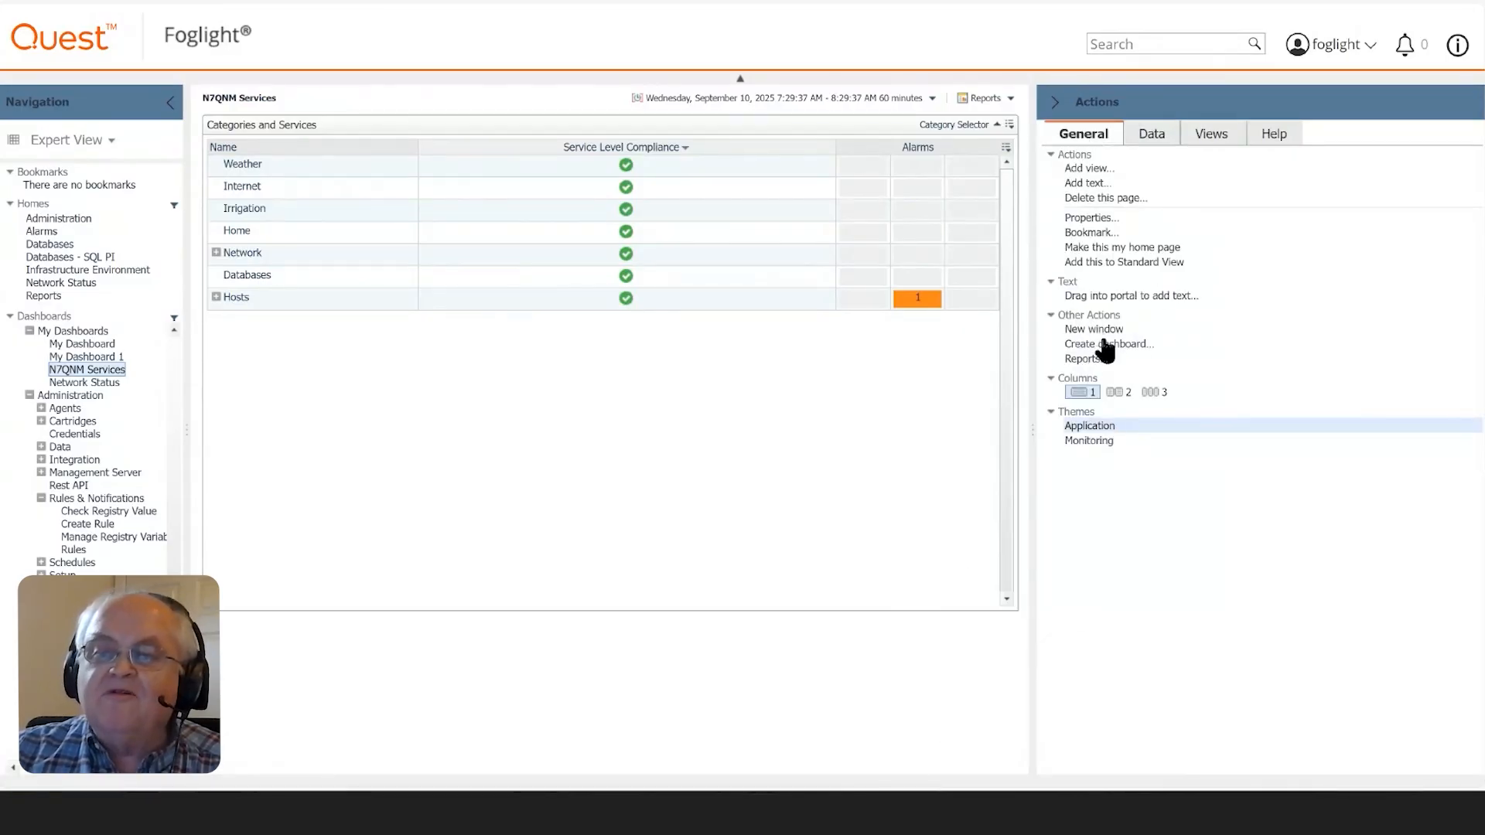
click(1104, 345)
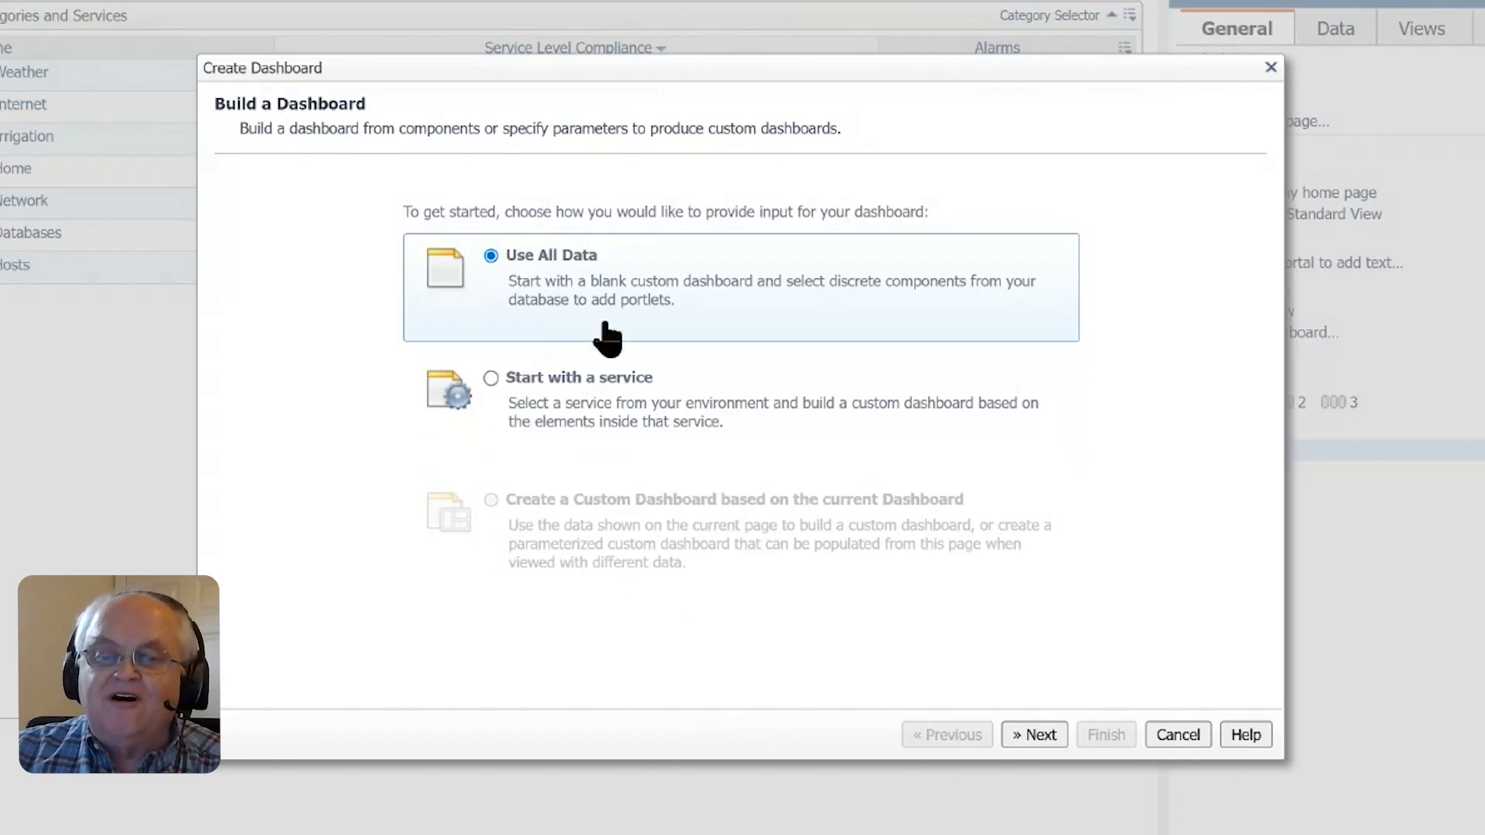
click(1033, 734)
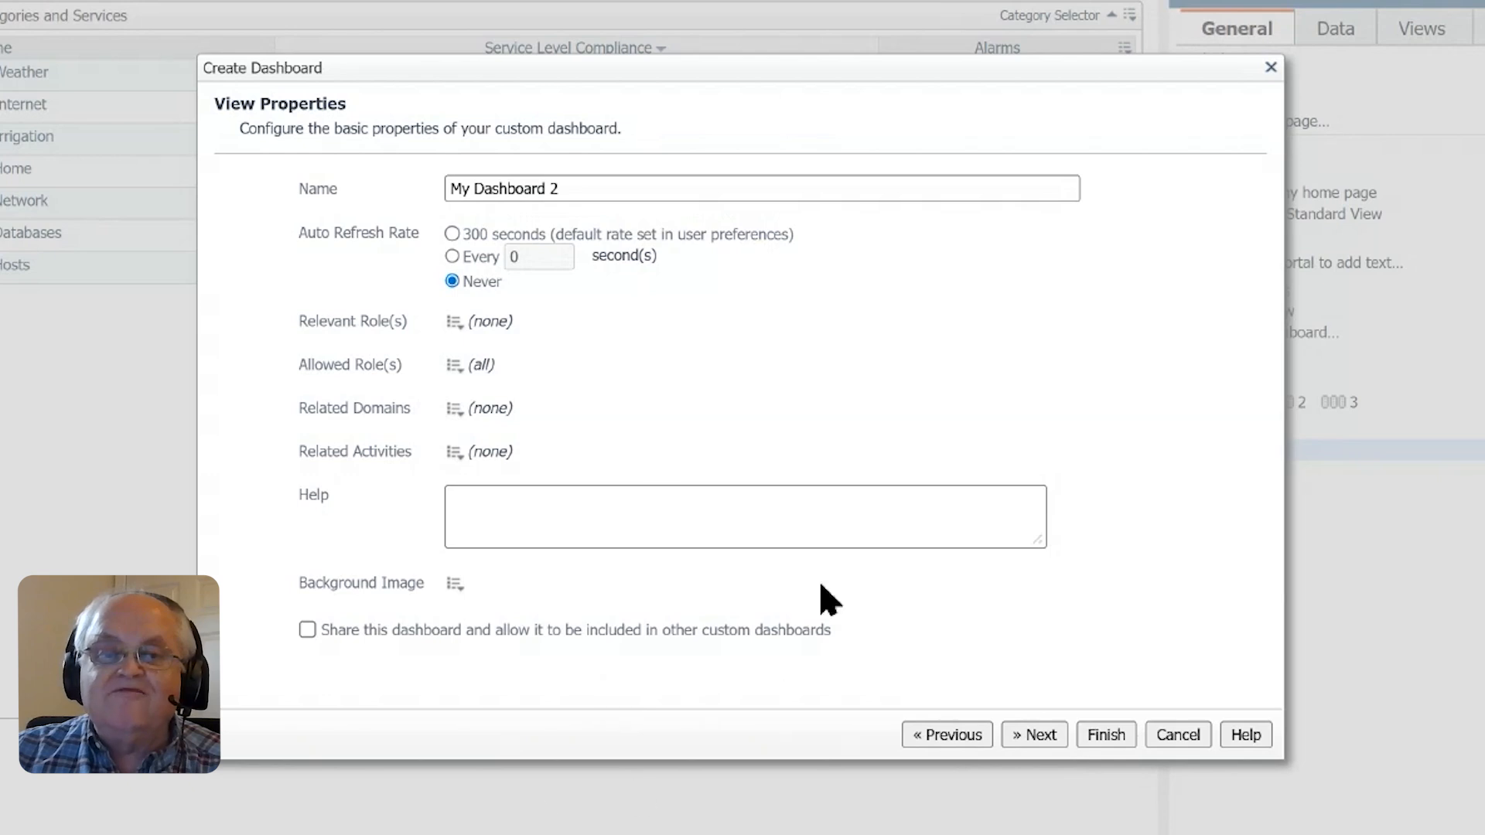
- Set the dashboard's auto refresh rate to the default 300 seconds and check the choices for relevant and allowed roles
click(451, 233)
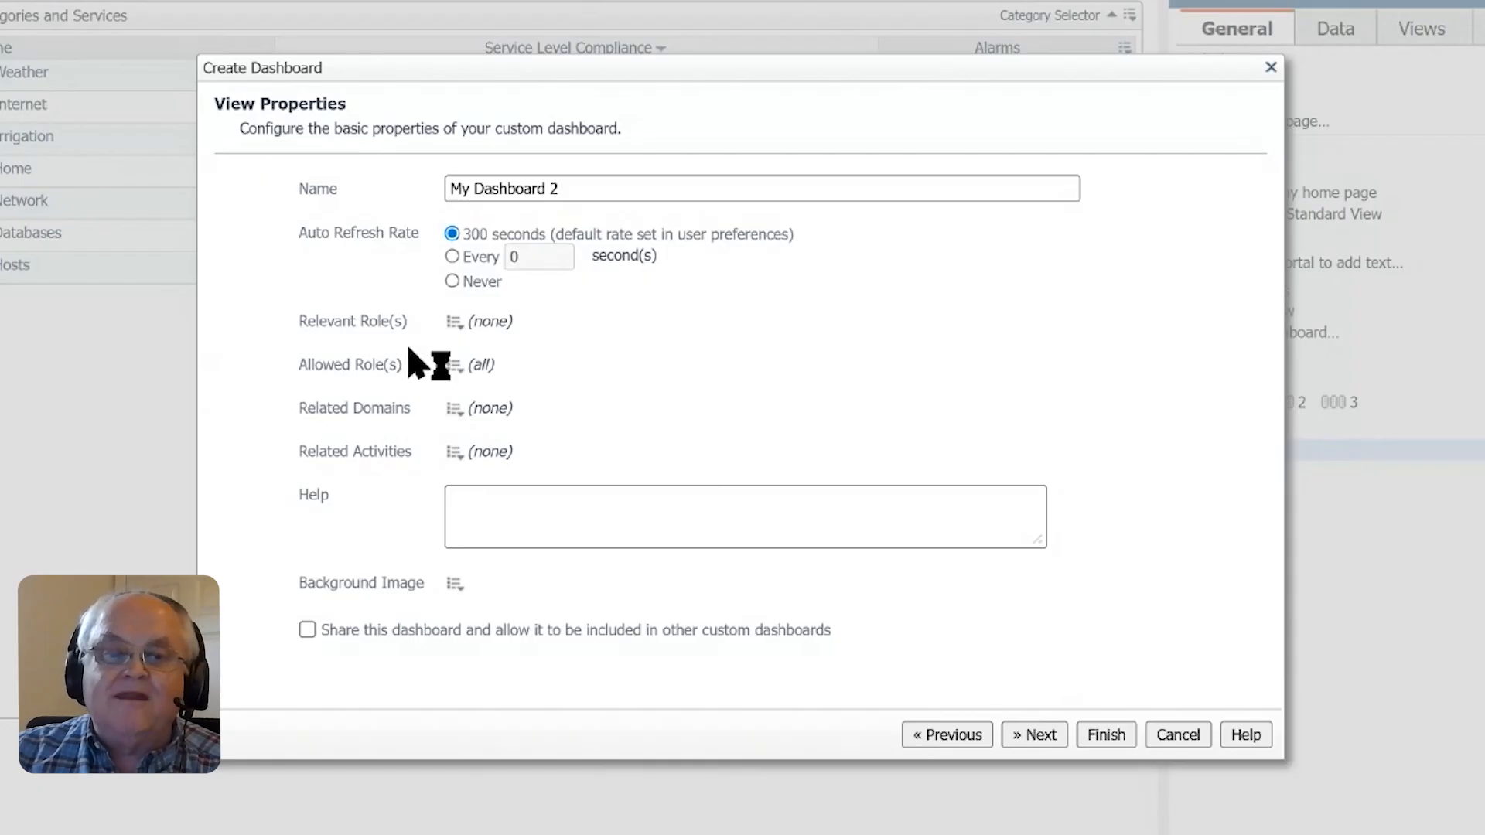
click(454, 321)
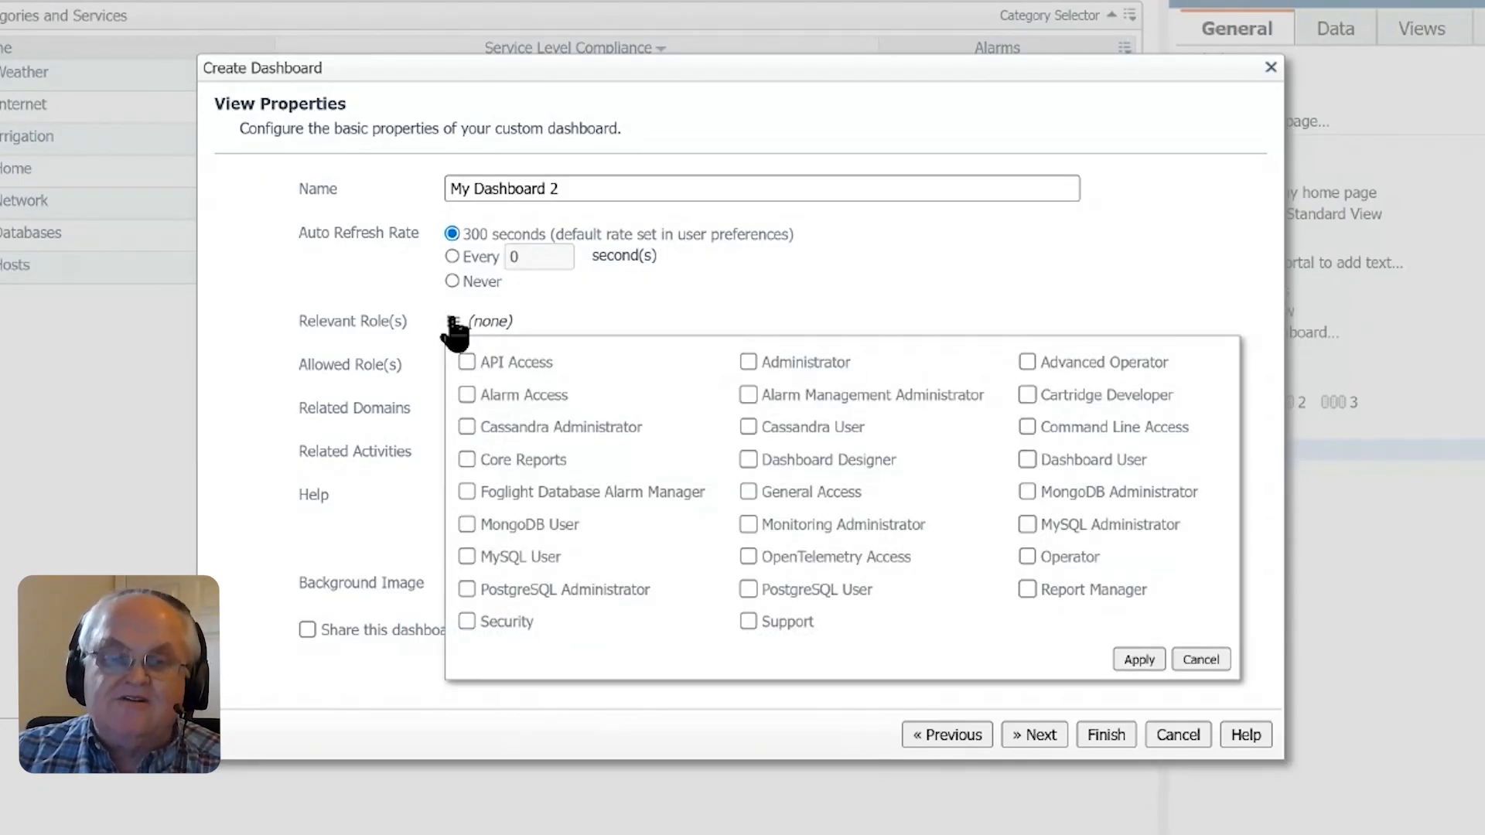
click(333, 390)
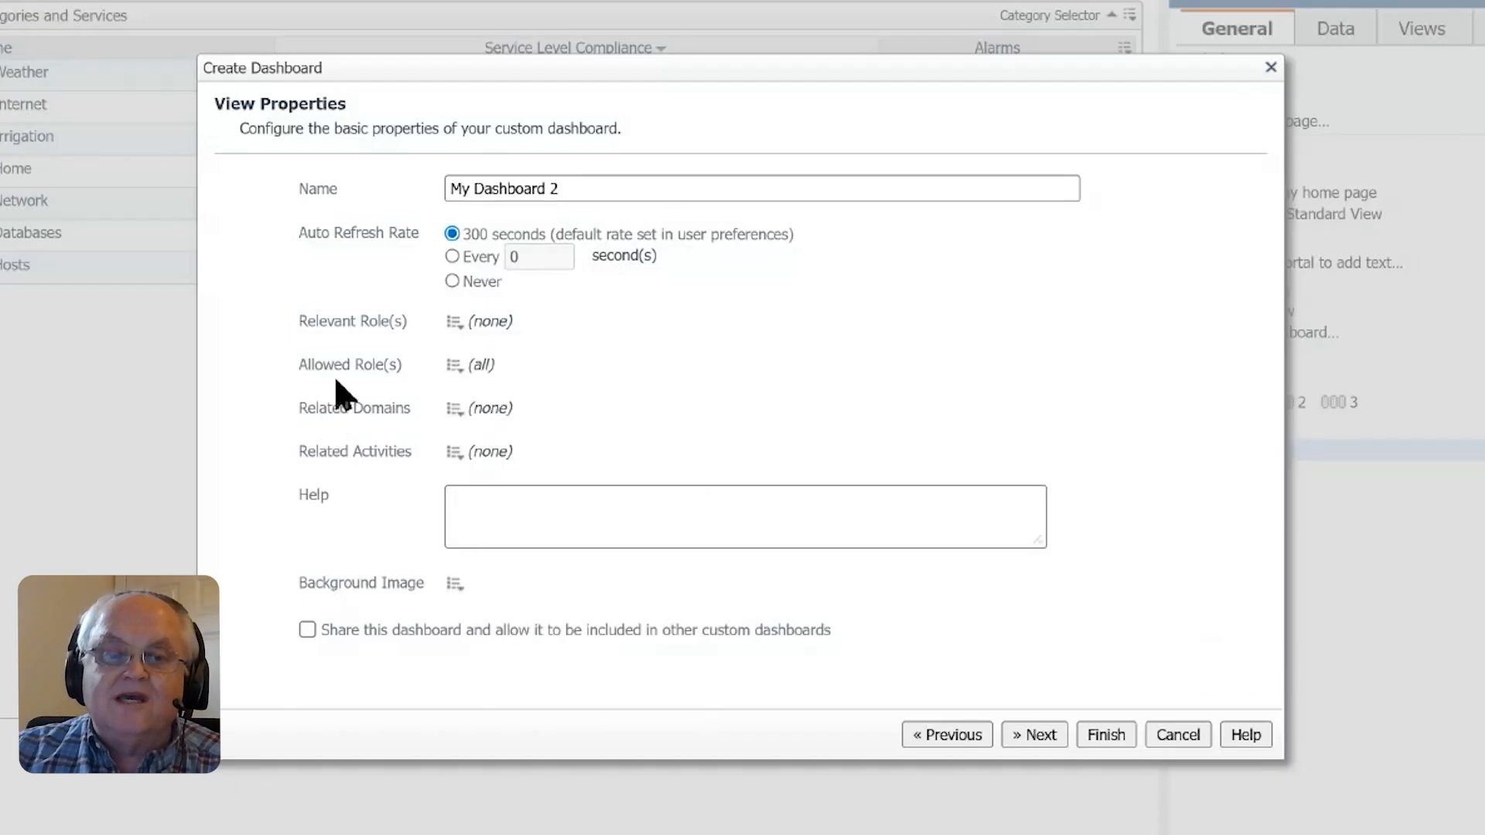
click(452, 368)
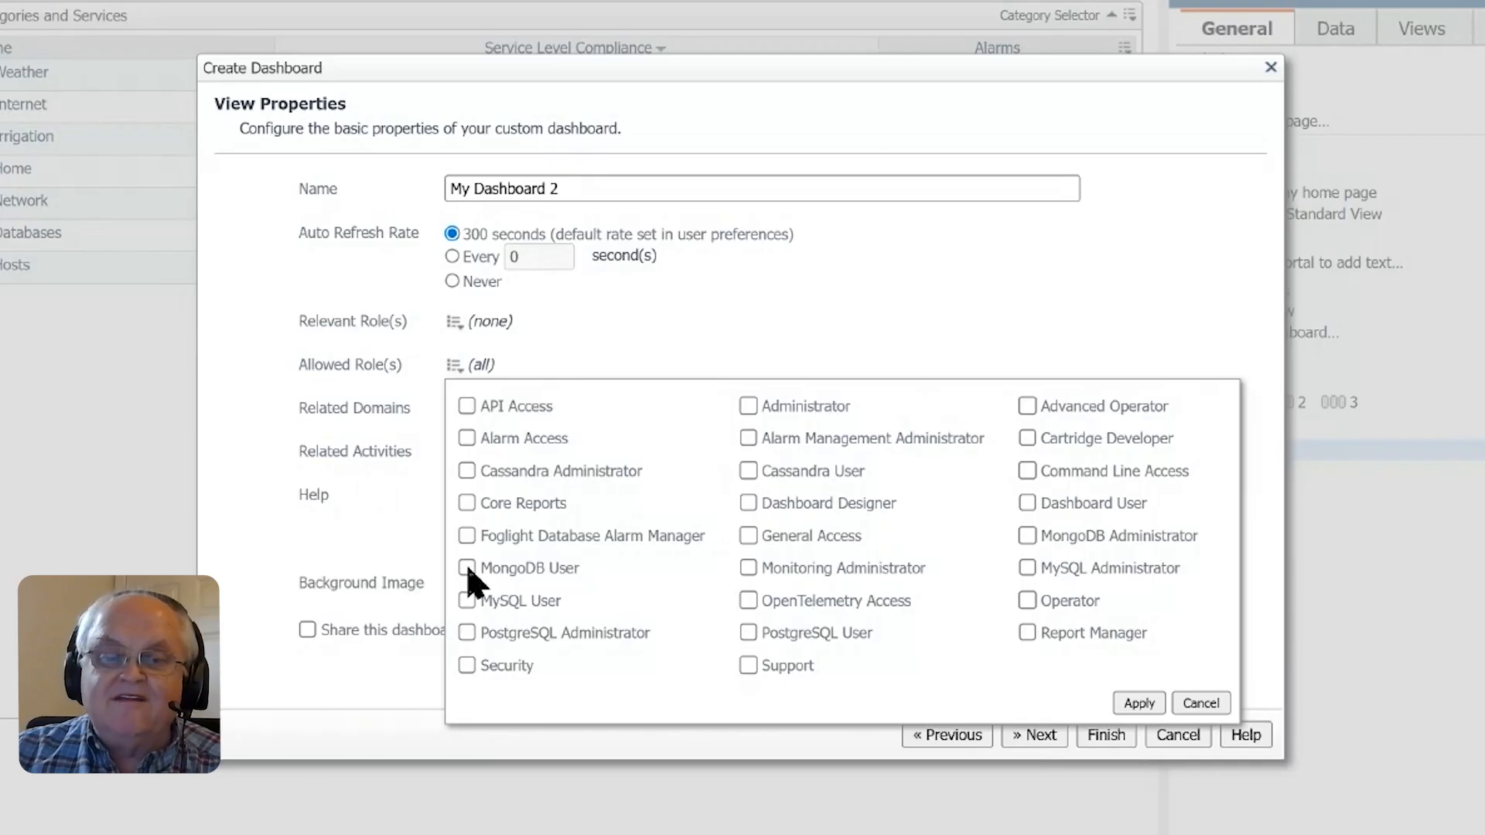
click(1212, 706)
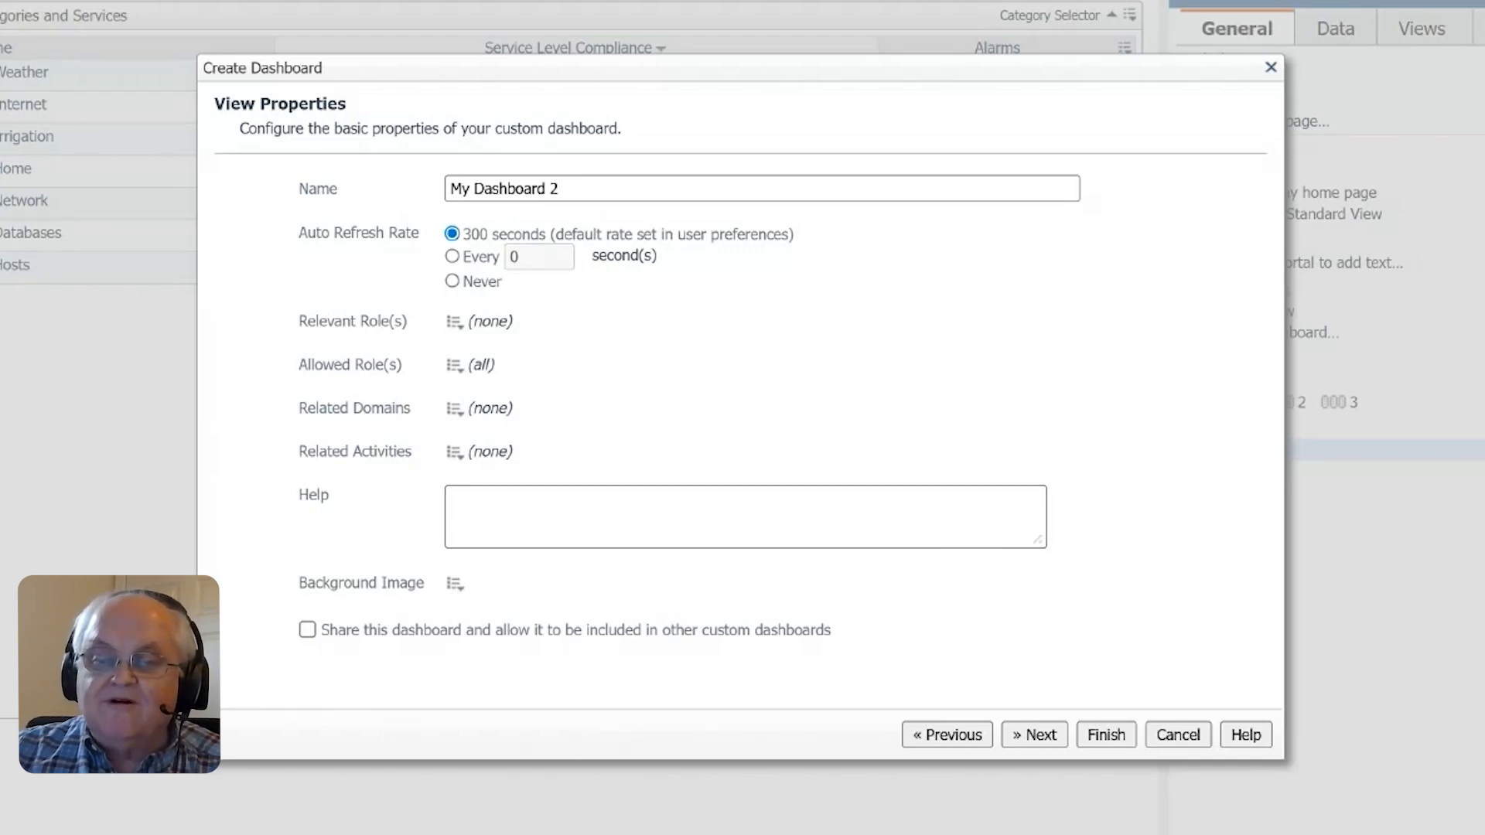
- Choose the Single-Column Layout and finish creating the dashboard
click(1040, 740)
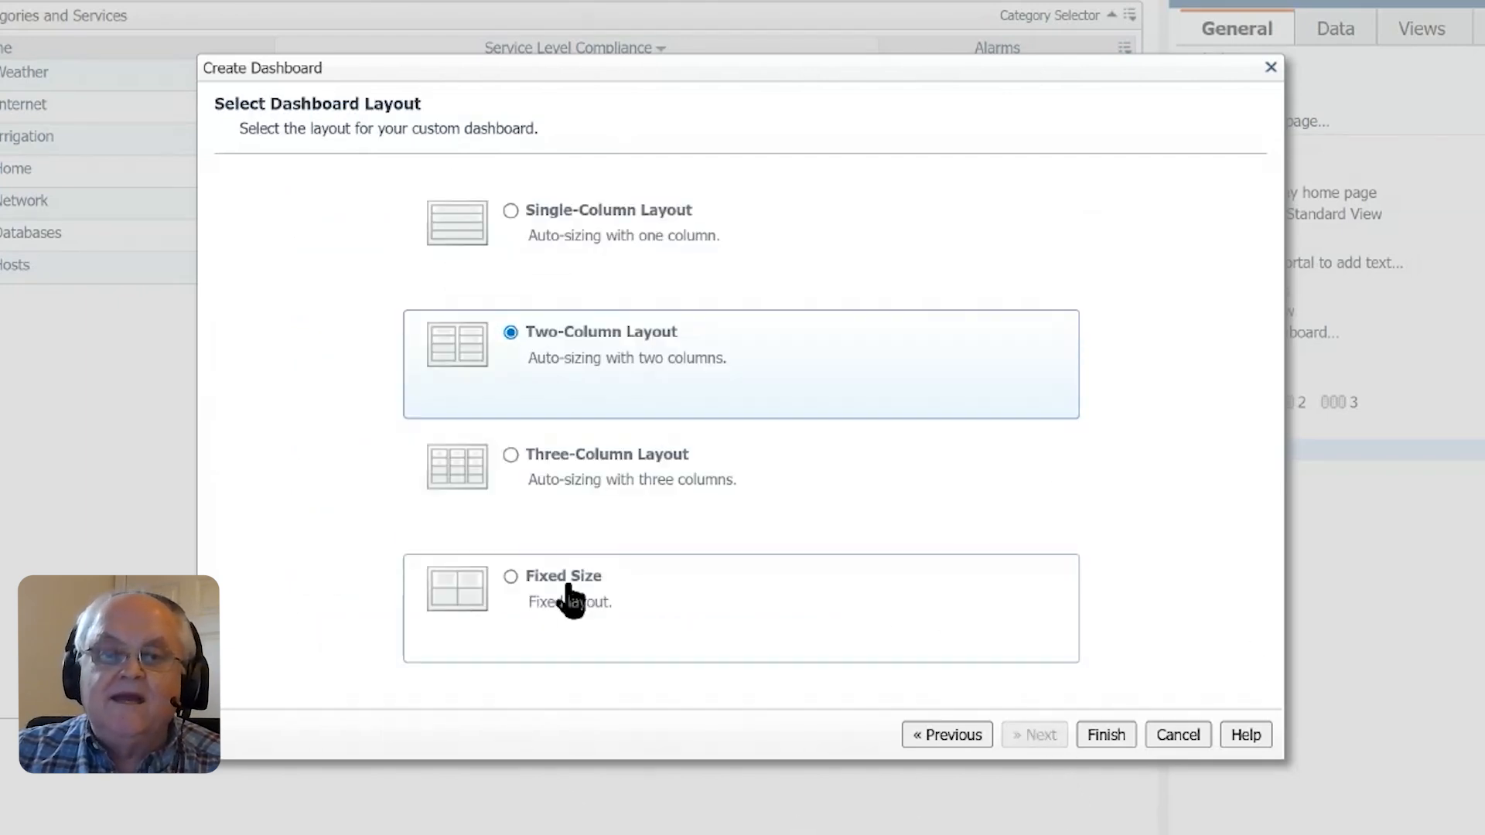
drag(575, 235, 581, 236)
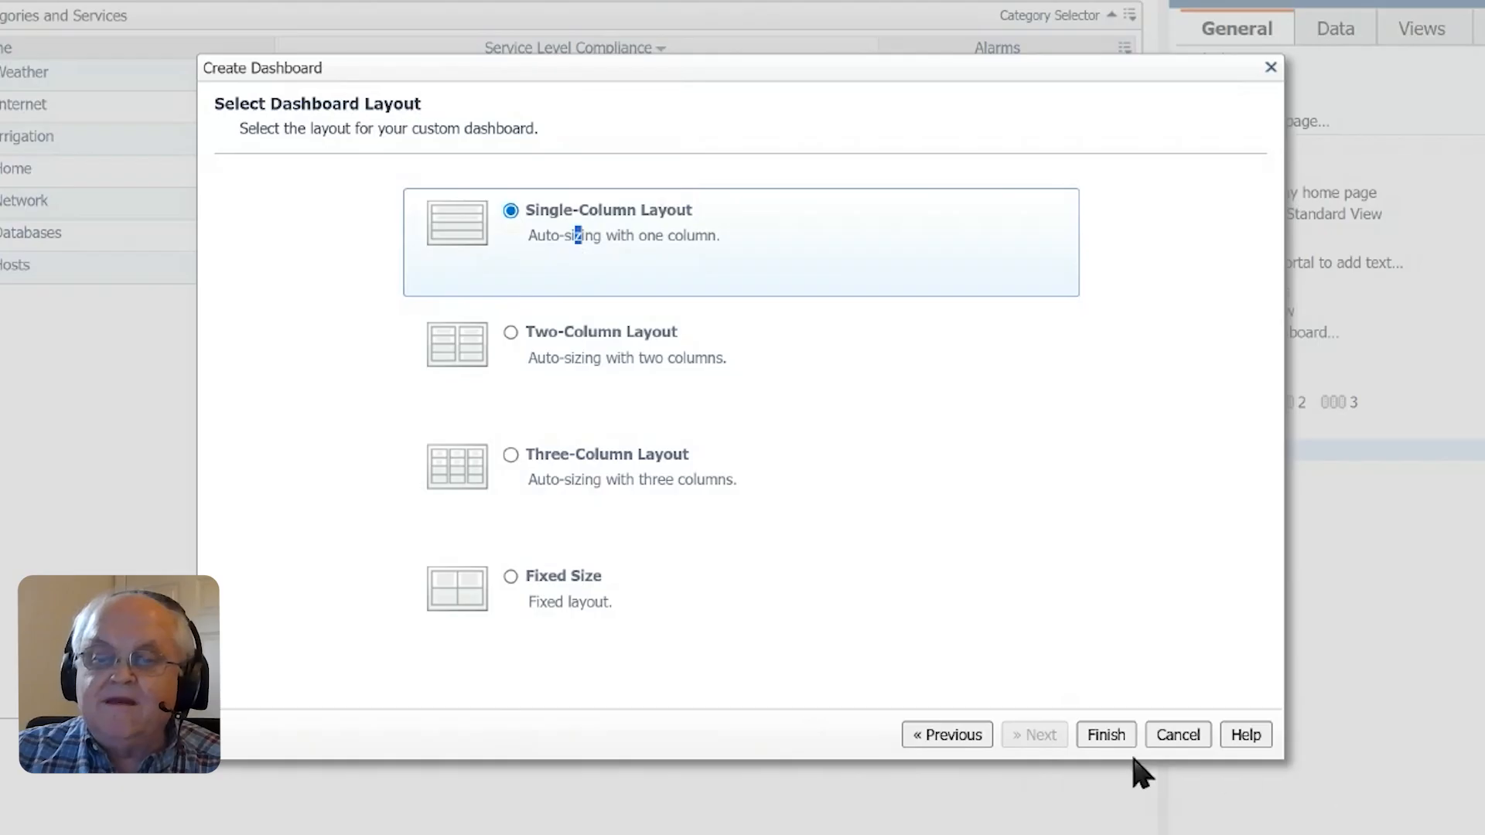
click(1113, 742)
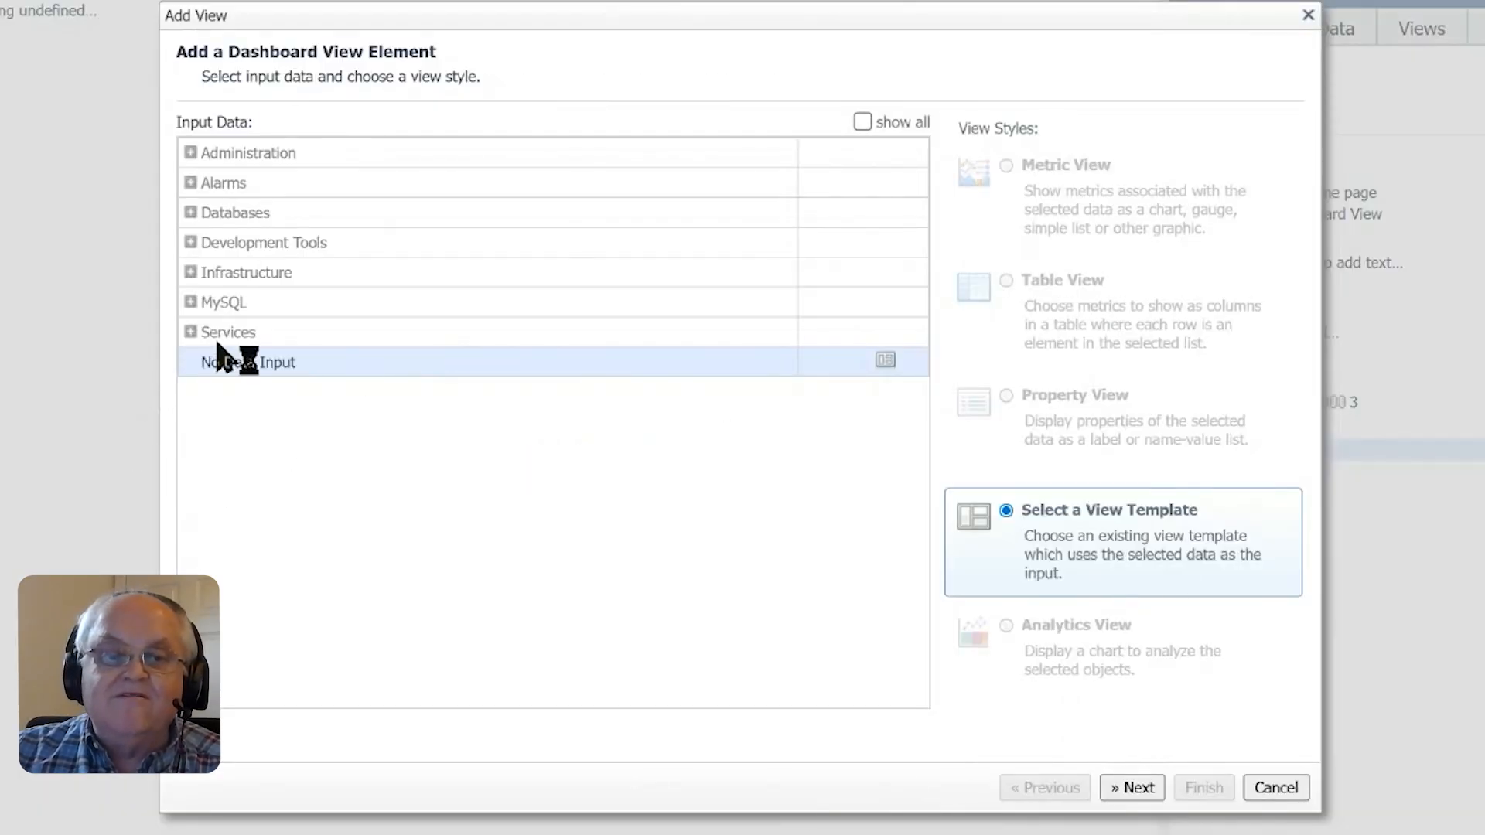
- Select All Services as the input data for a dashboard element and try the Table View style for it
click(190, 332)
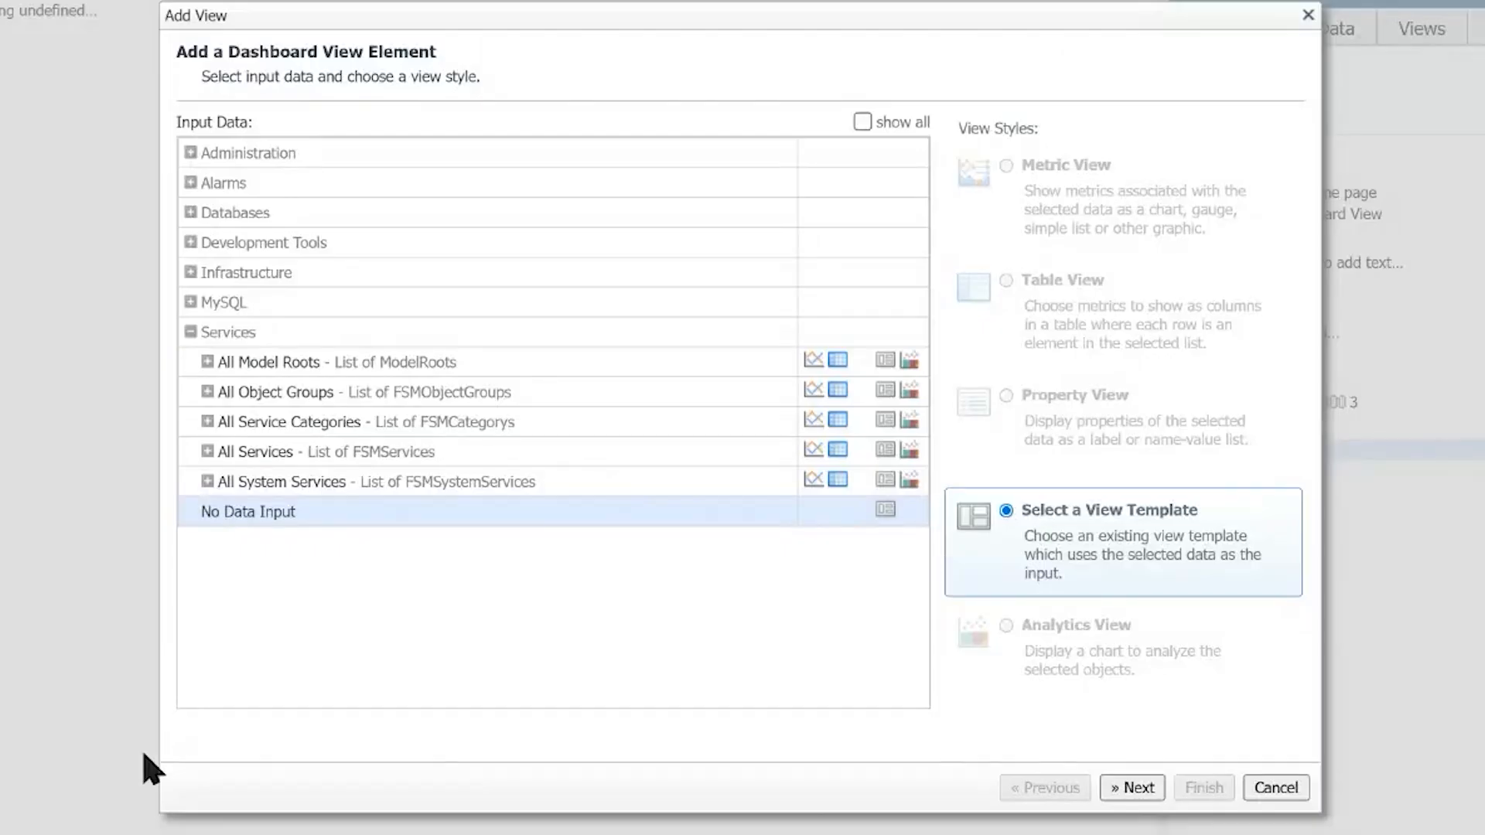
click(207, 453)
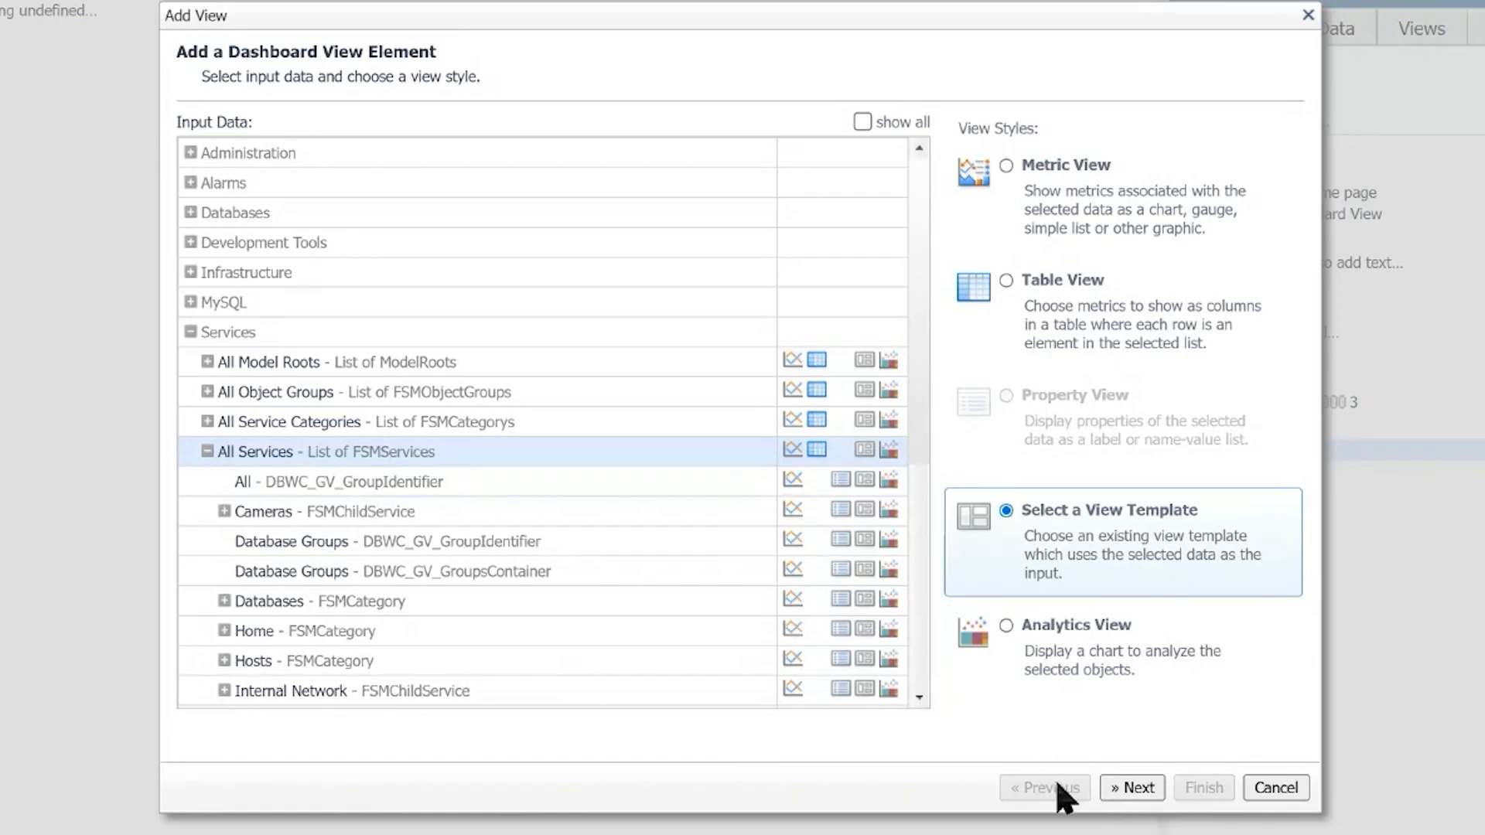
click(979, 305)
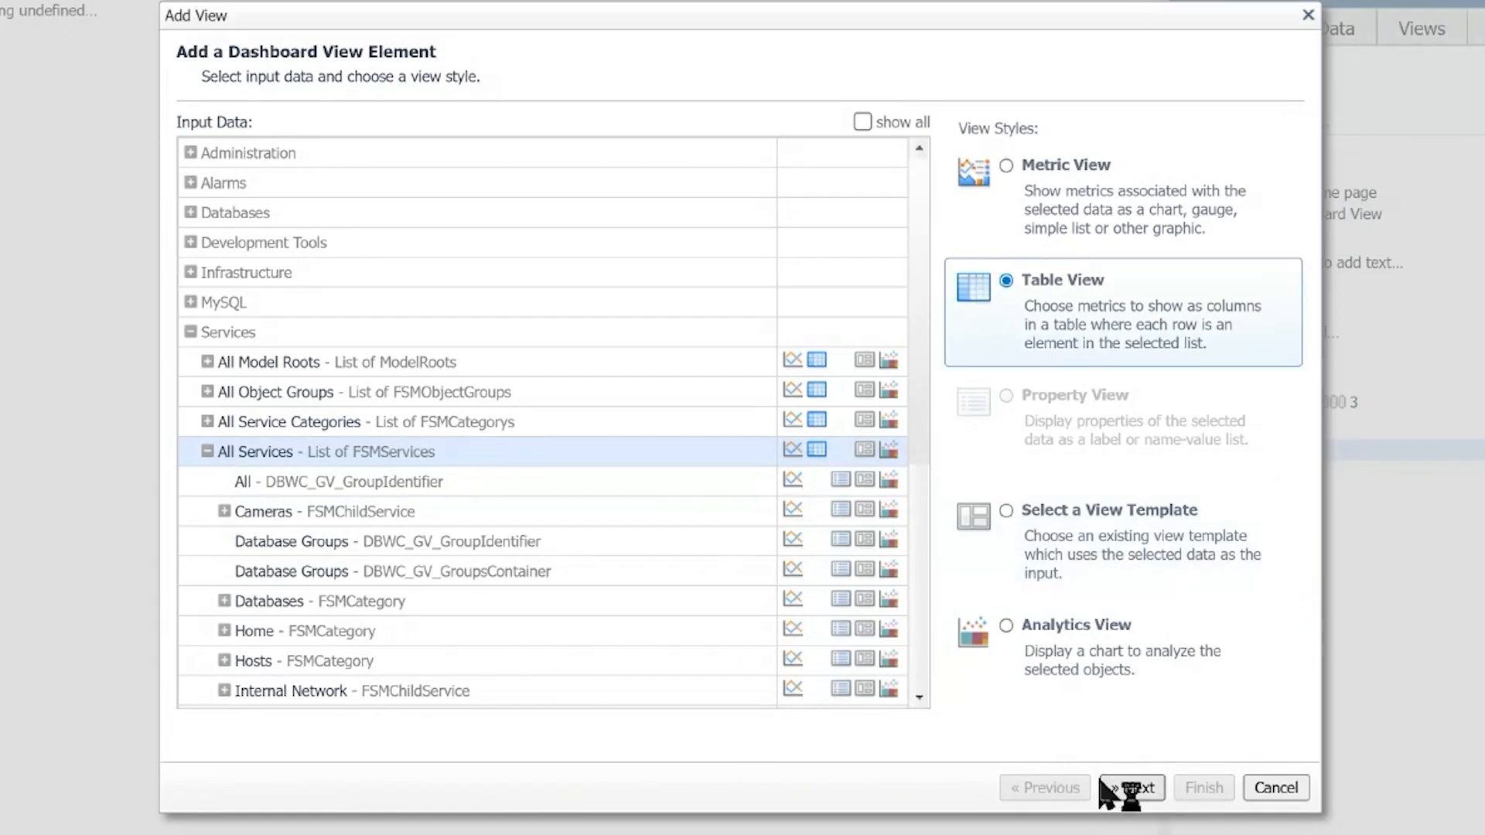
click(1134, 787)
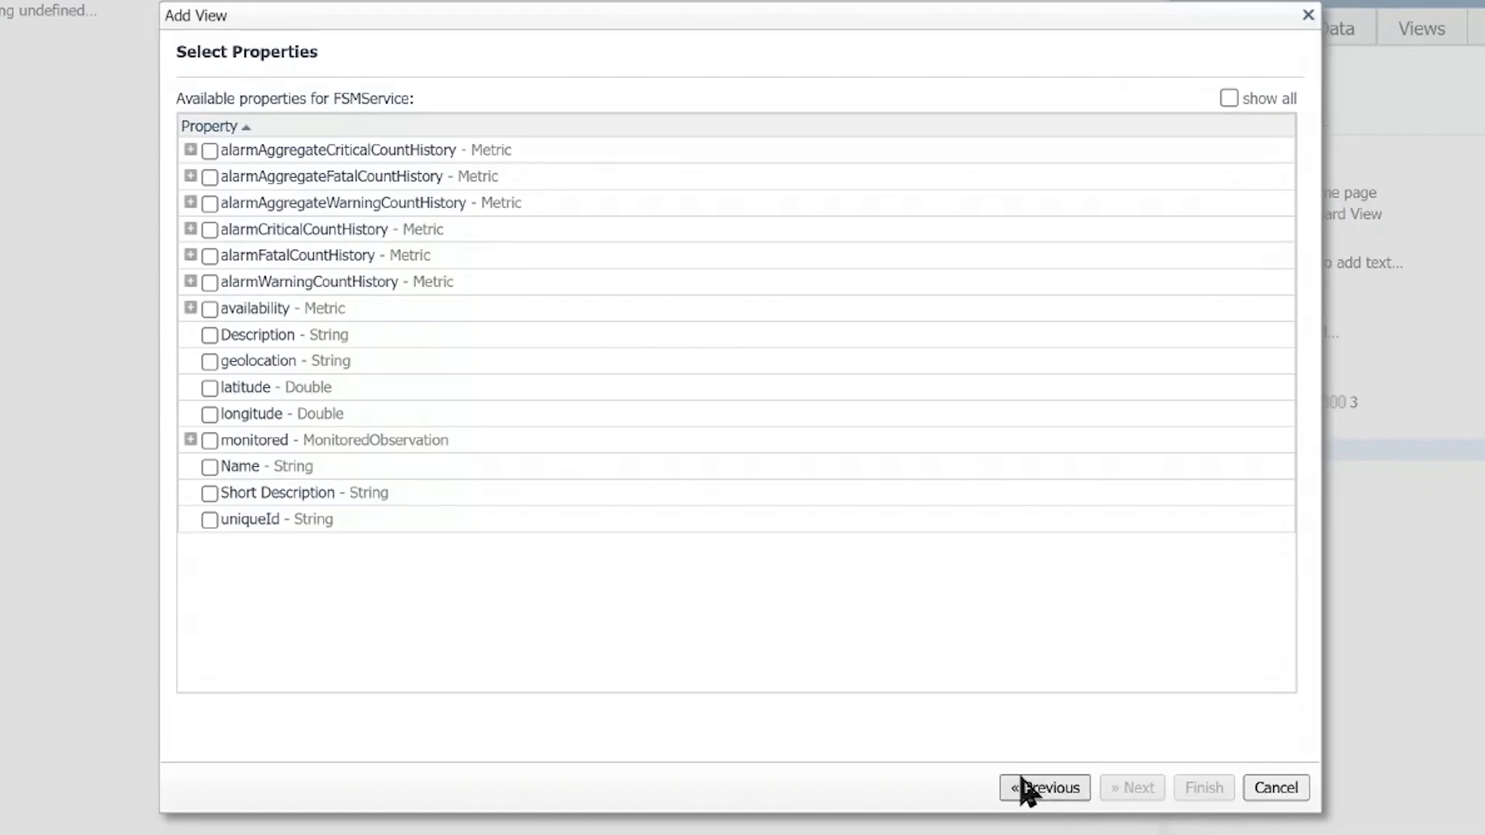
click(1084, 788)
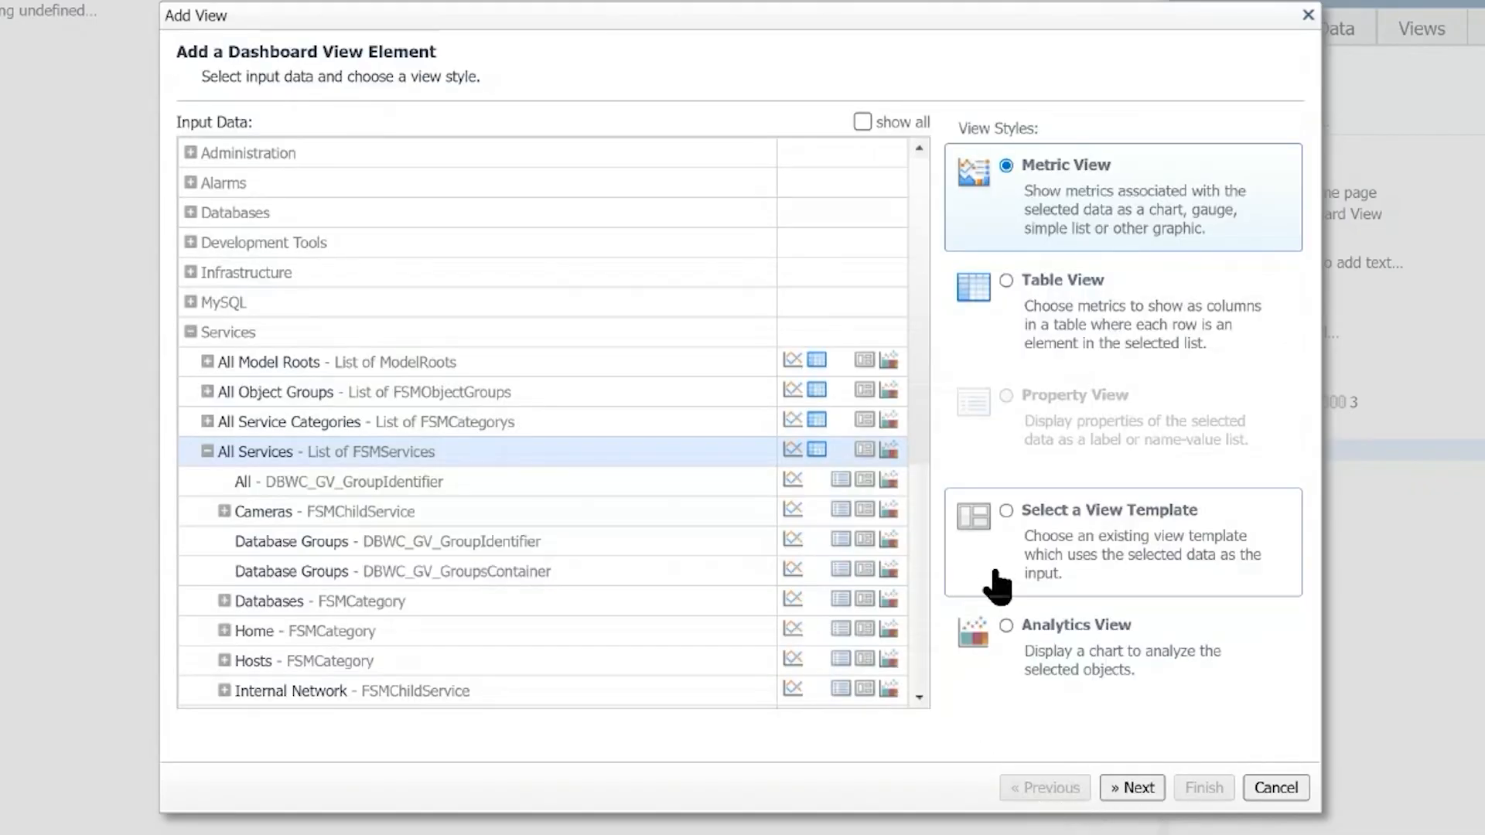
- Add an Object Count & Severity view from the view templates, with the service list filtered to All
click(1002, 507)
click(1133, 788)
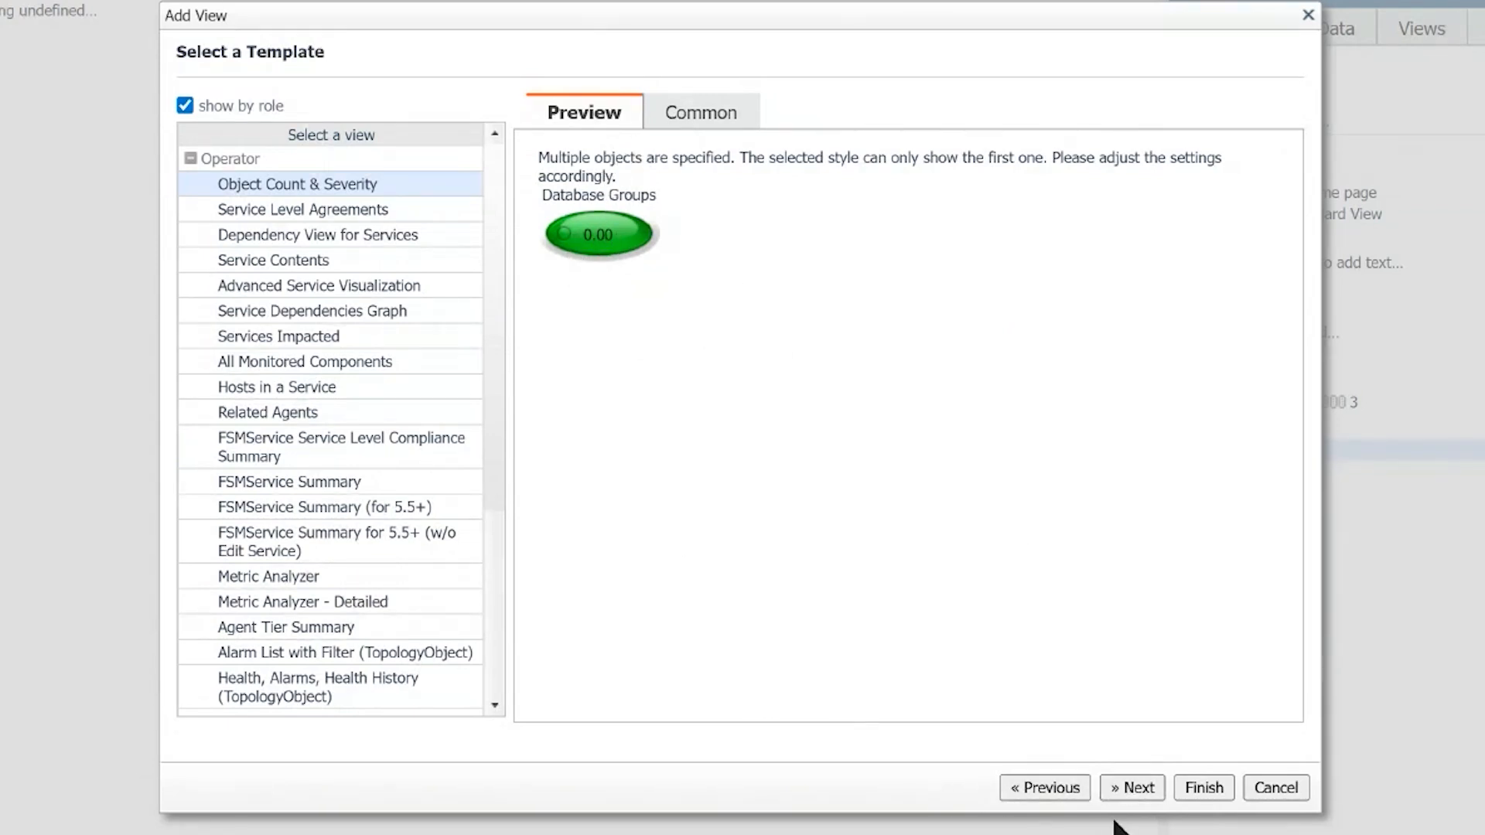
click(1135, 787)
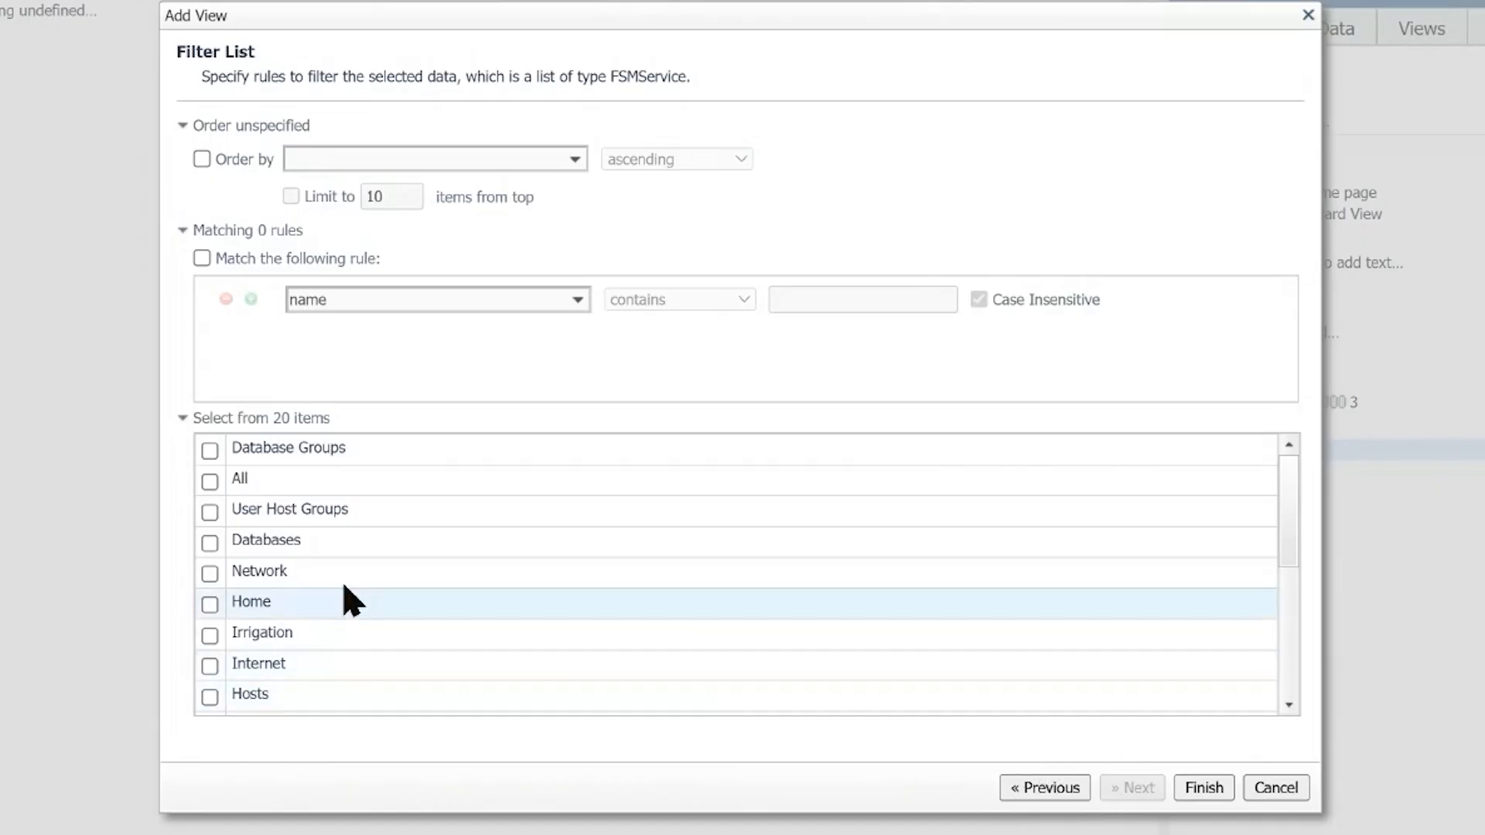
click(209, 481)
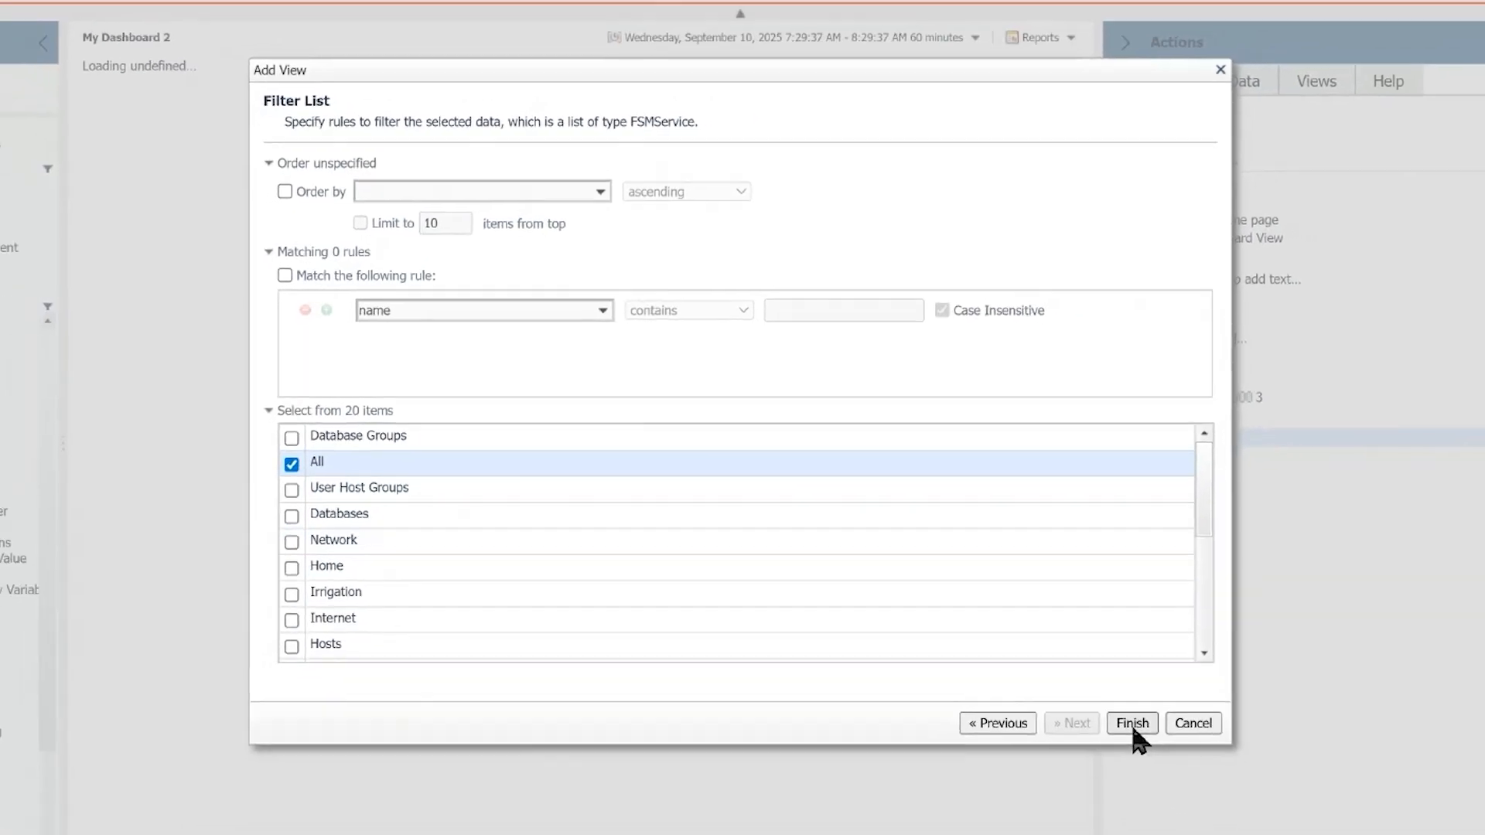
click(1203, 787)
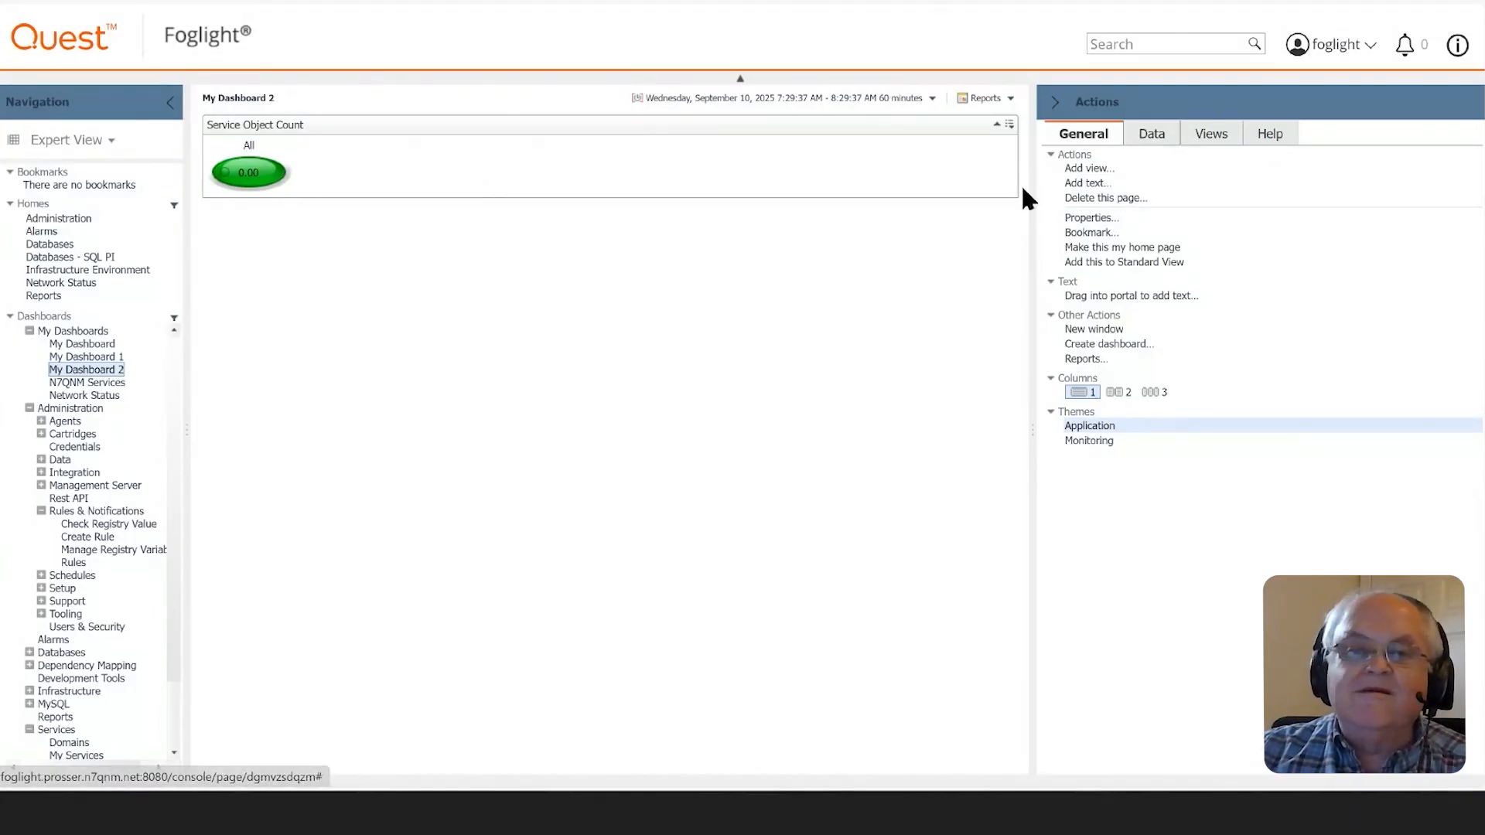
- Remove the Service Object Count view from My Dashboard 2
click(1009, 125)
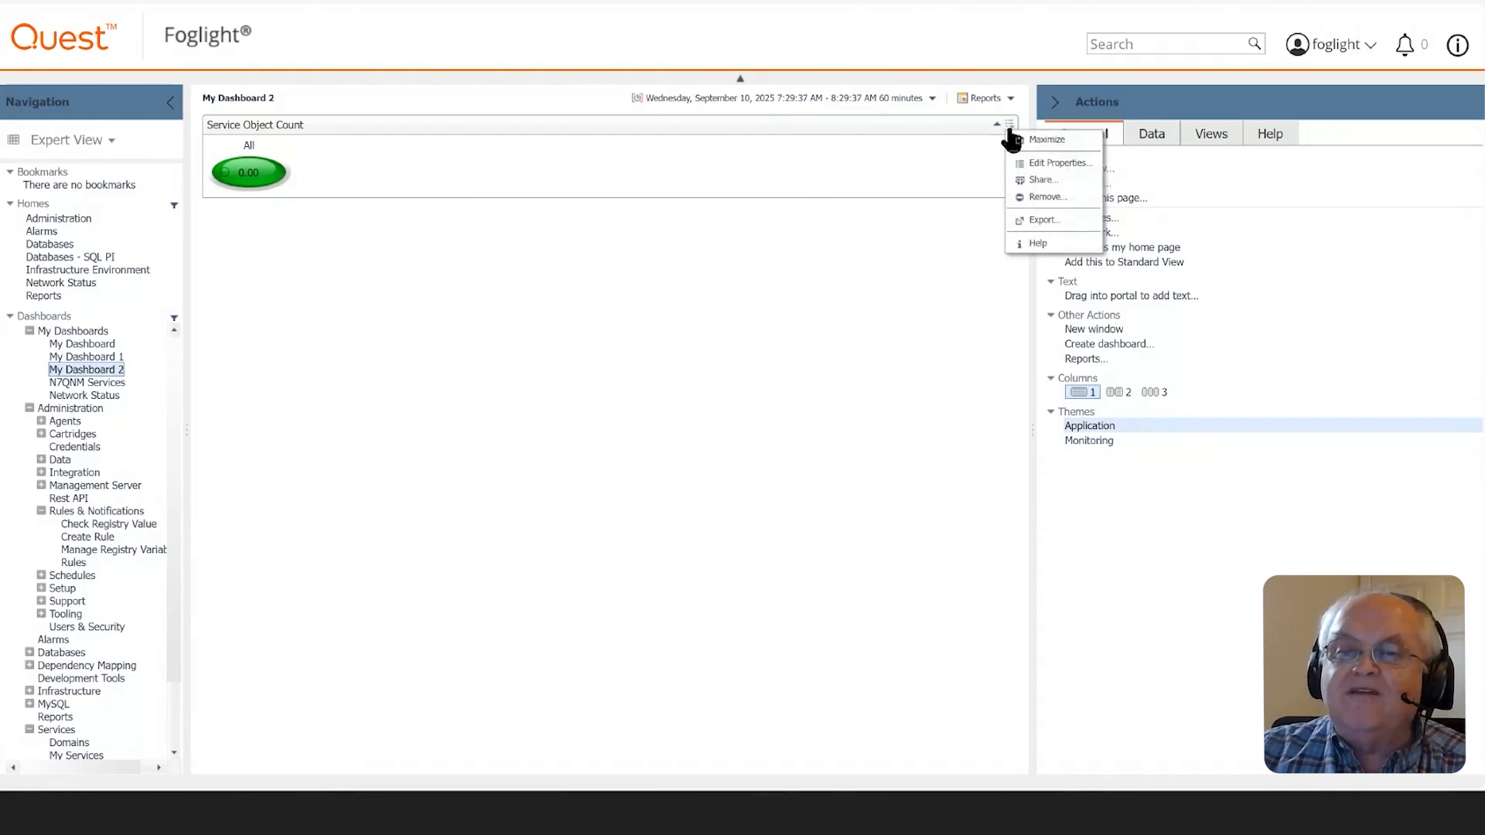
click(1046, 198)
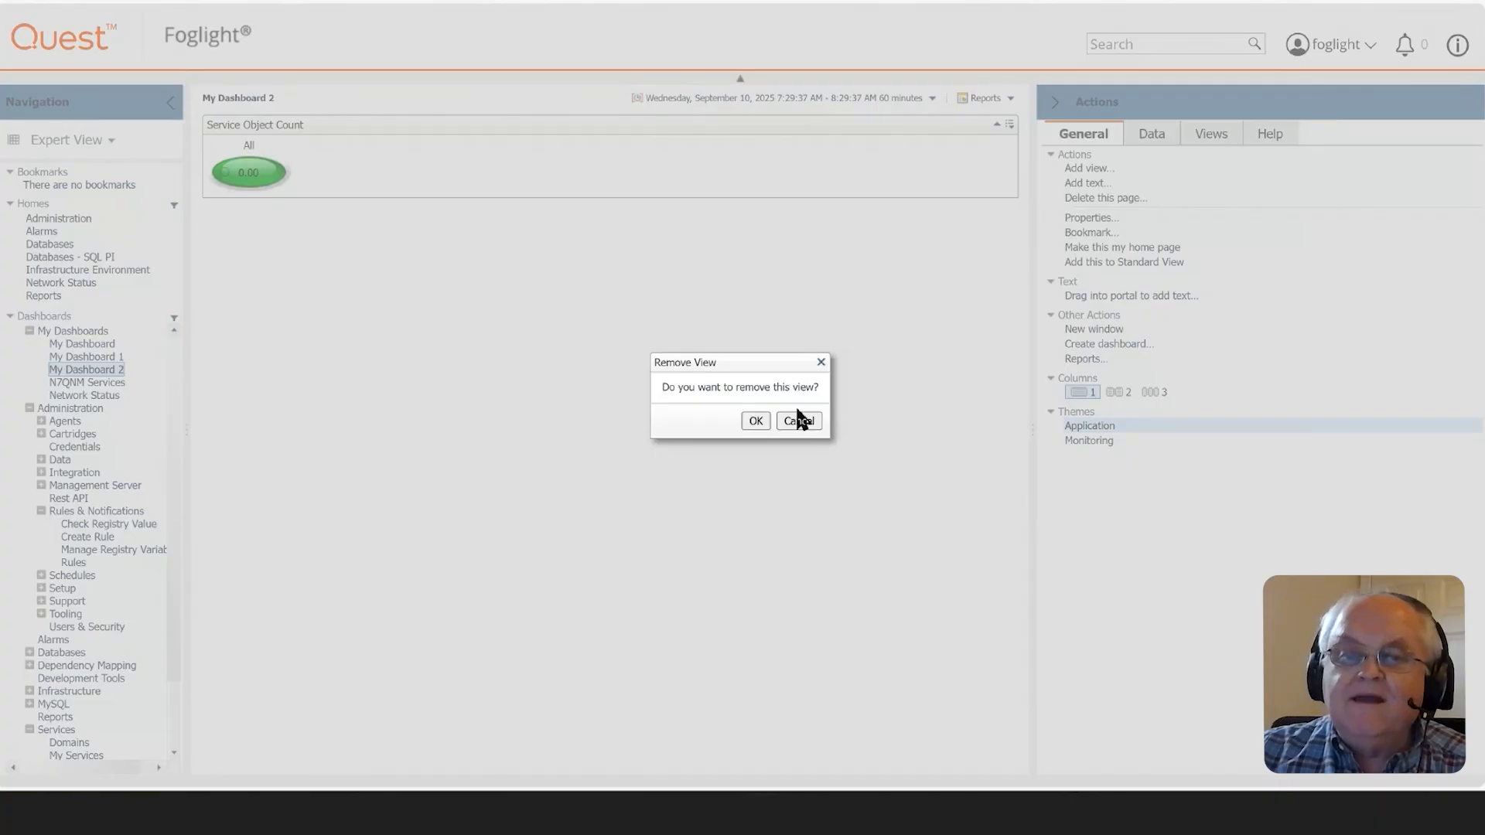
click(761, 421)
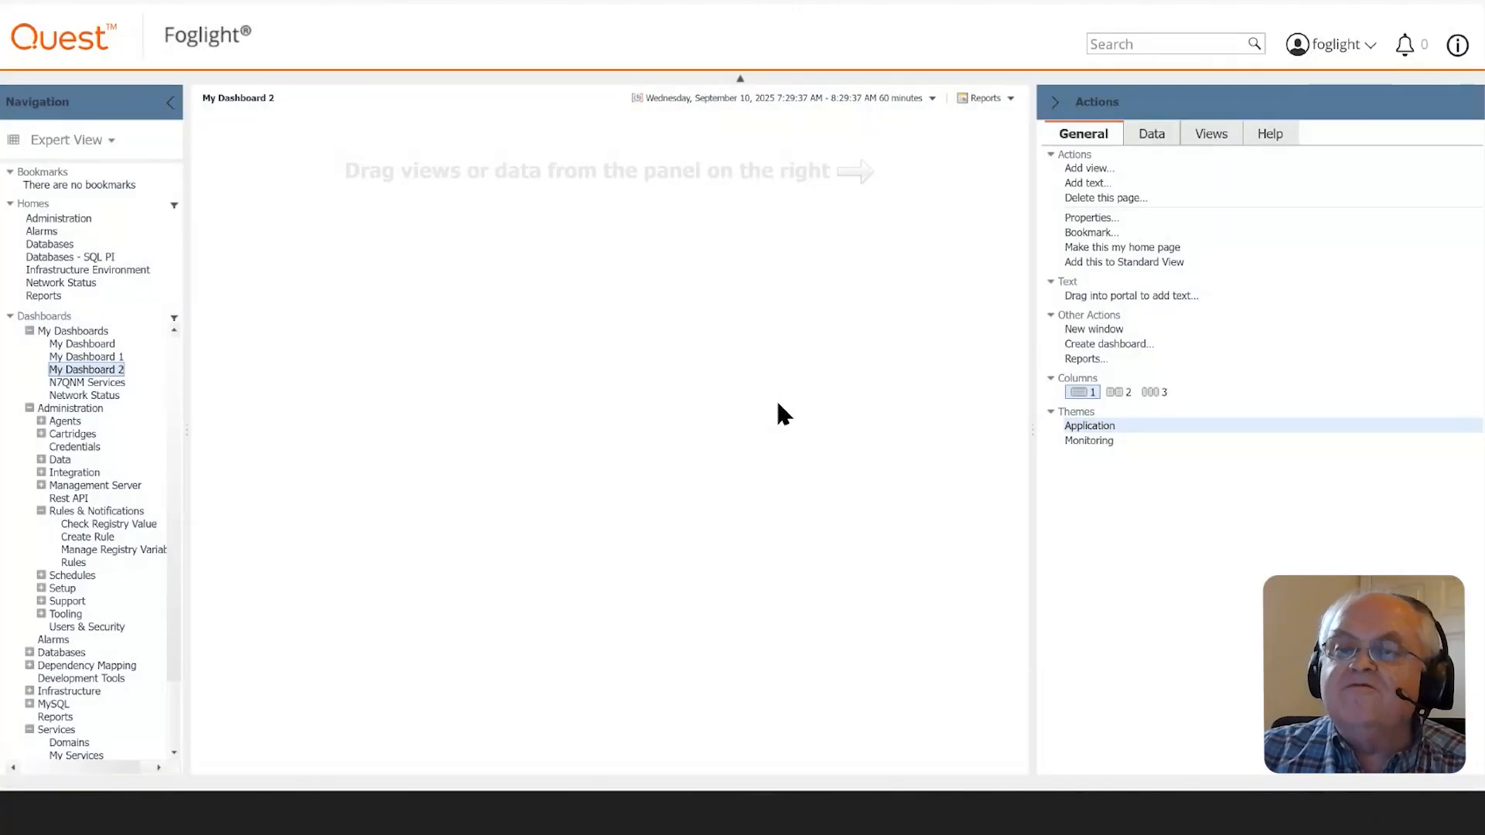
- Add the Services Summary view from the Services group of views to My Dashboard 2
click(1206, 134)
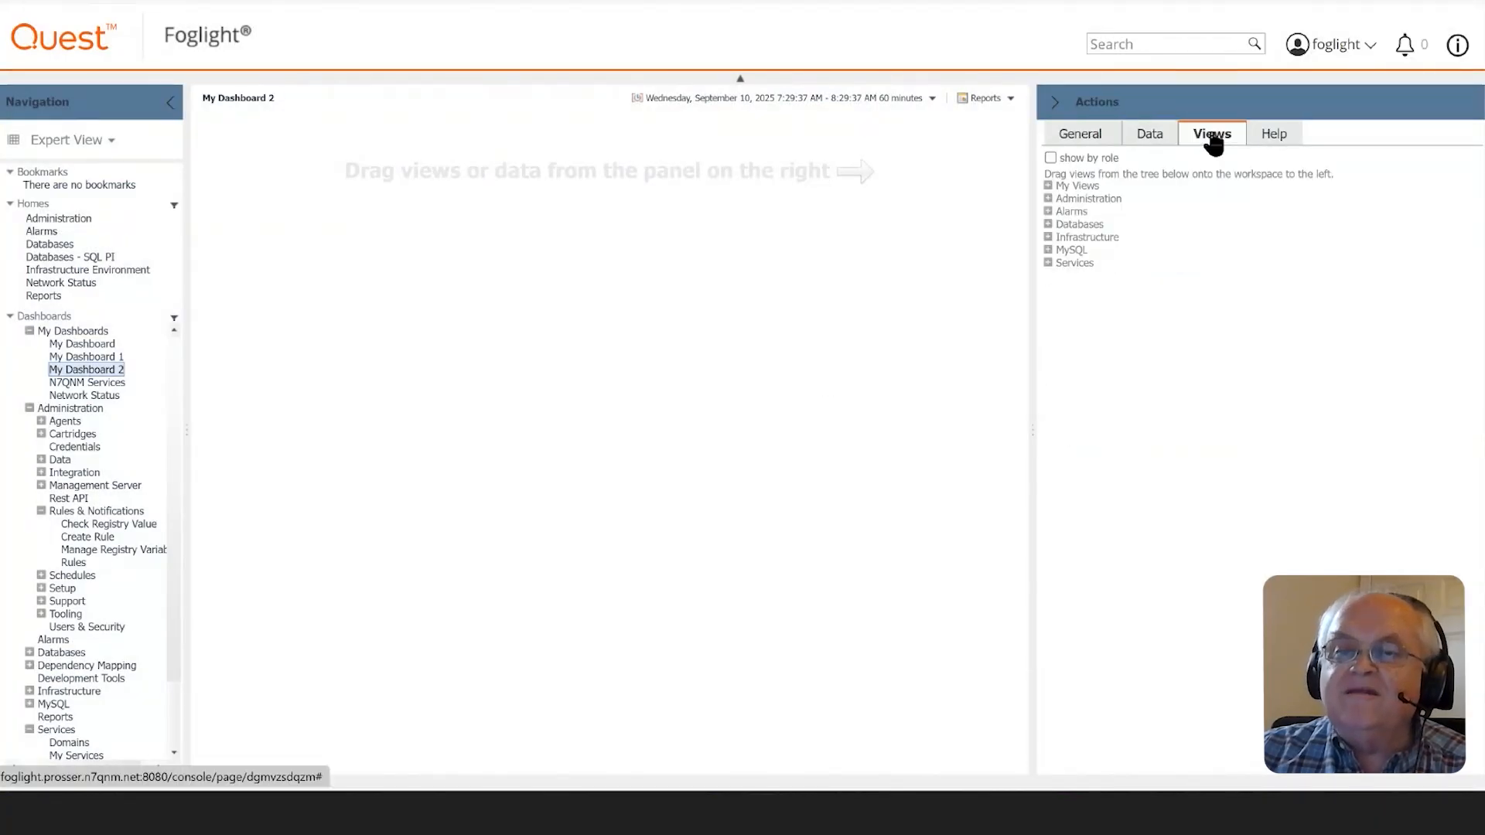
click(1047, 263)
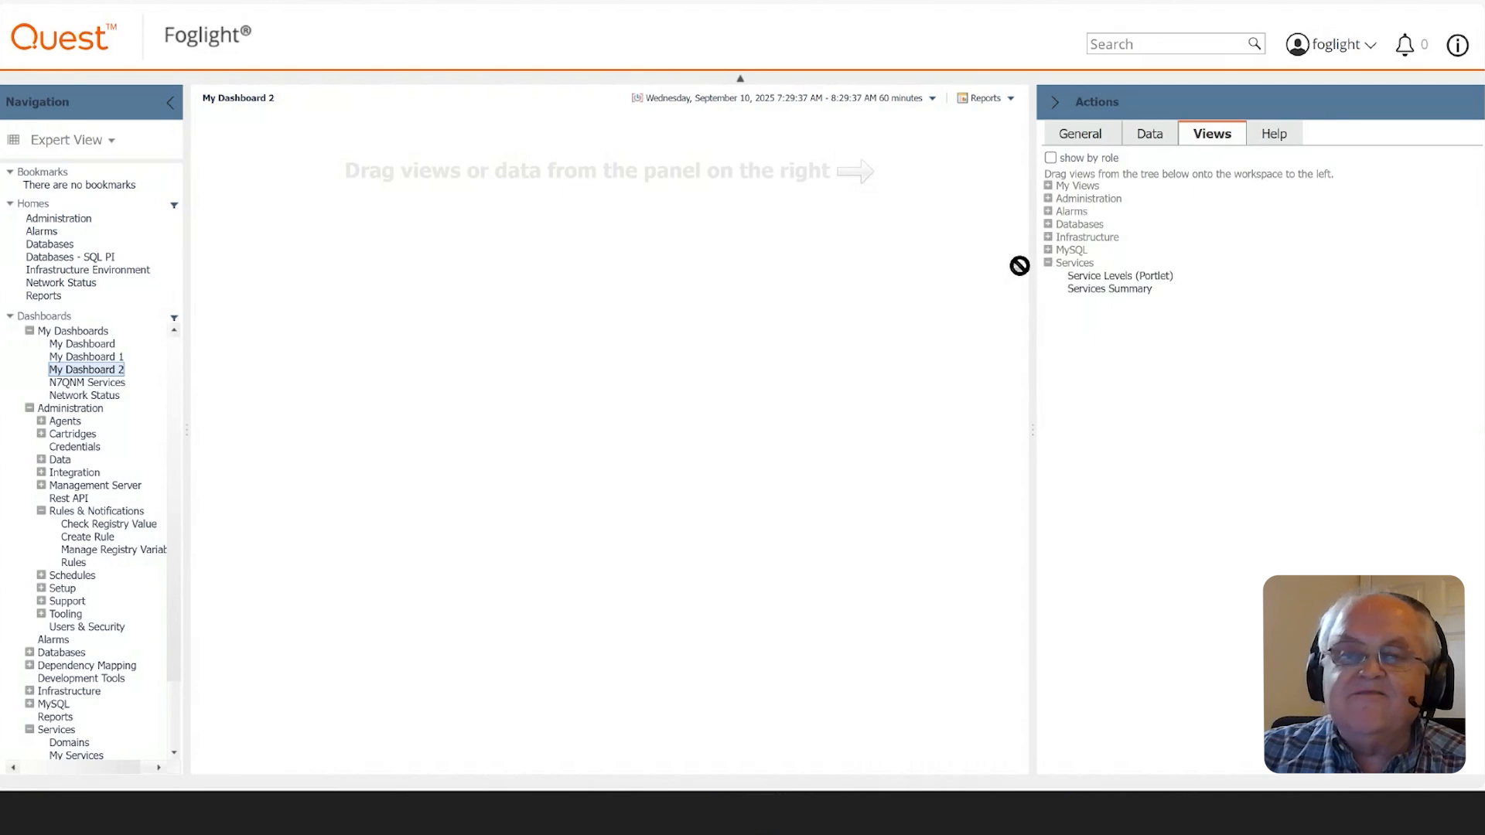
drag(1019, 265, 1014, 325)
click(1104, 291)
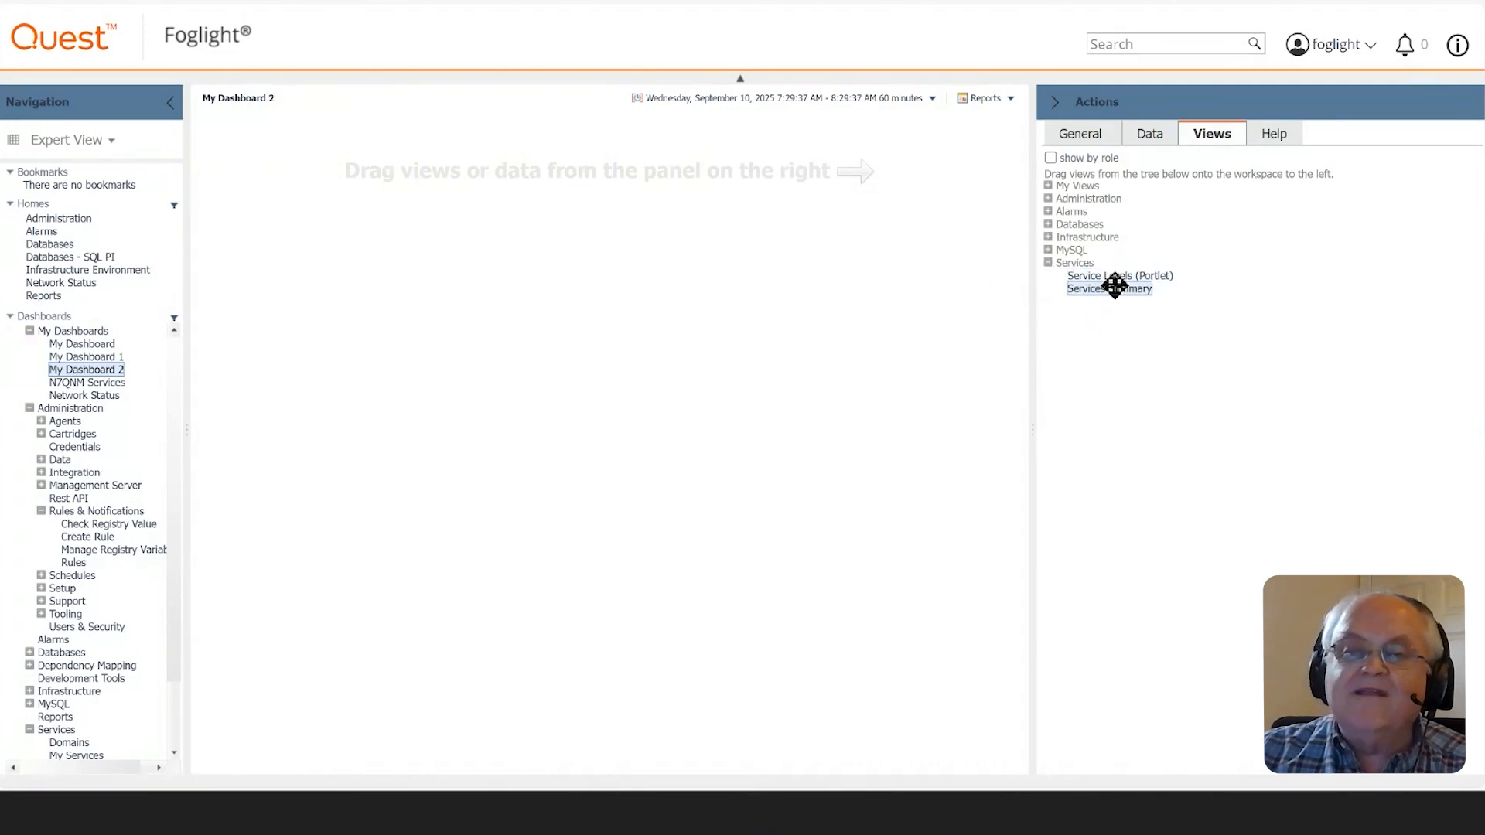
drag(1114, 283, 770, 287)
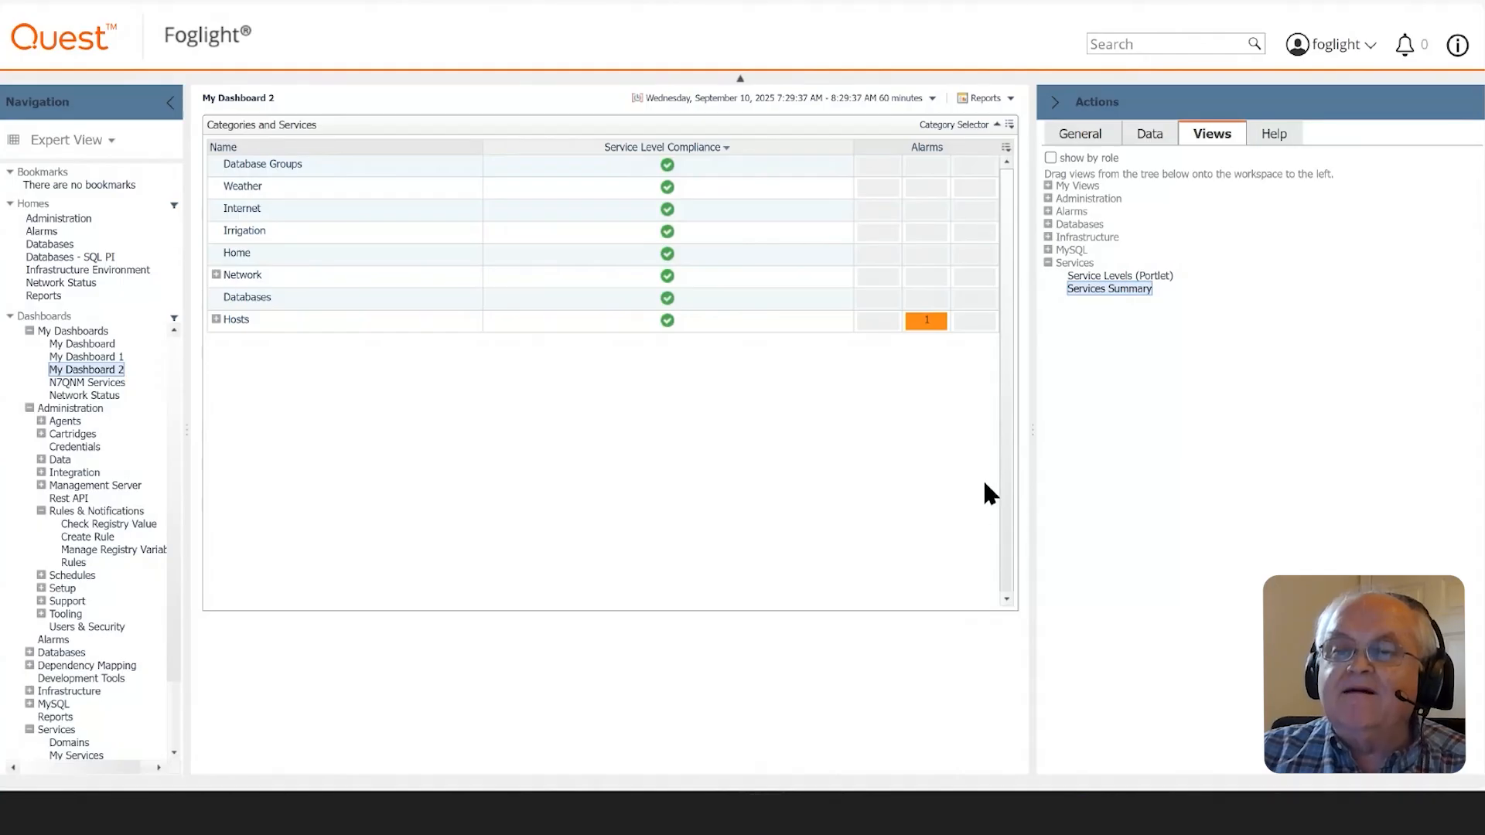
- Bring up the page link details for My Dashboard 2 and copy its full URL
click(1091, 135)
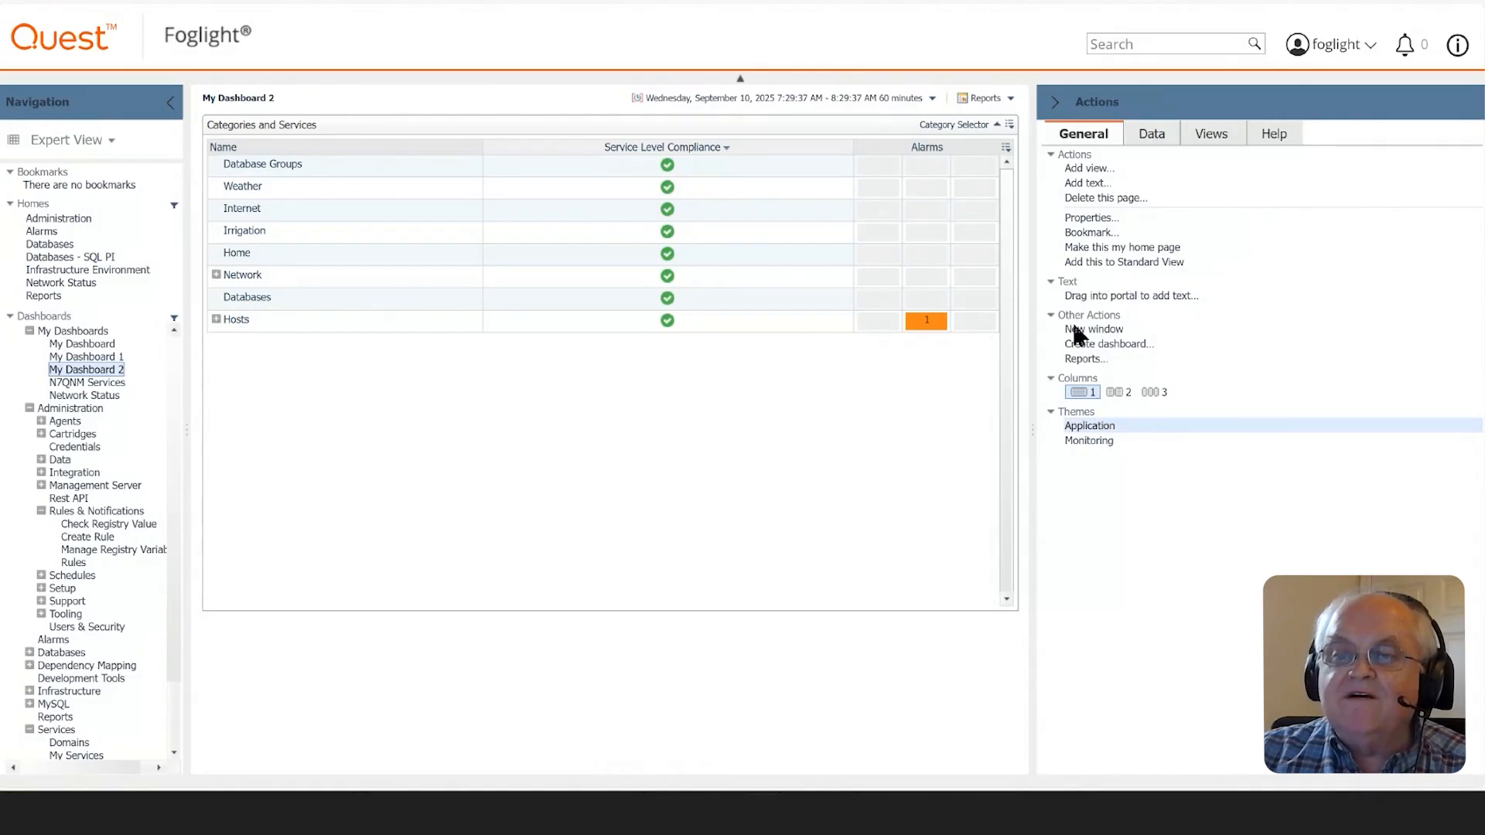
click(1164, 138)
click(1092, 138)
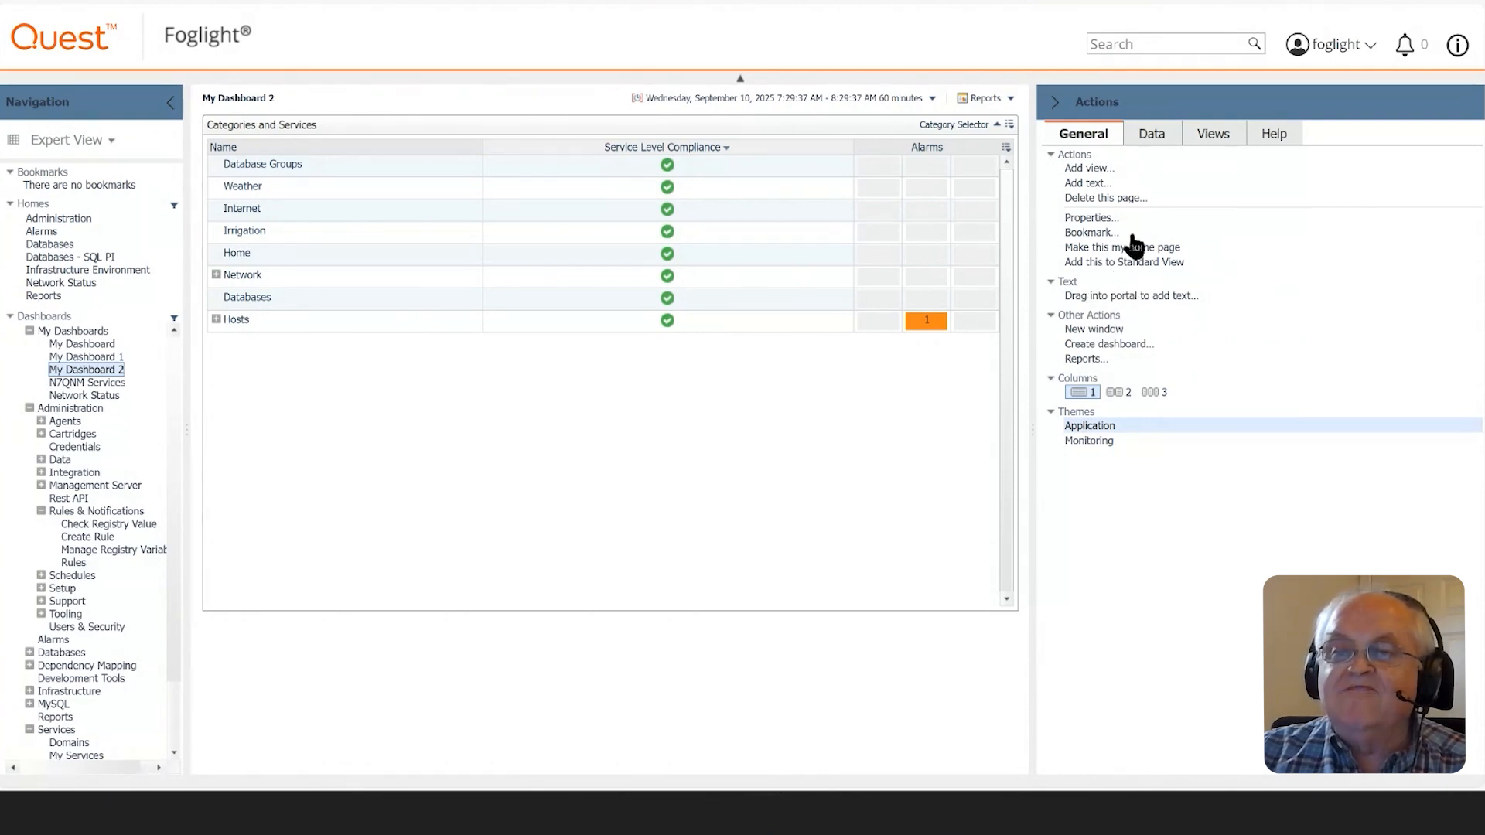
click(1093, 220)
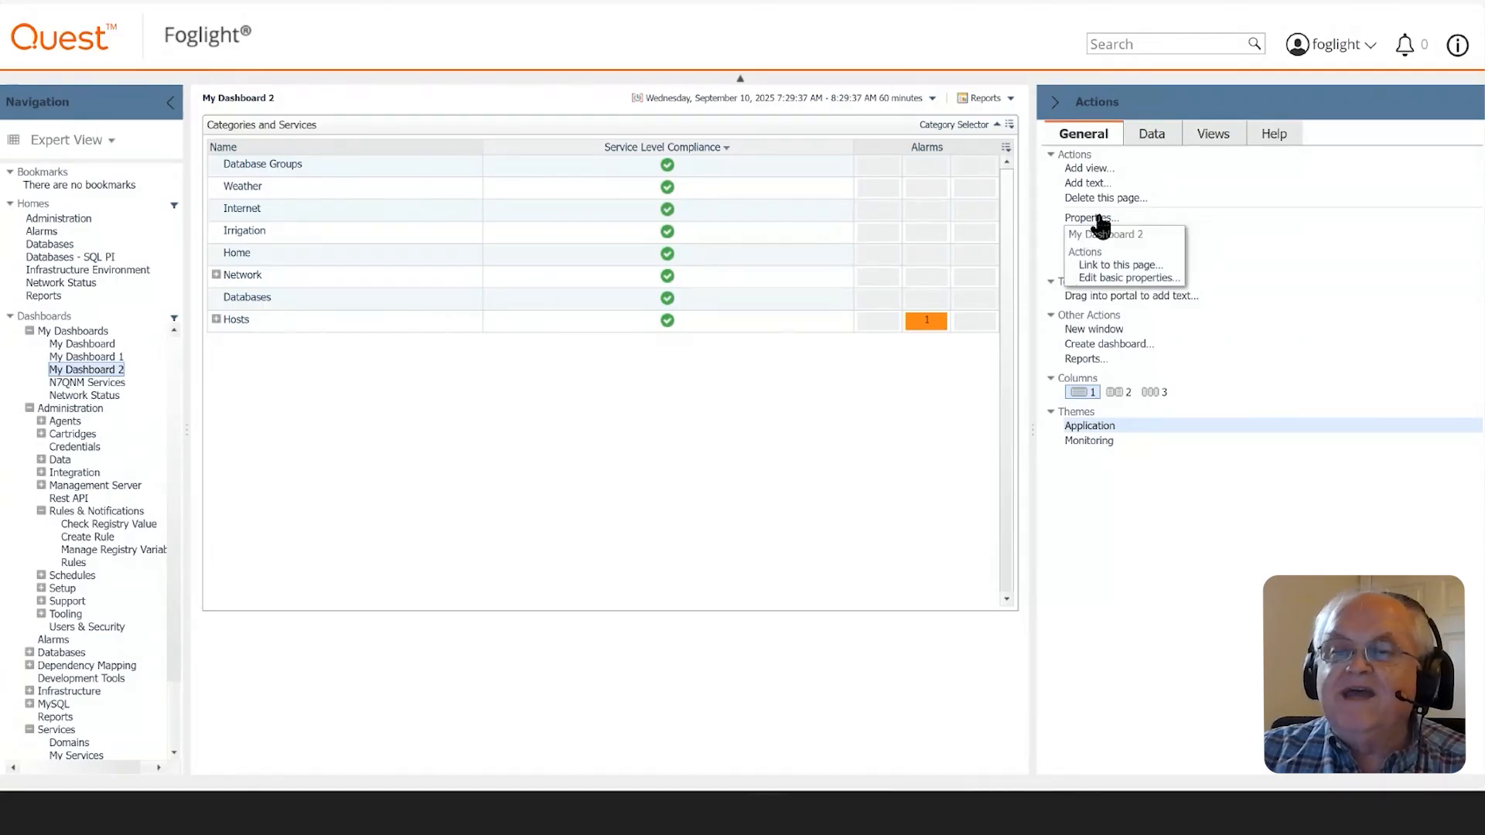
click(1114, 264)
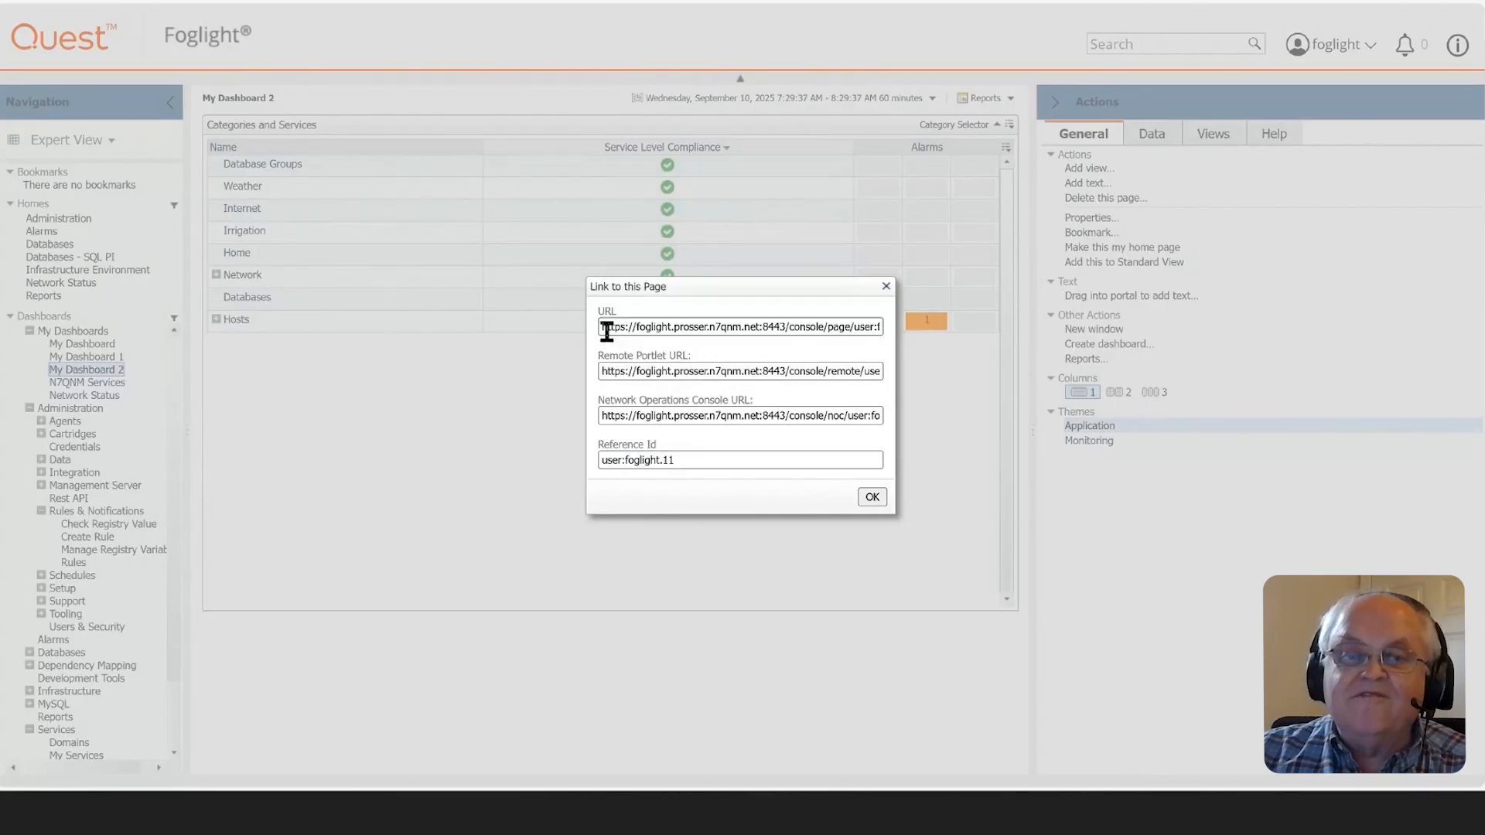
drag(606, 327, 899, 322)
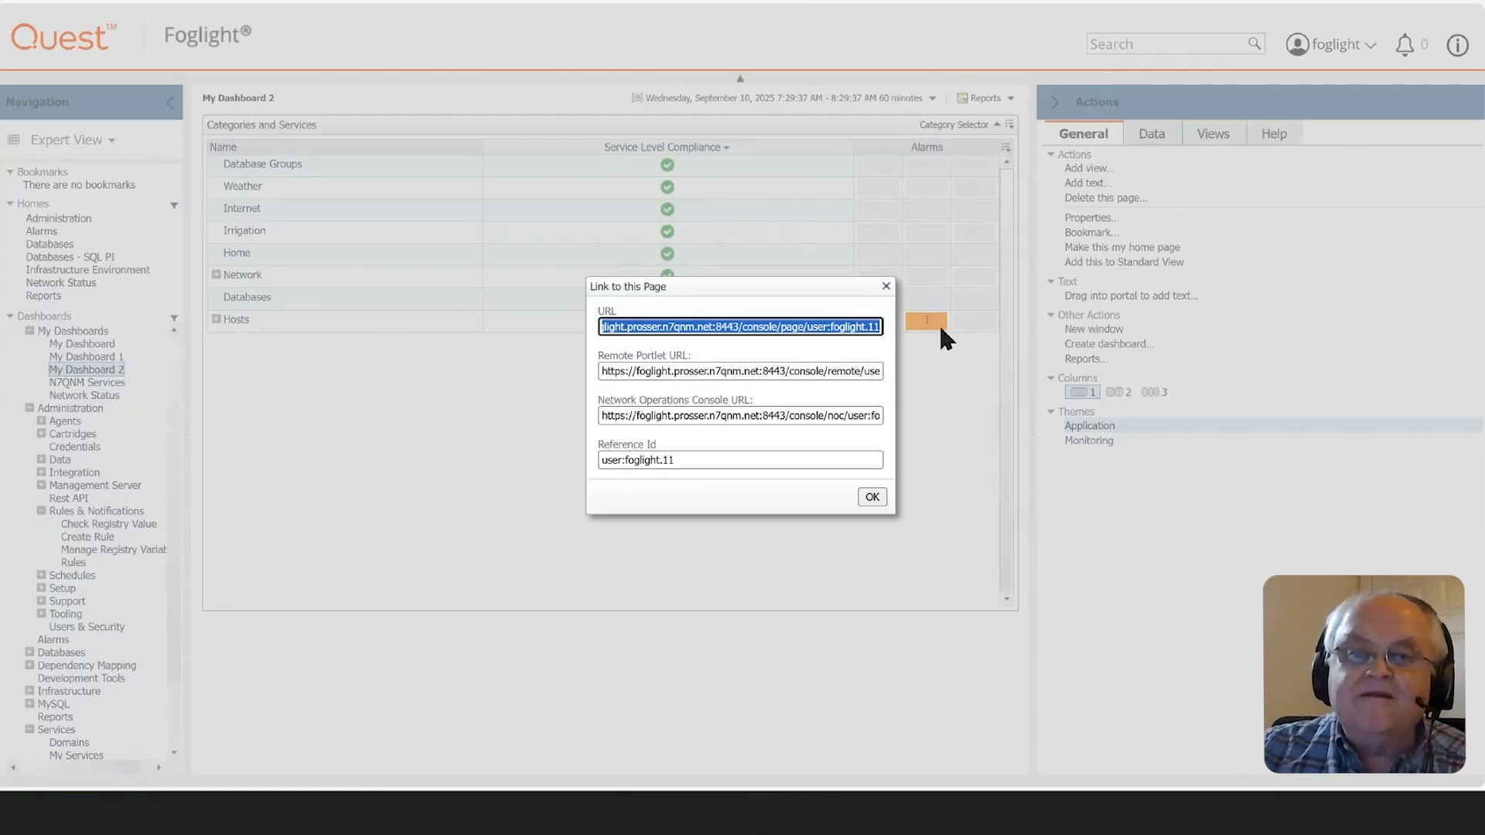
right_click(750, 335)
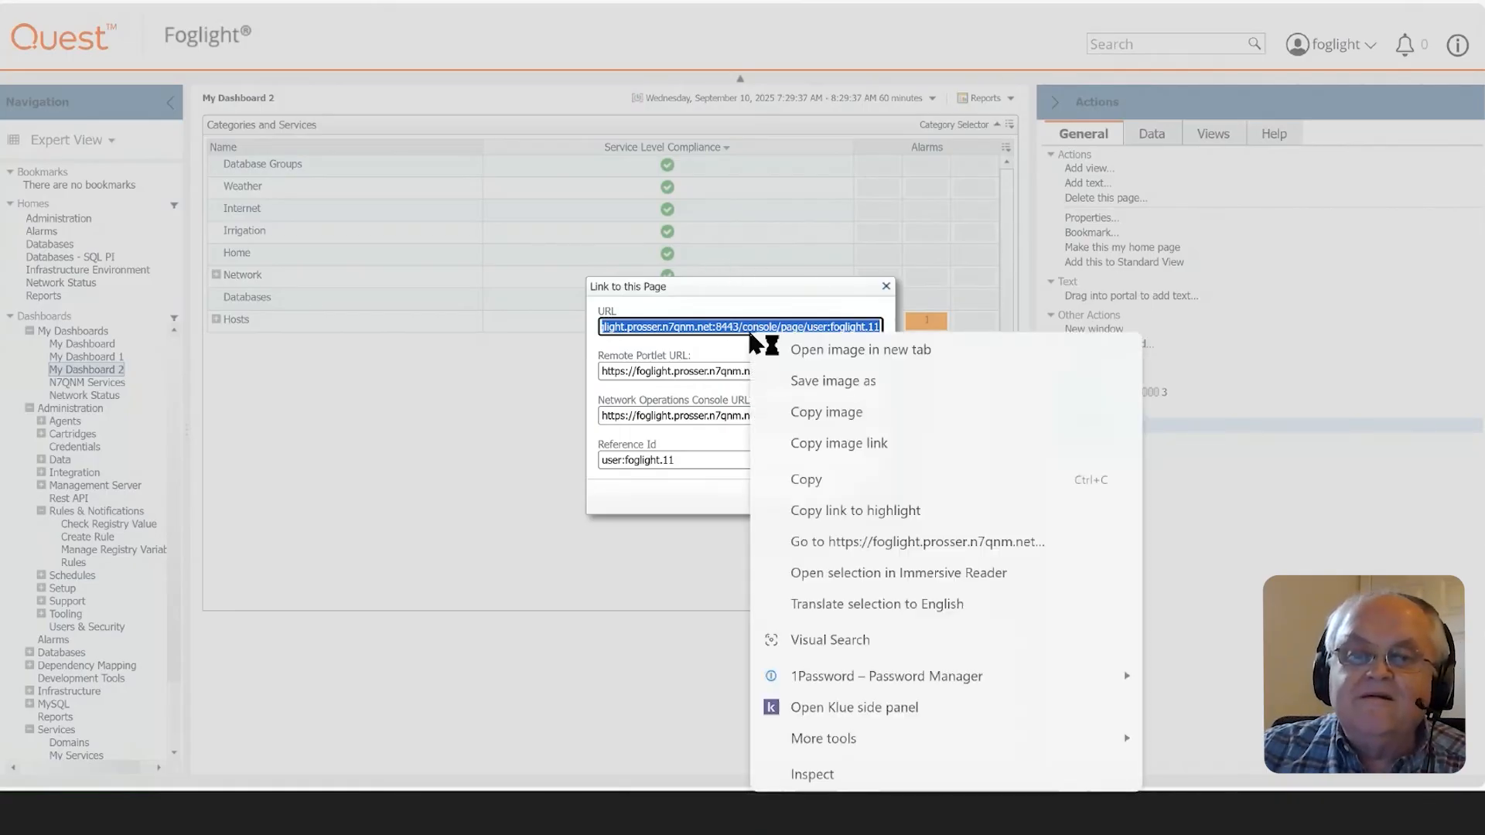
click(804, 479)
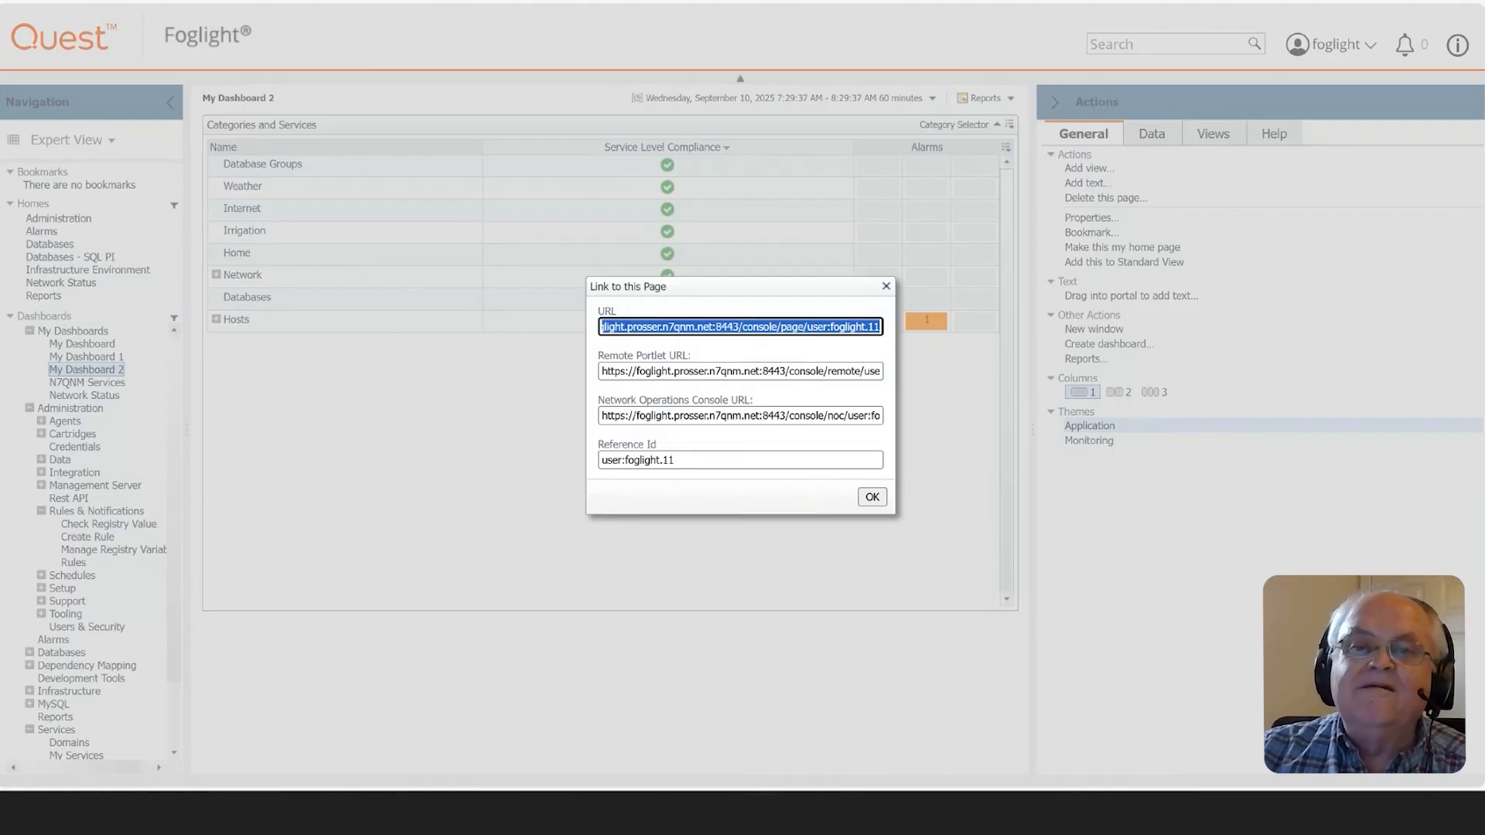
- Open the copied dashboard URL in a new browser tab, continuing past the certificate warning
key(ctrl+t)
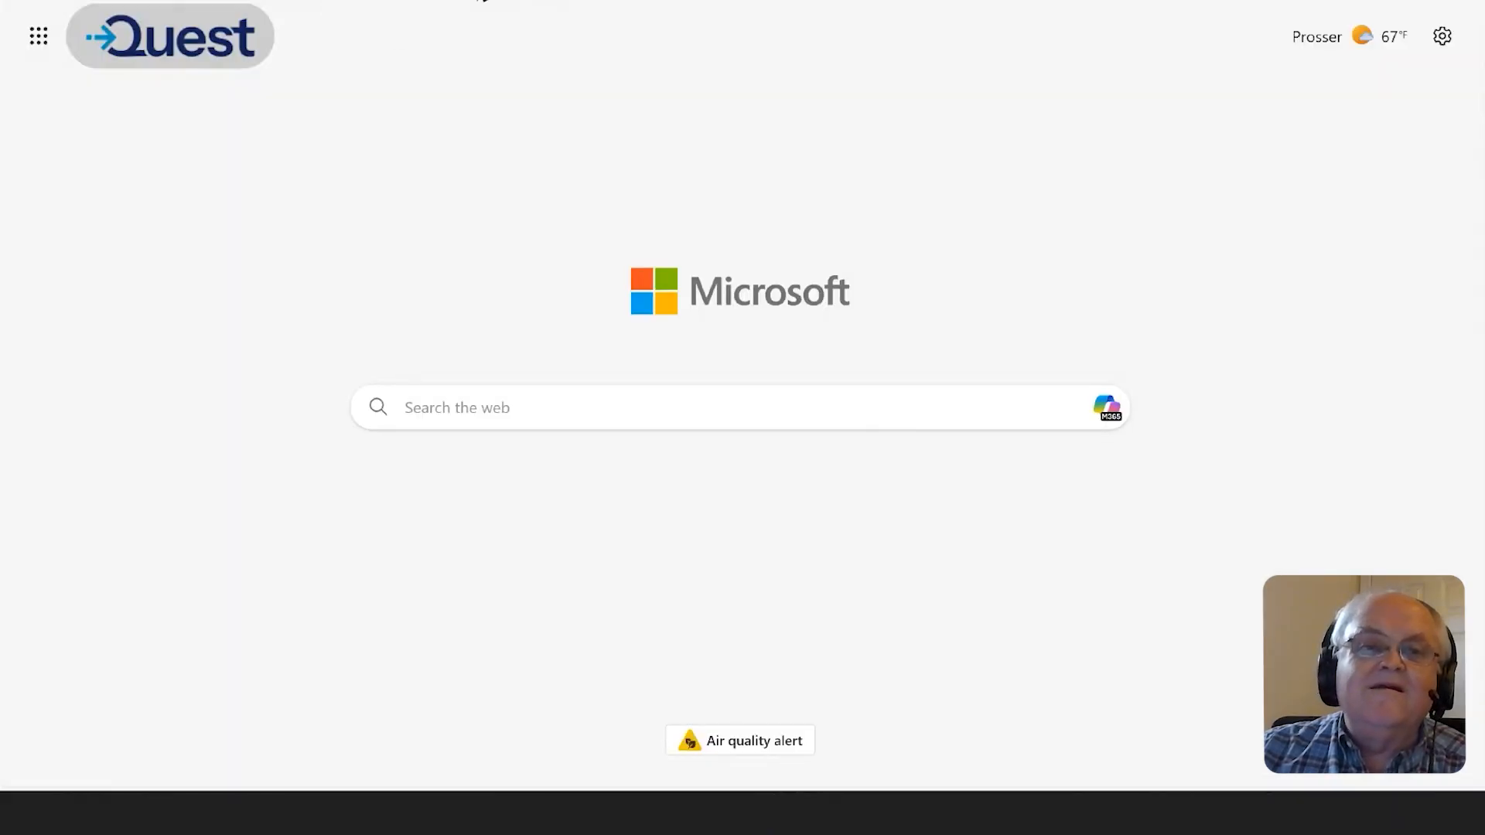
right_click(282, 1)
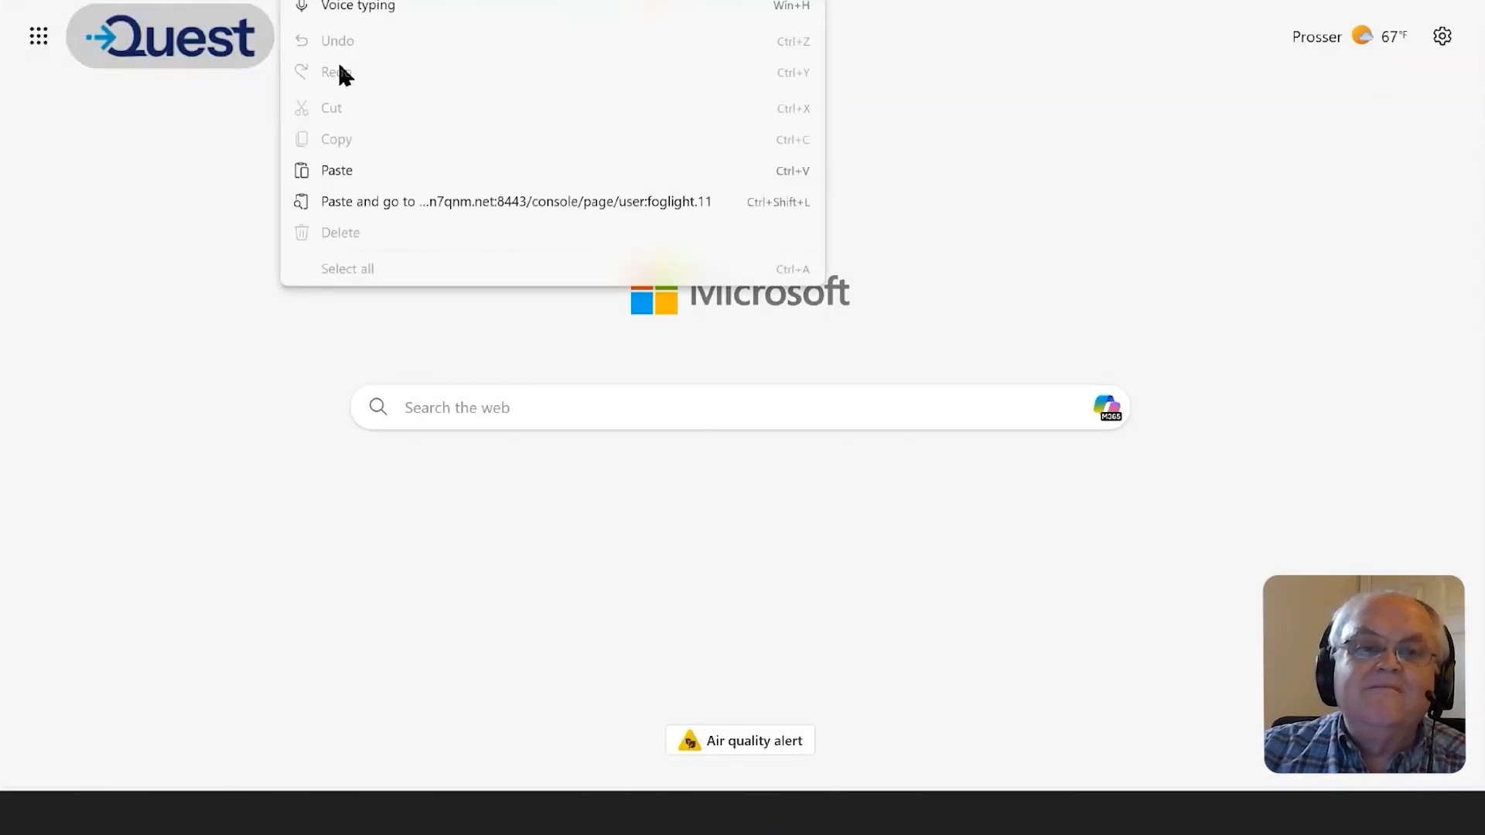
click(333, 199)
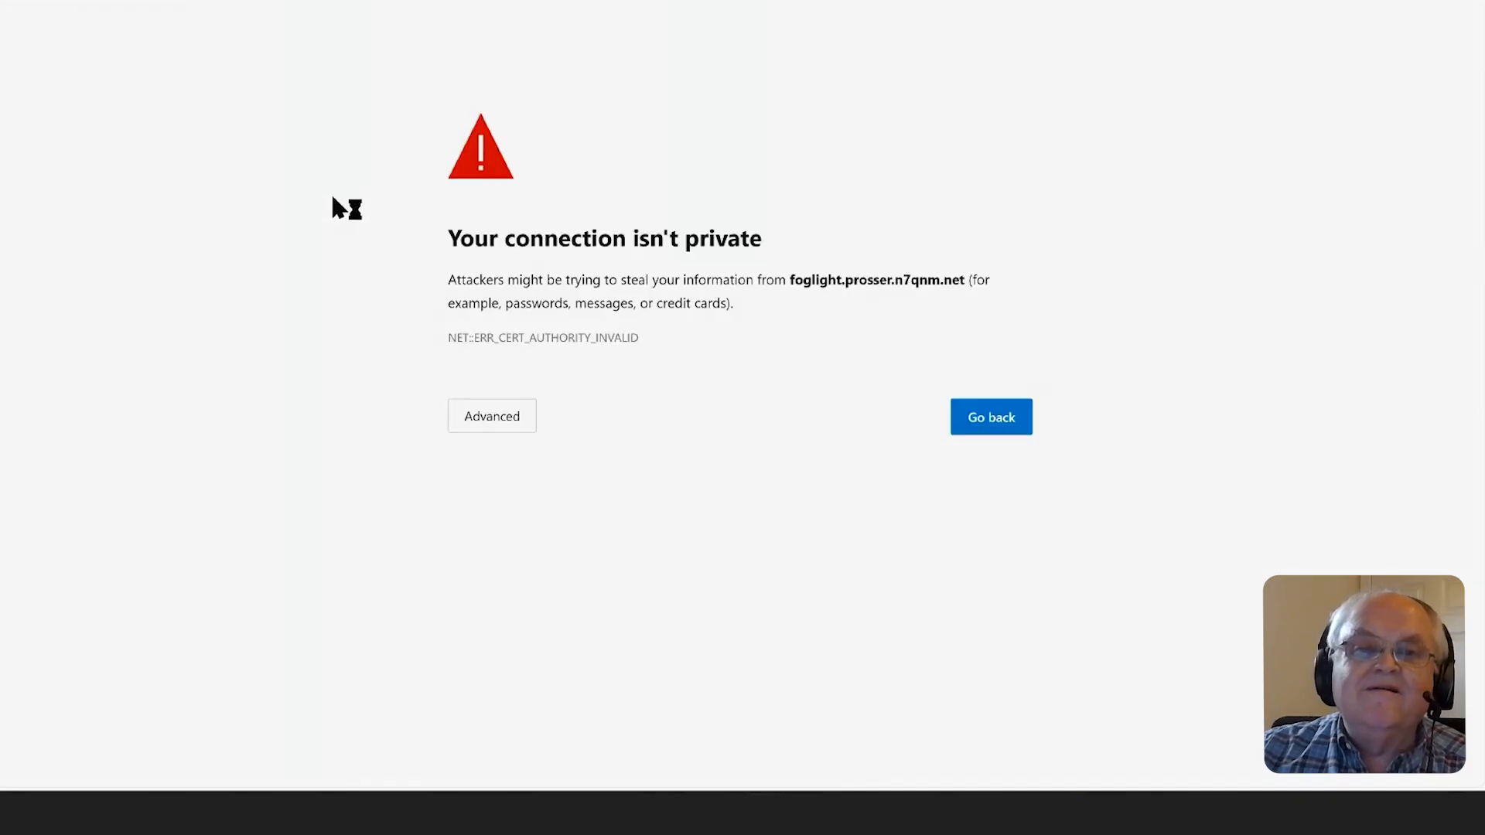
click(528, 431)
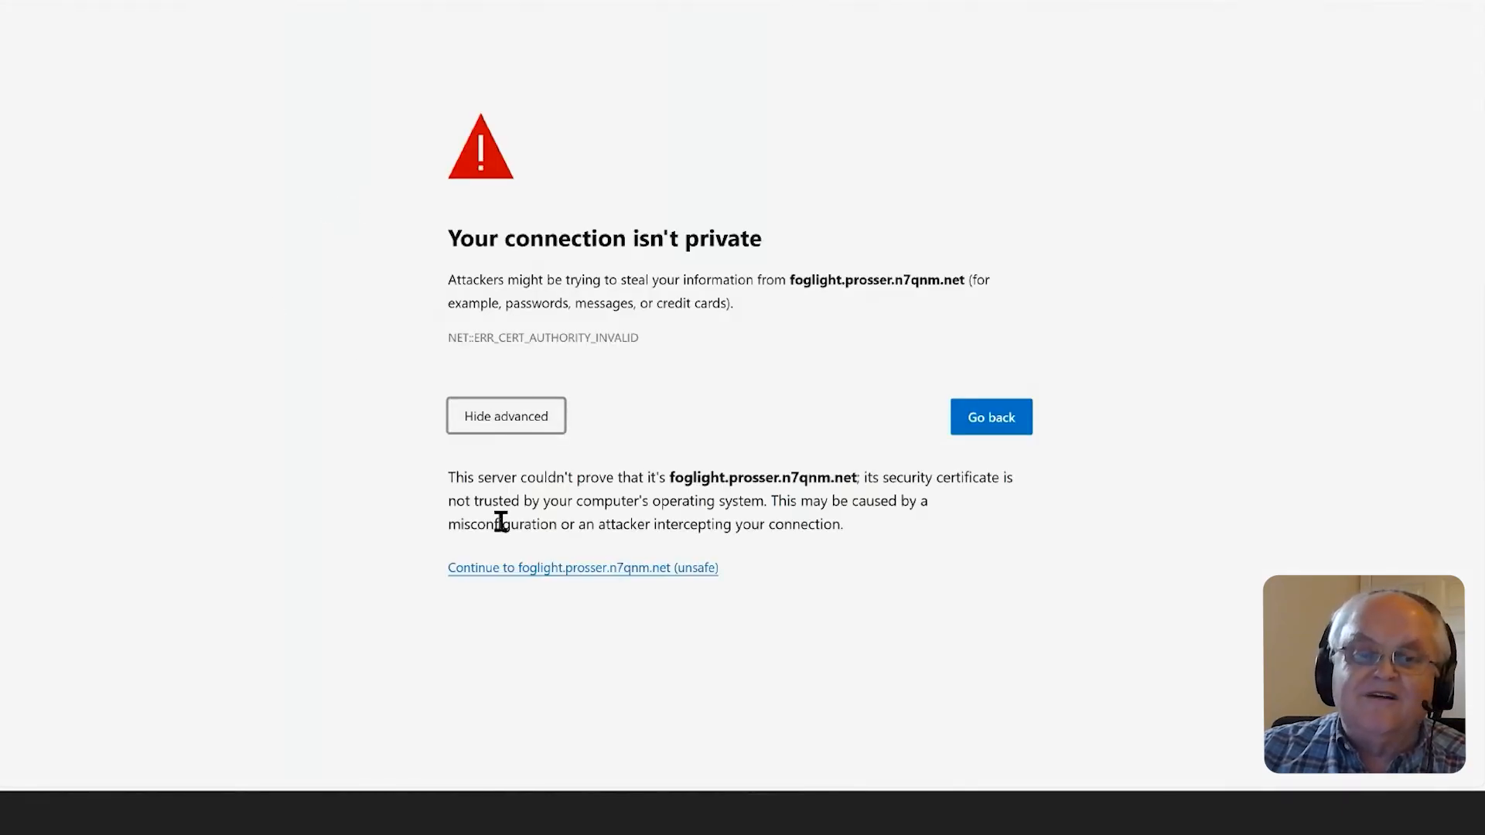
click(552, 570)
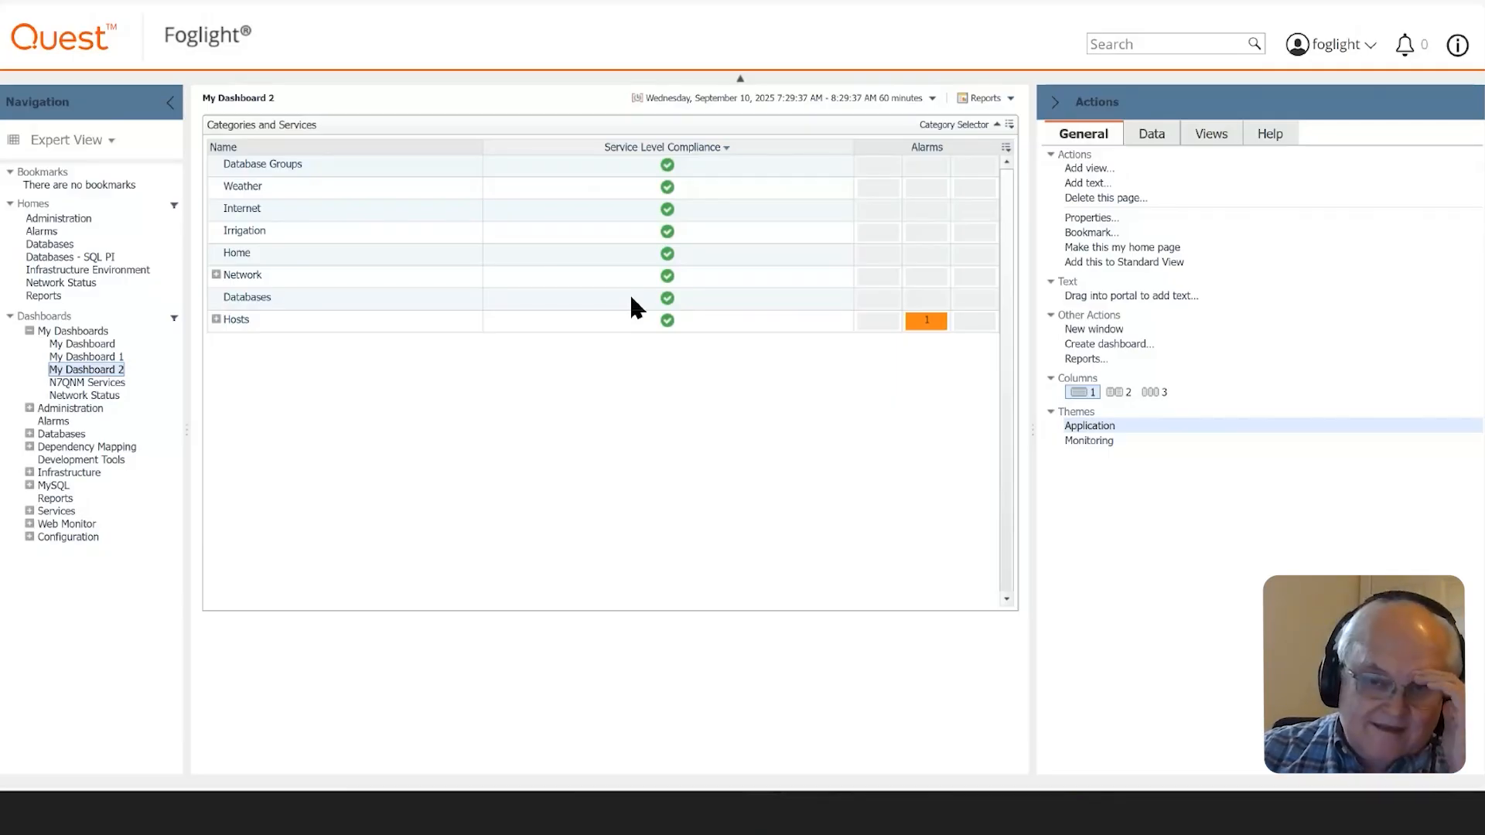
- Collapse the Actions and Navigation panels to widen the dashboard, and expand the Hosts category
click(1055, 103)
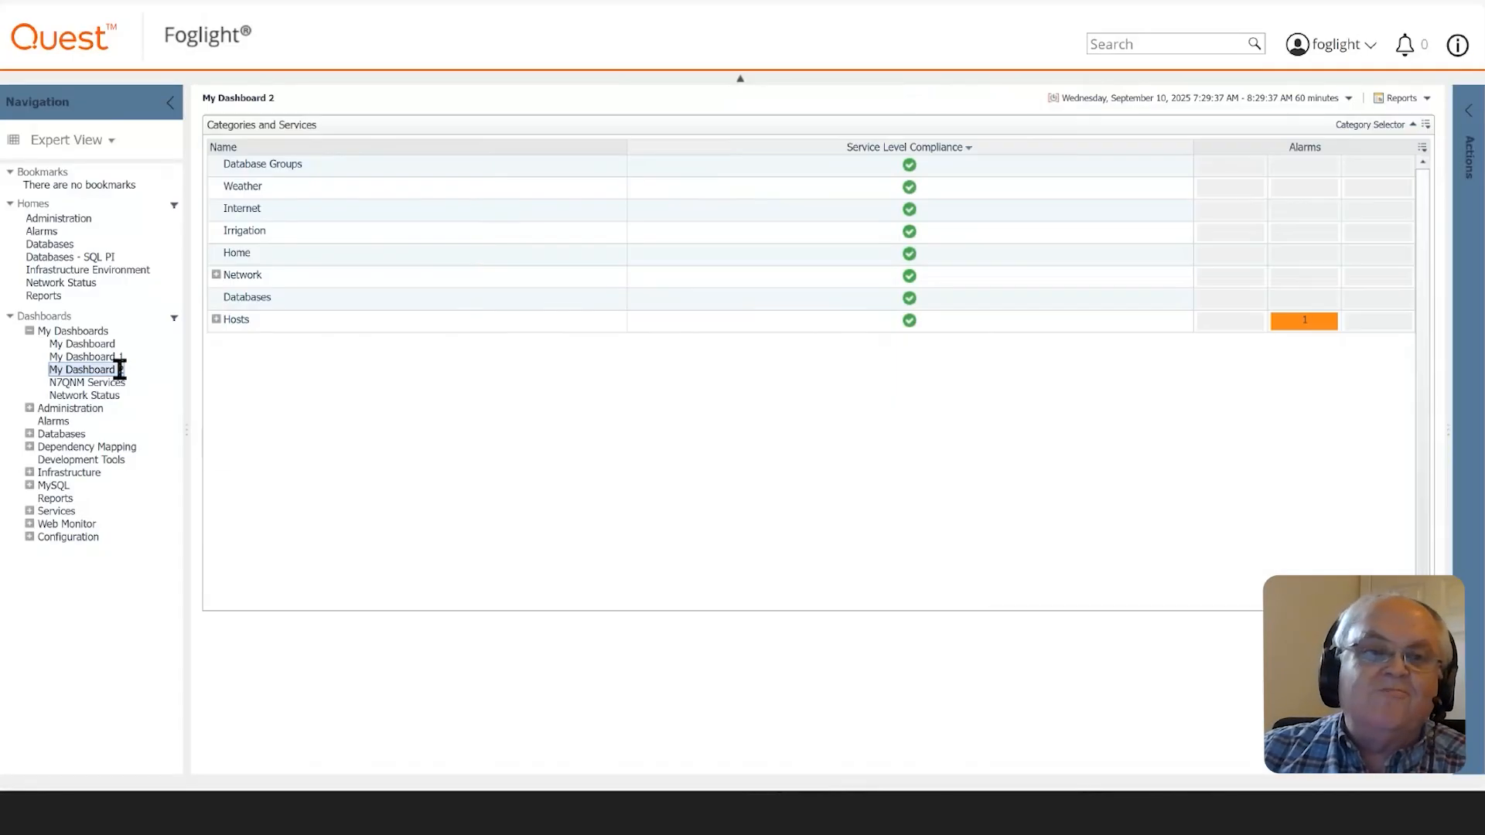
click(166, 105)
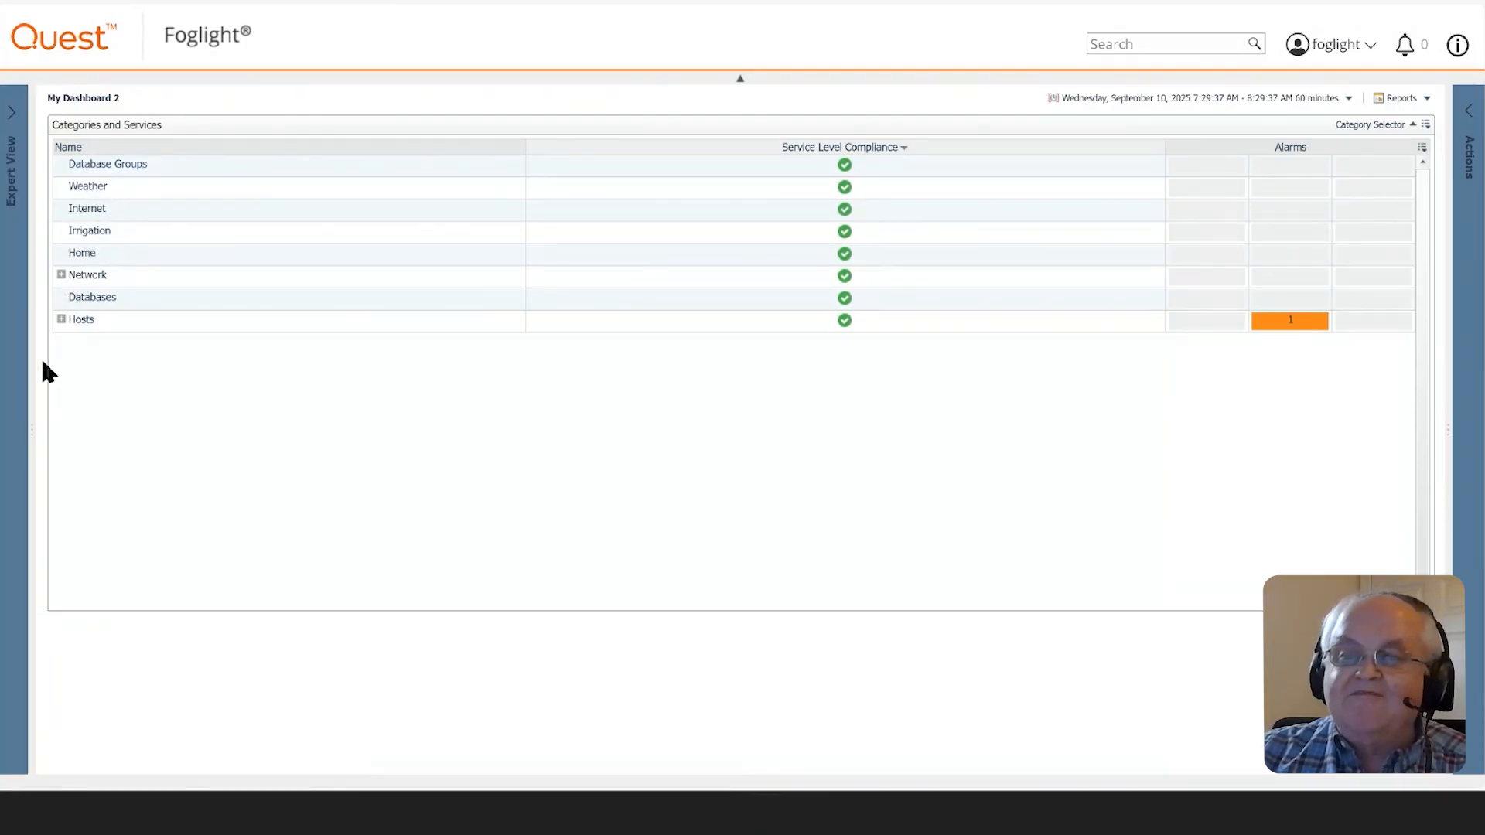
click(61, 320)
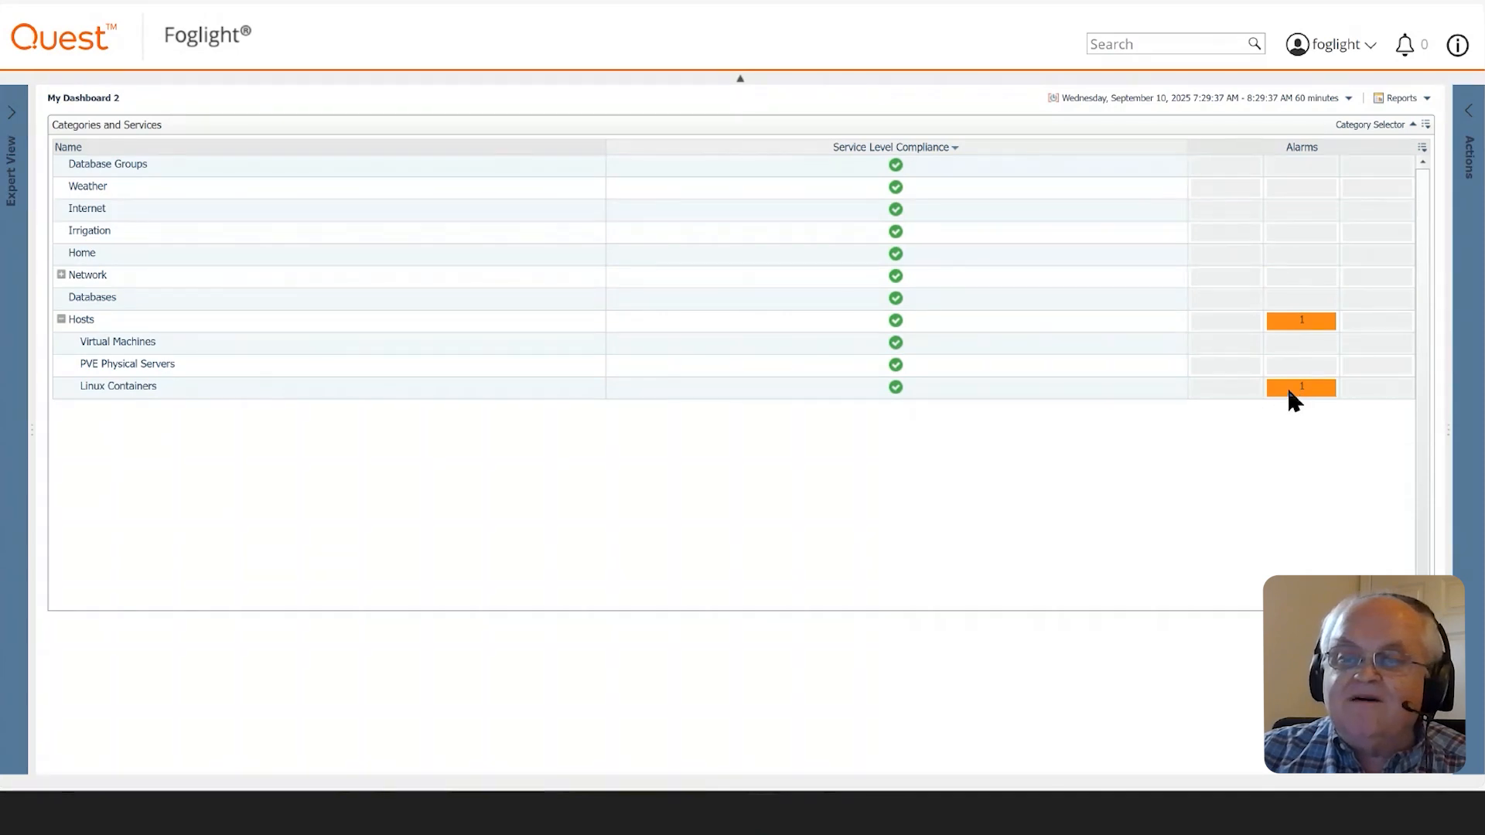
- Examine the outstanding Linux Containers alarm, including its host summary and alarm details, and close both dialogs
click(1300, 389)
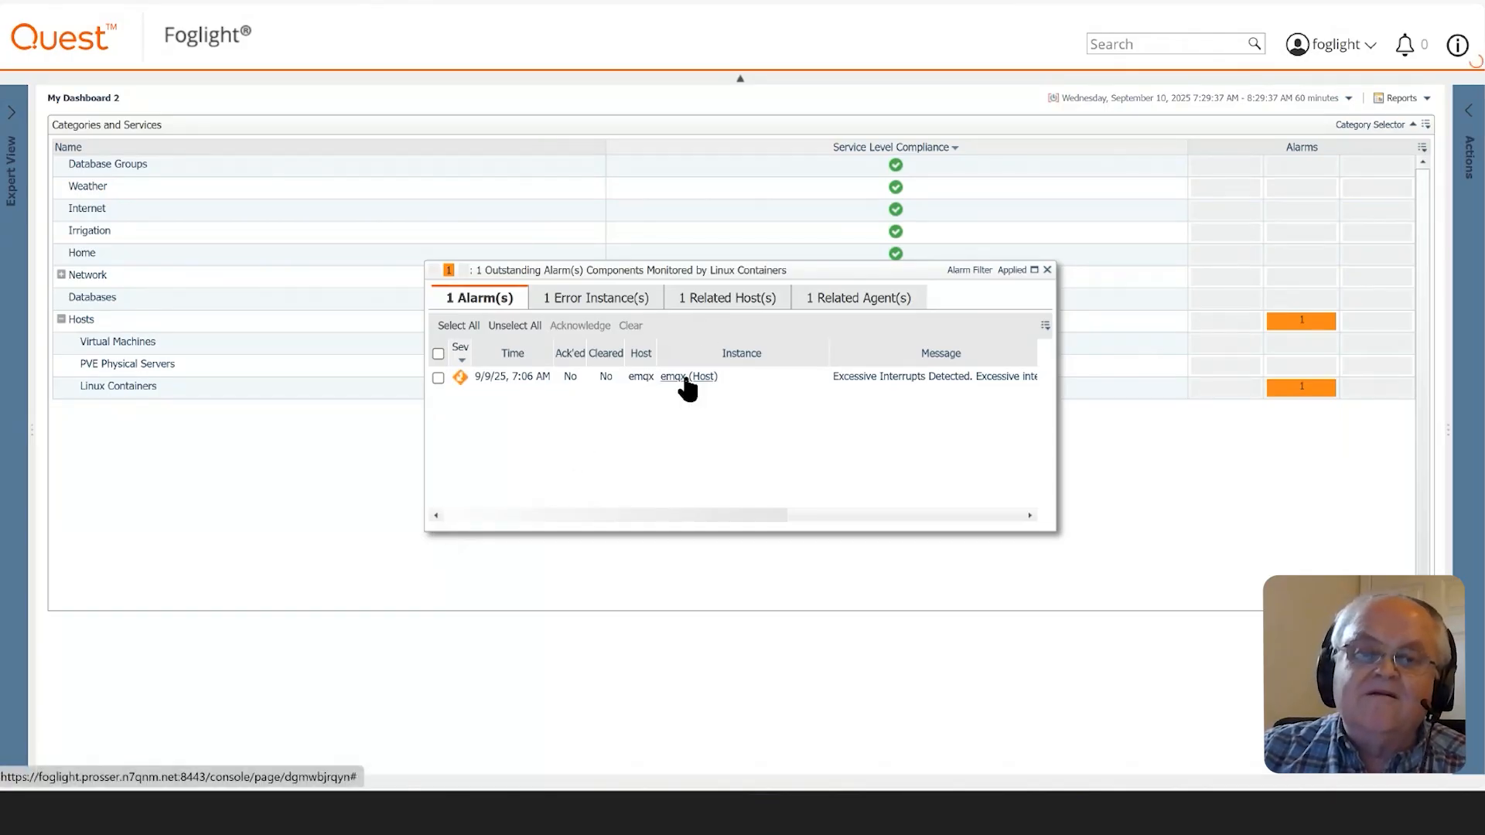
mouse_move(686, 380)
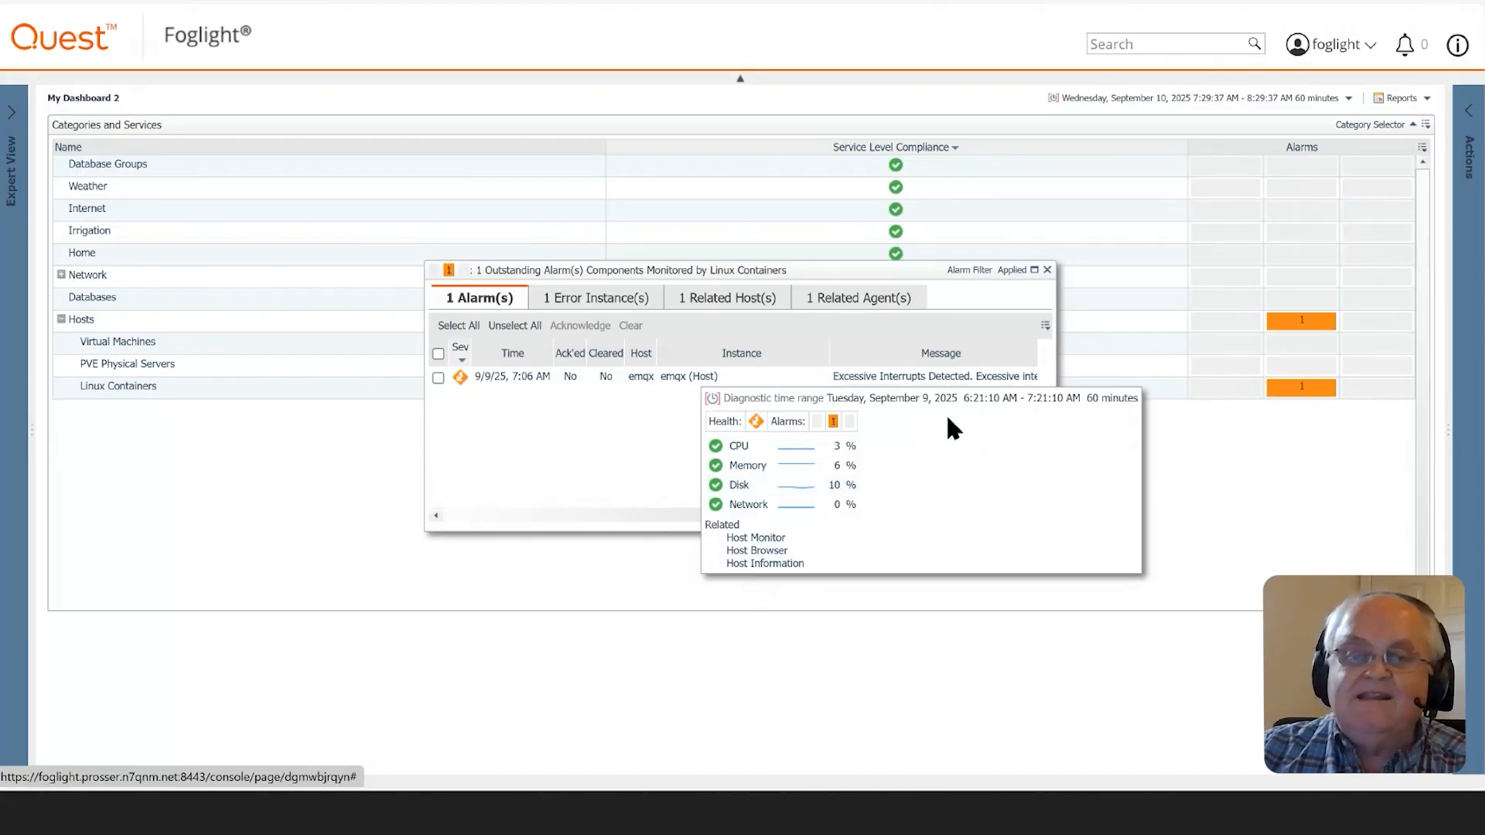
click(916, 379)
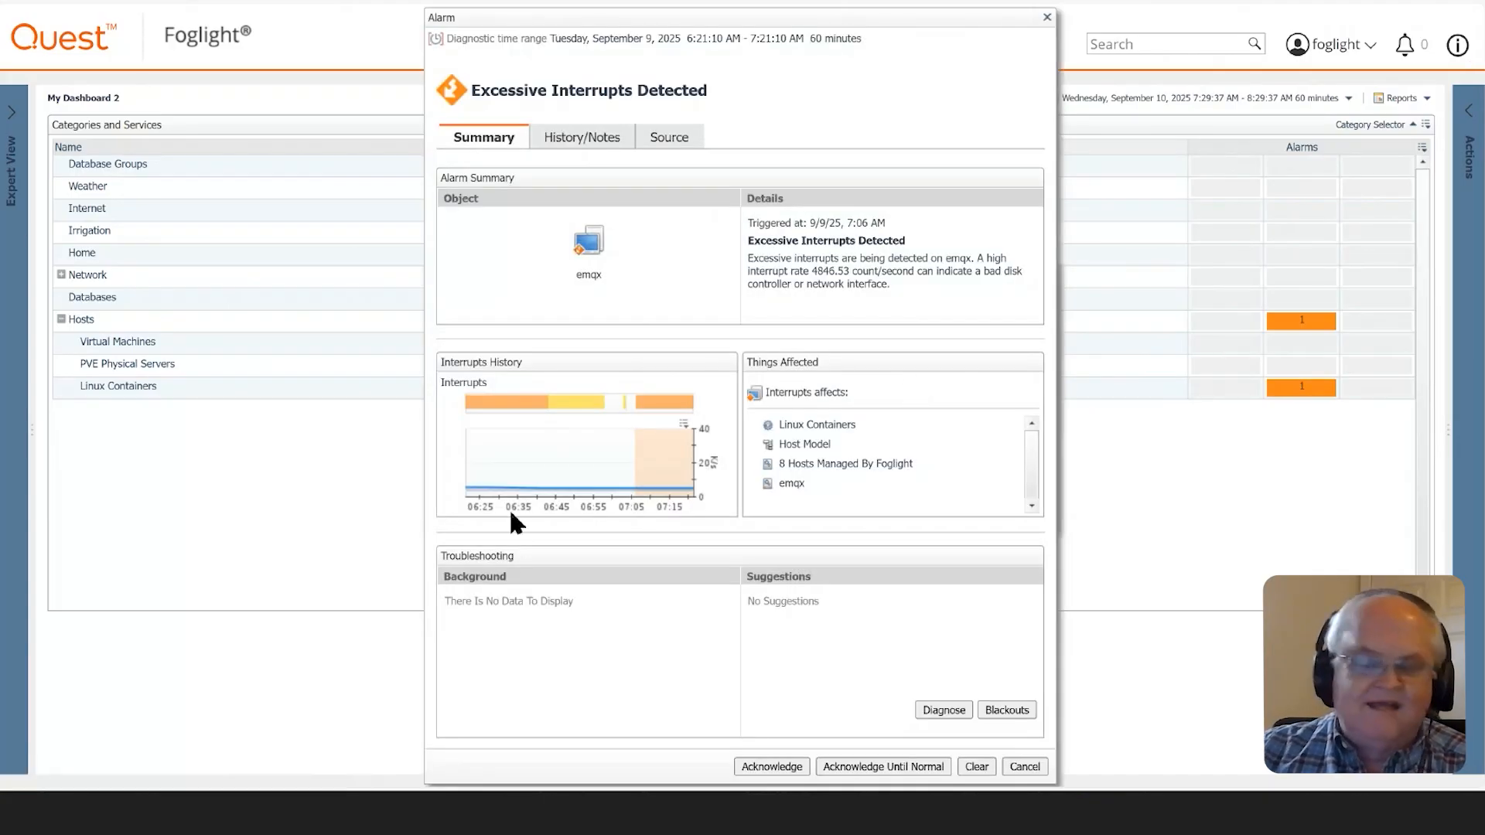
click(1047, 17)
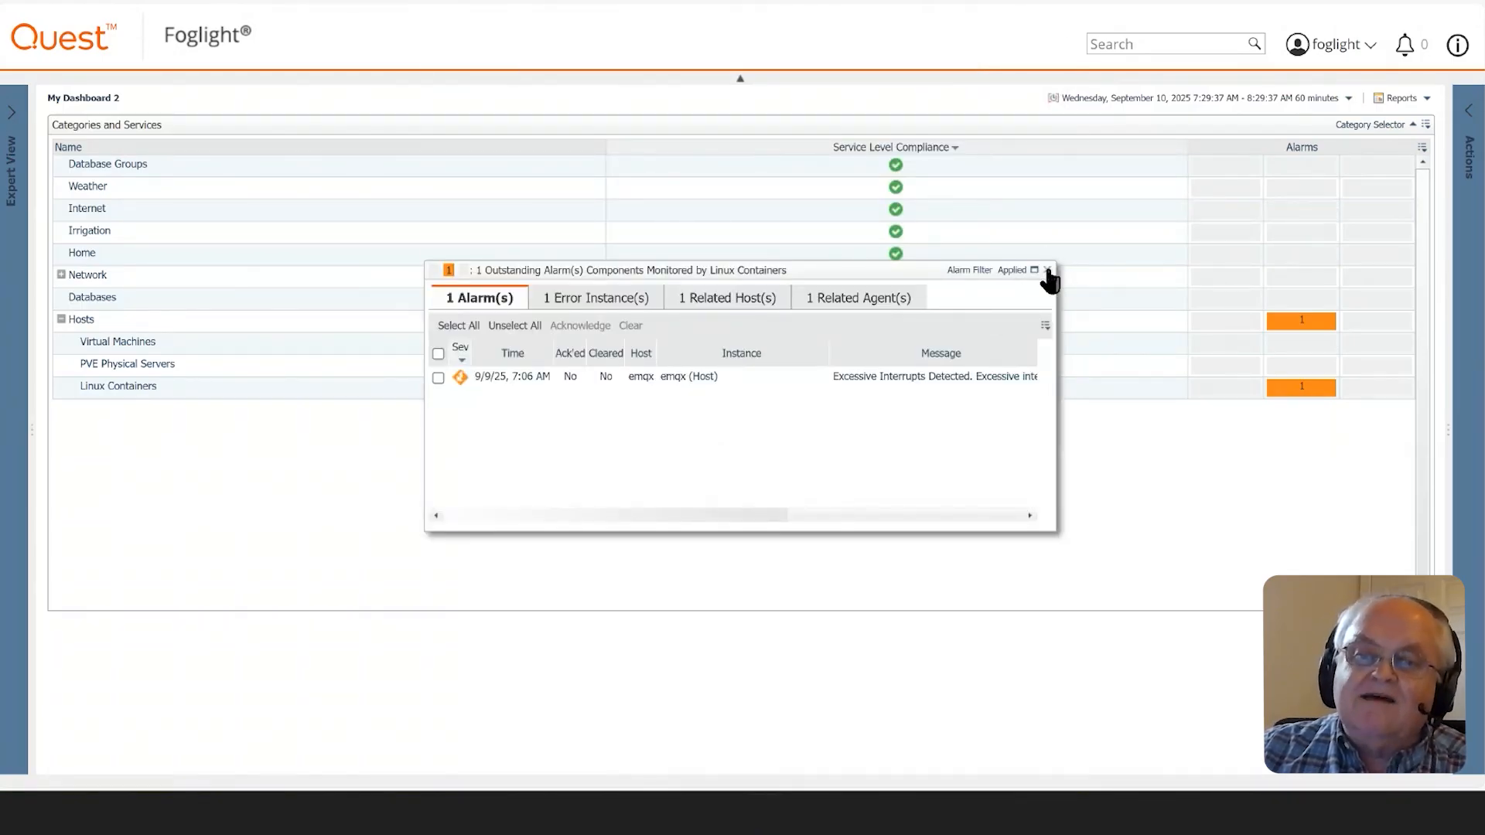
click(1047, 271)
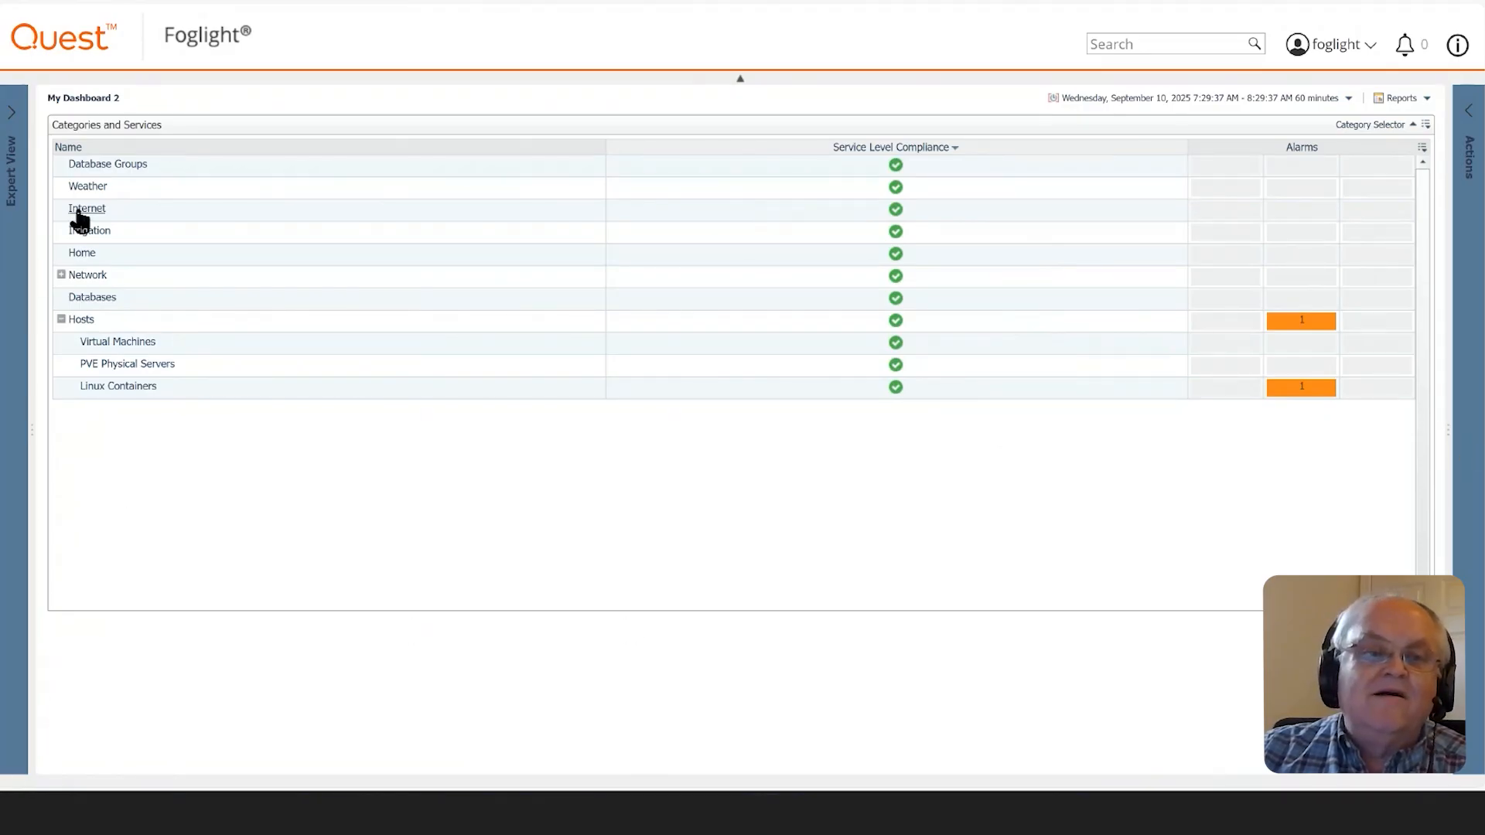
- Review the Weather service summary, close it, and expand the Network category to see its services
click(91, 185)
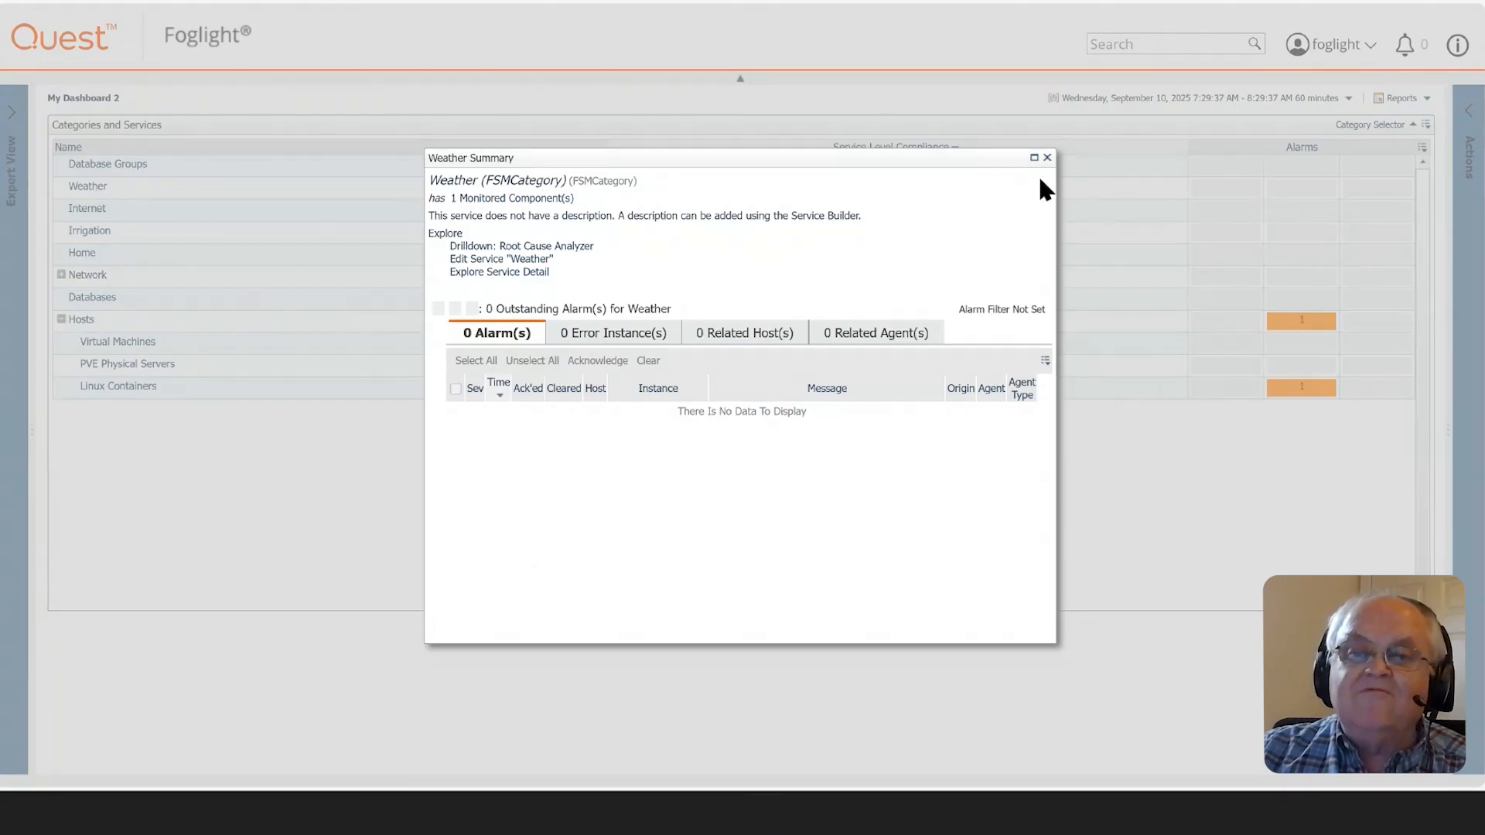
drag(1051, 160, 1052, 161)
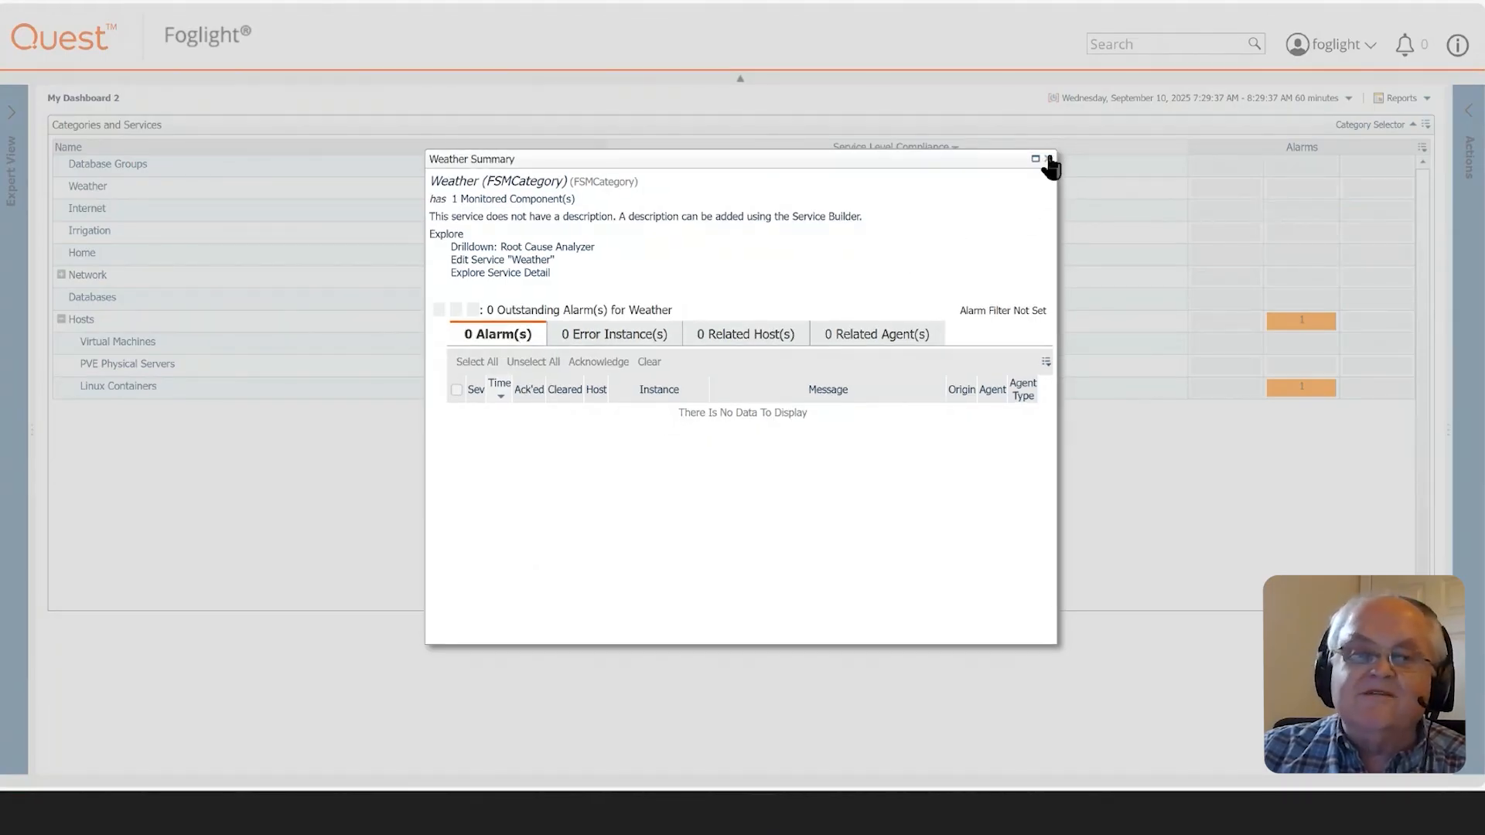
click(1047, 158)
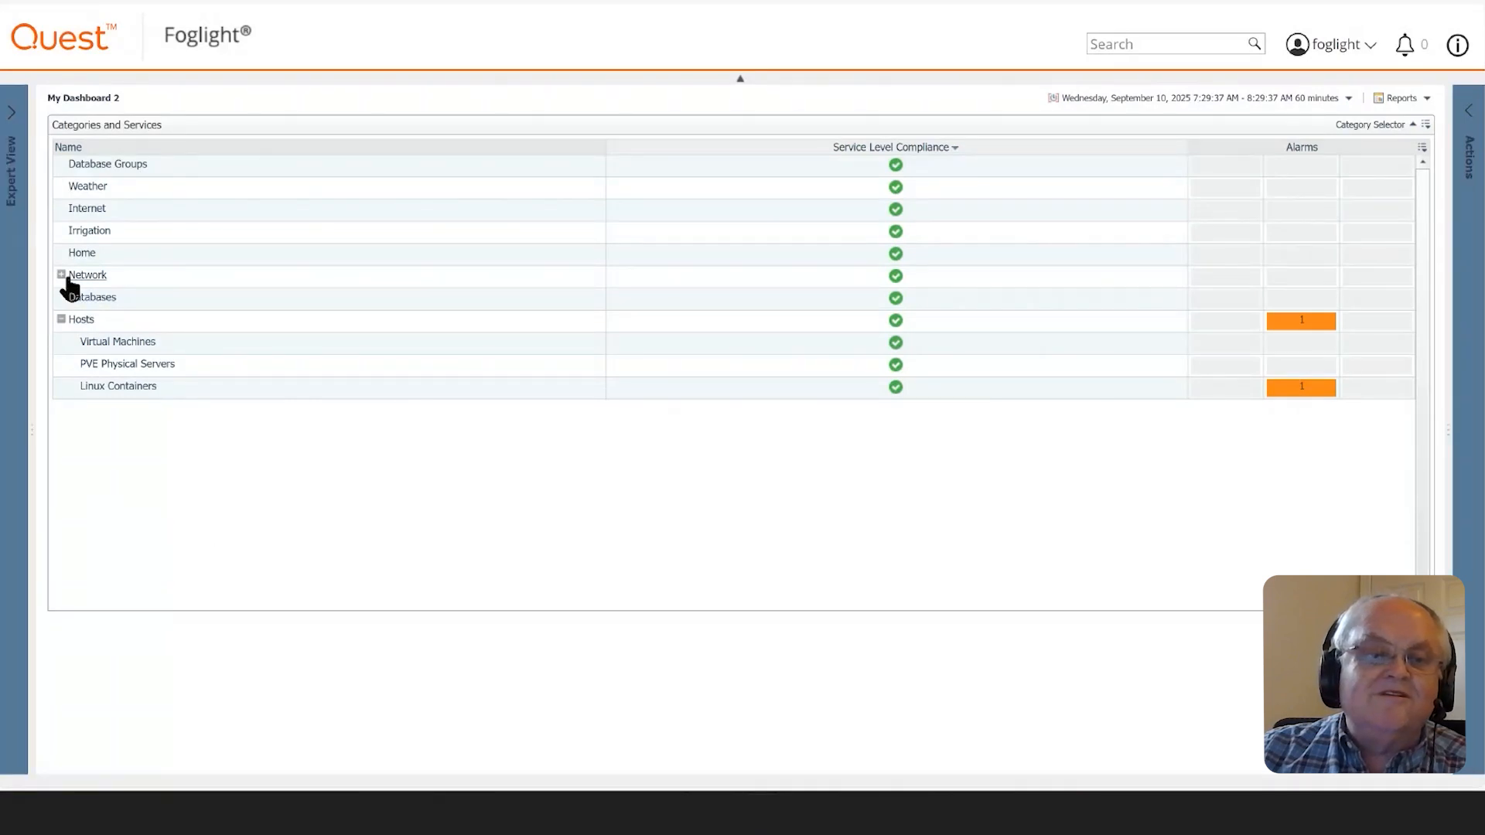
click(61, 275)
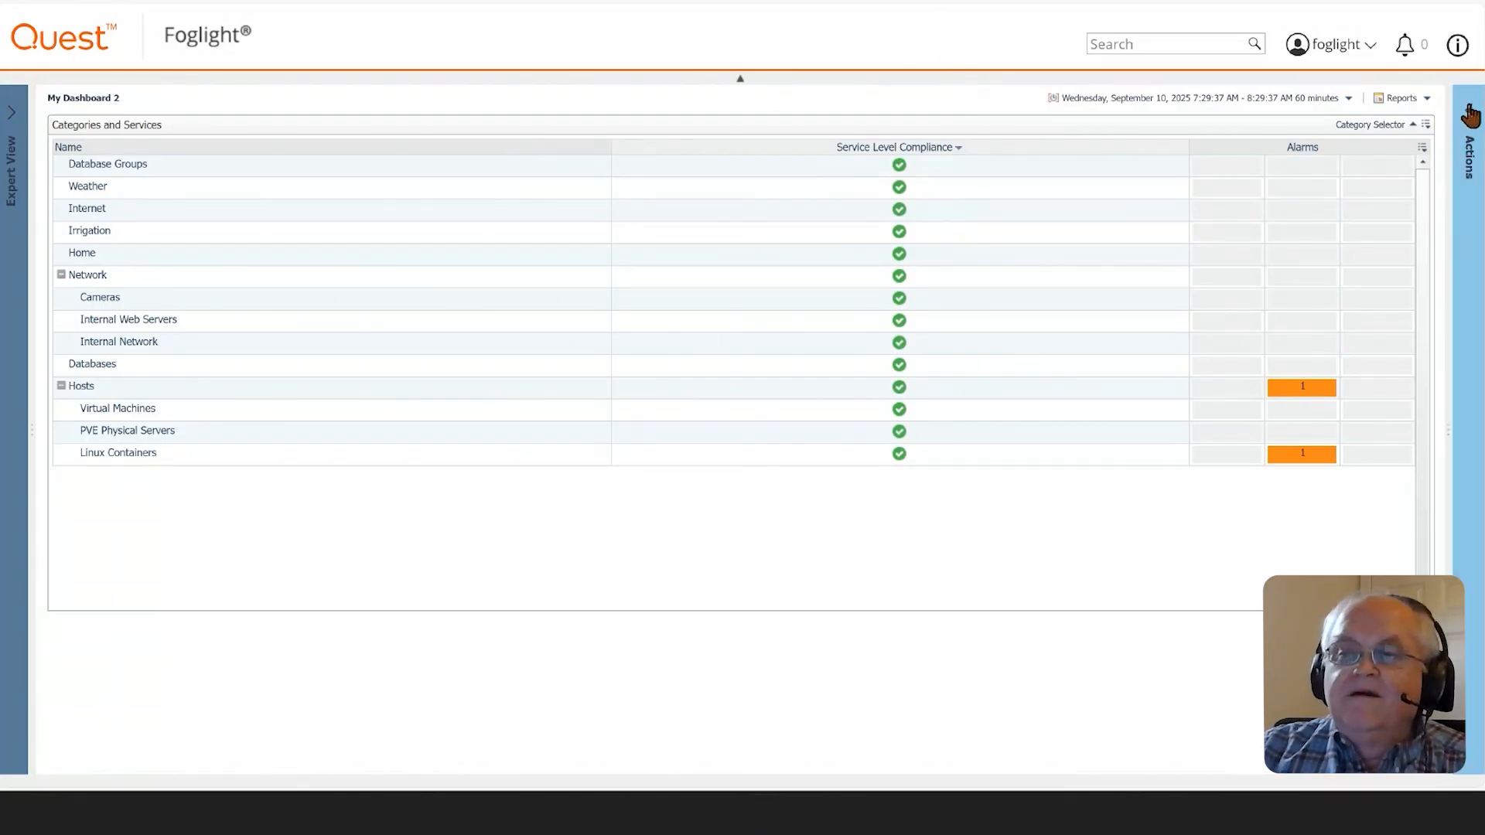
- Create another dashboard using all data, with the 300-second auto refresh rate and the Single-Column Layout
click(1471, 112)
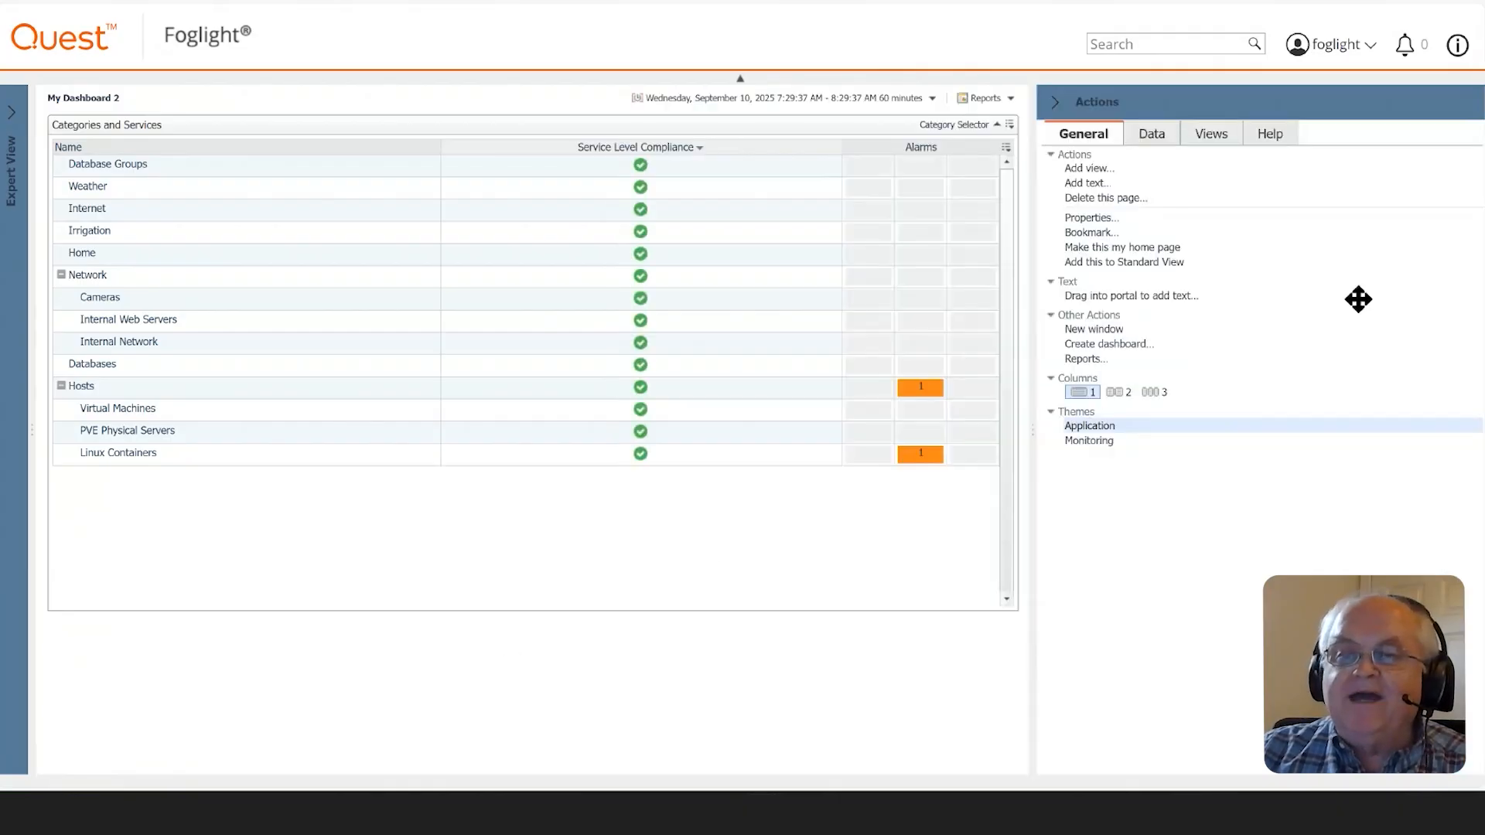
click(1092, 345)
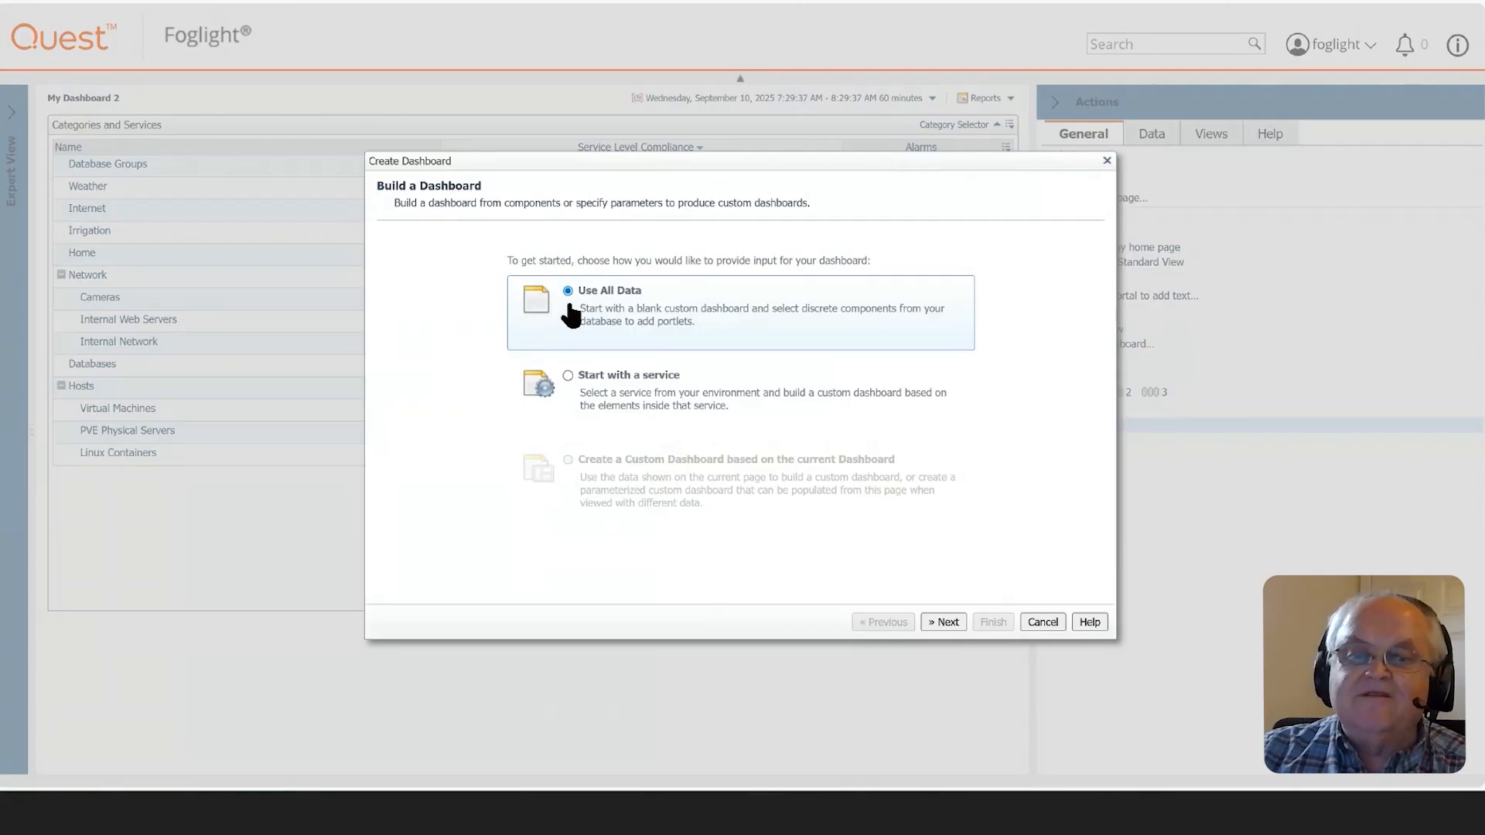
click(947, 622)
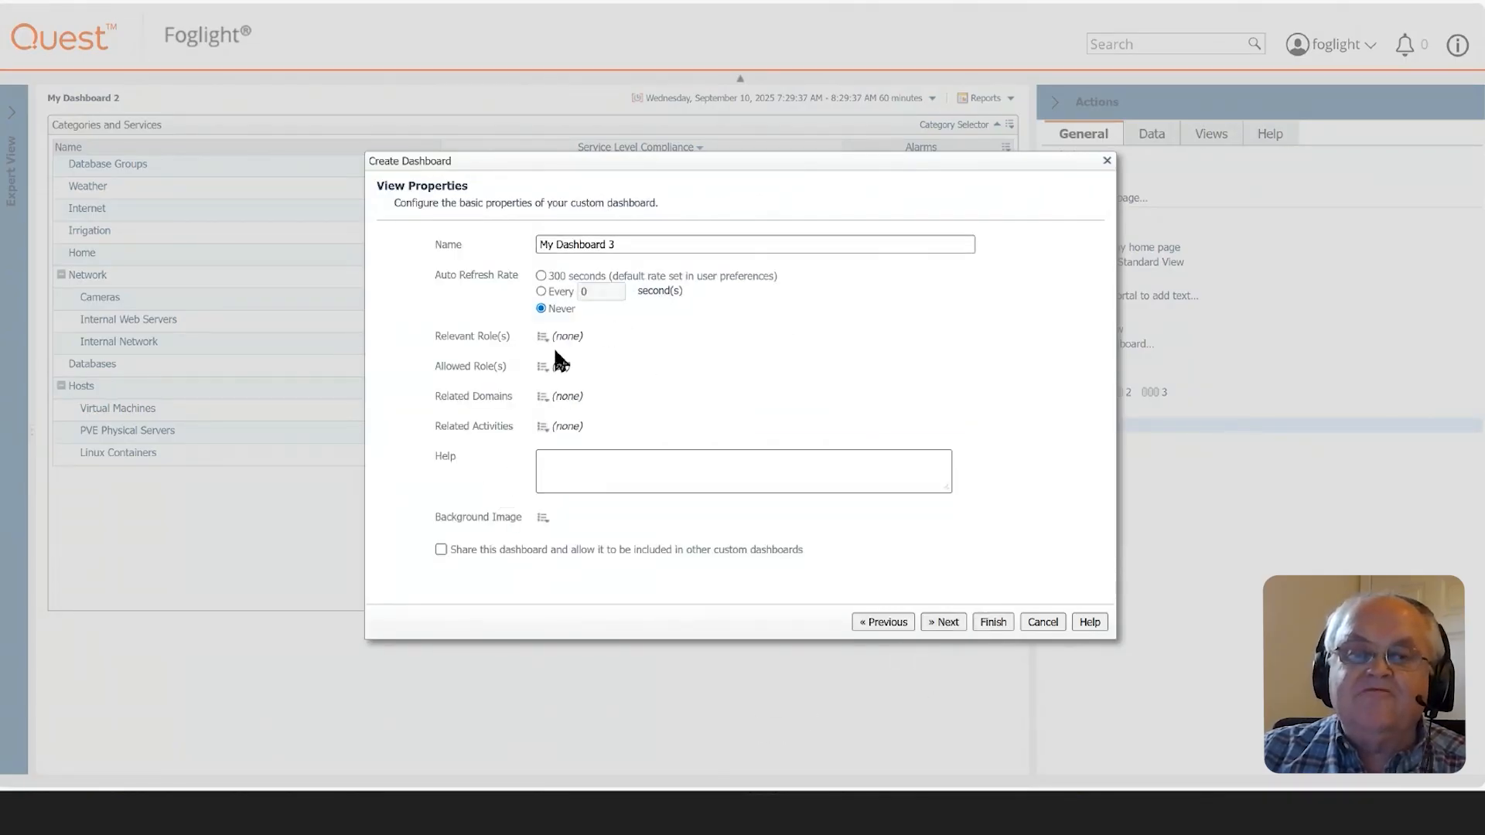
click(540, 275)
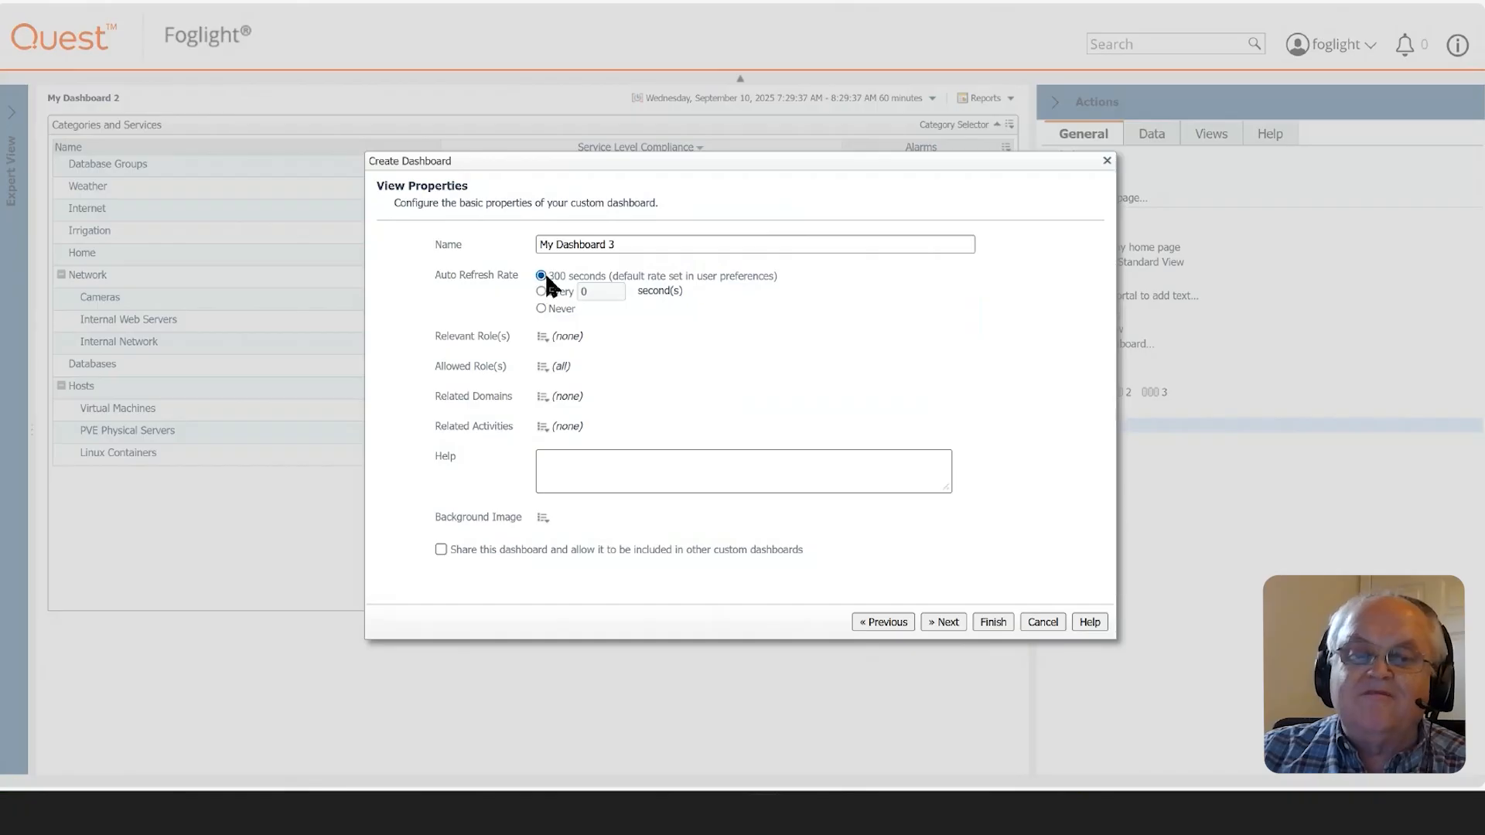
click(945, 623)
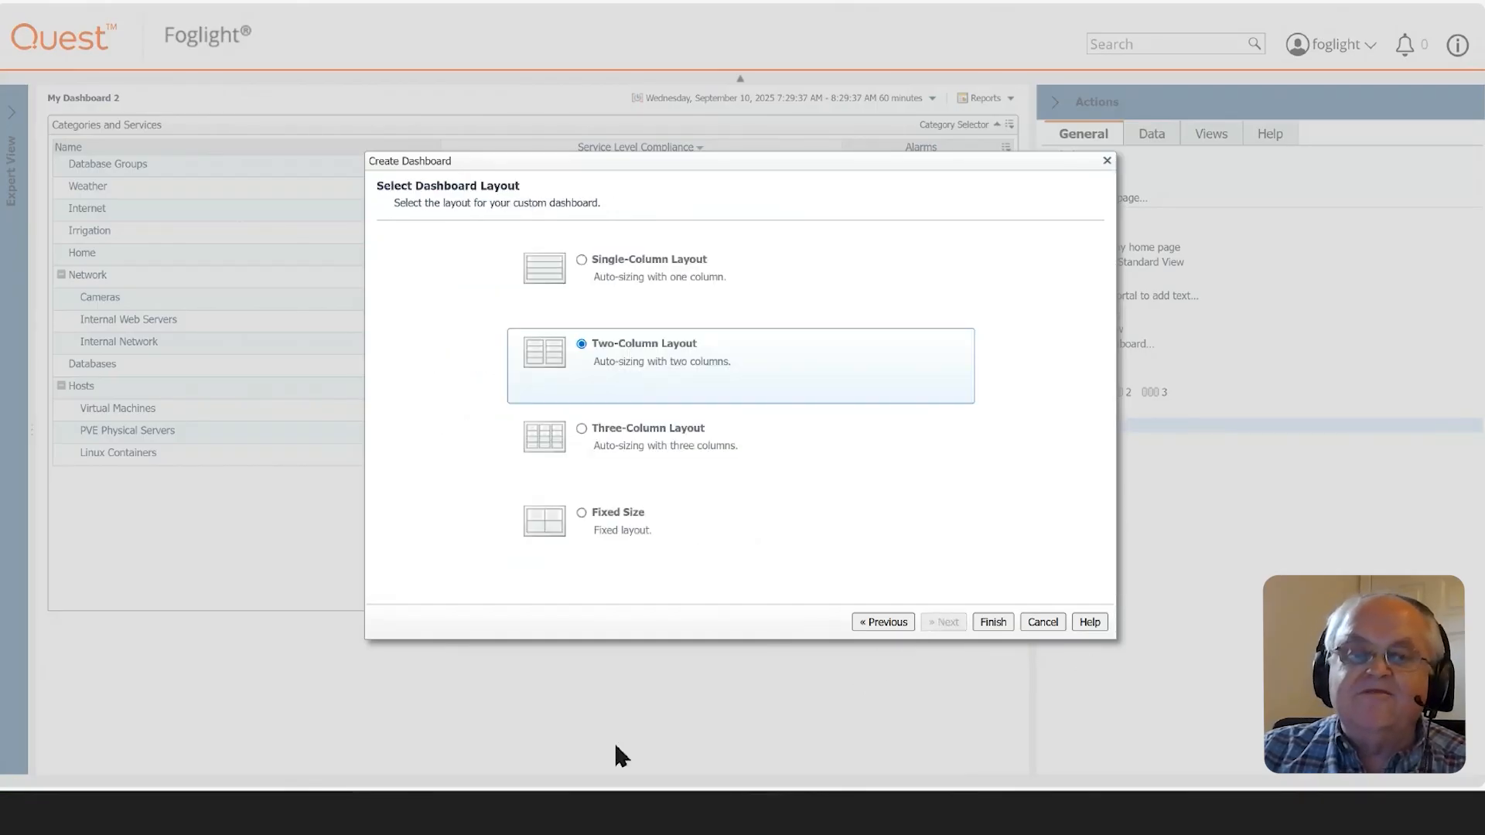
click(594, 294)
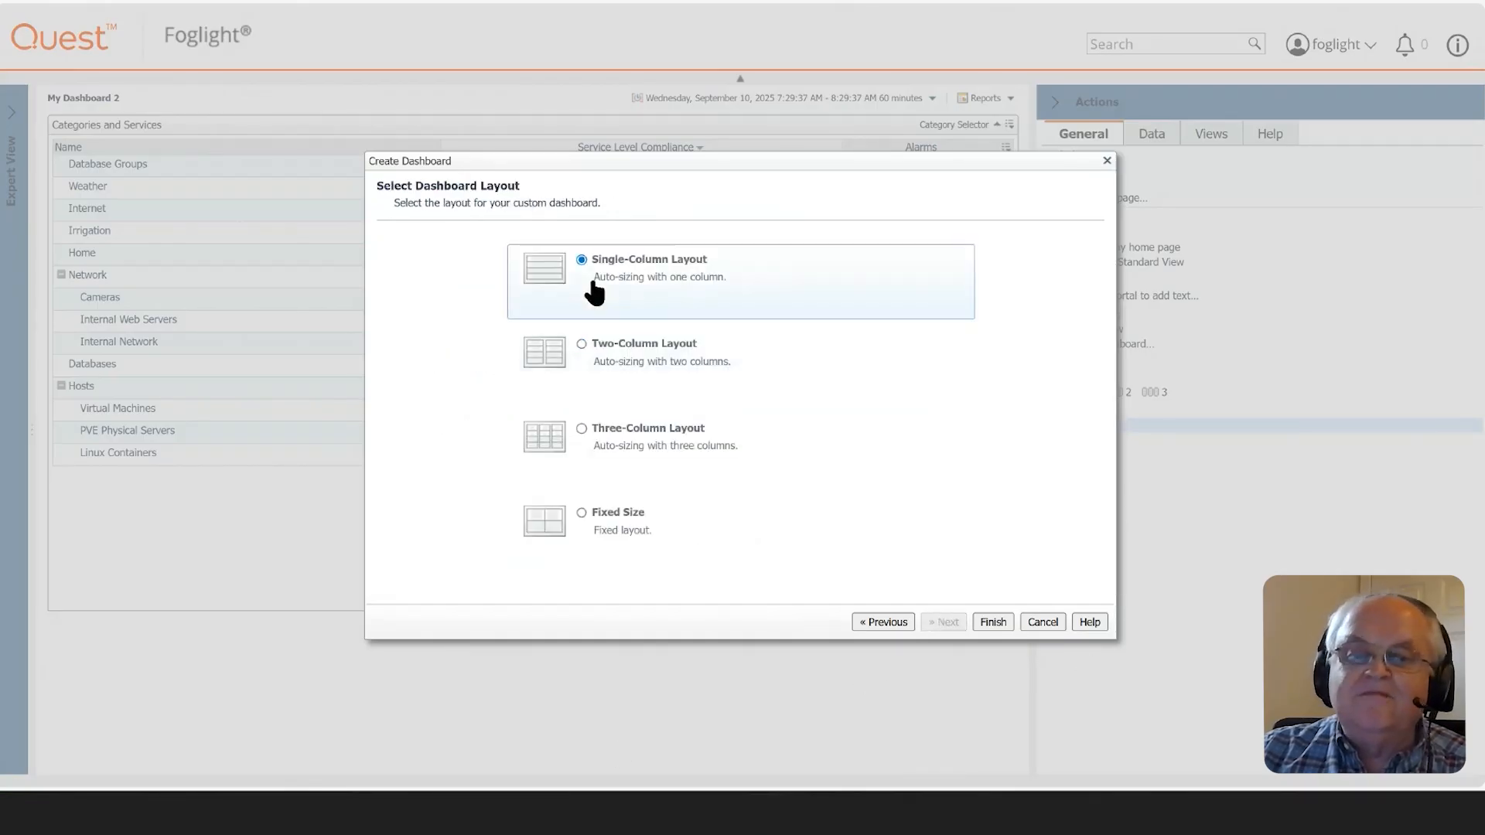
click(993, 623)
- In the data tree's agent list, collapse the NetMonitorAgent entry and expand the speedtest agent down to its NETSPEED table
click(1151, 137)
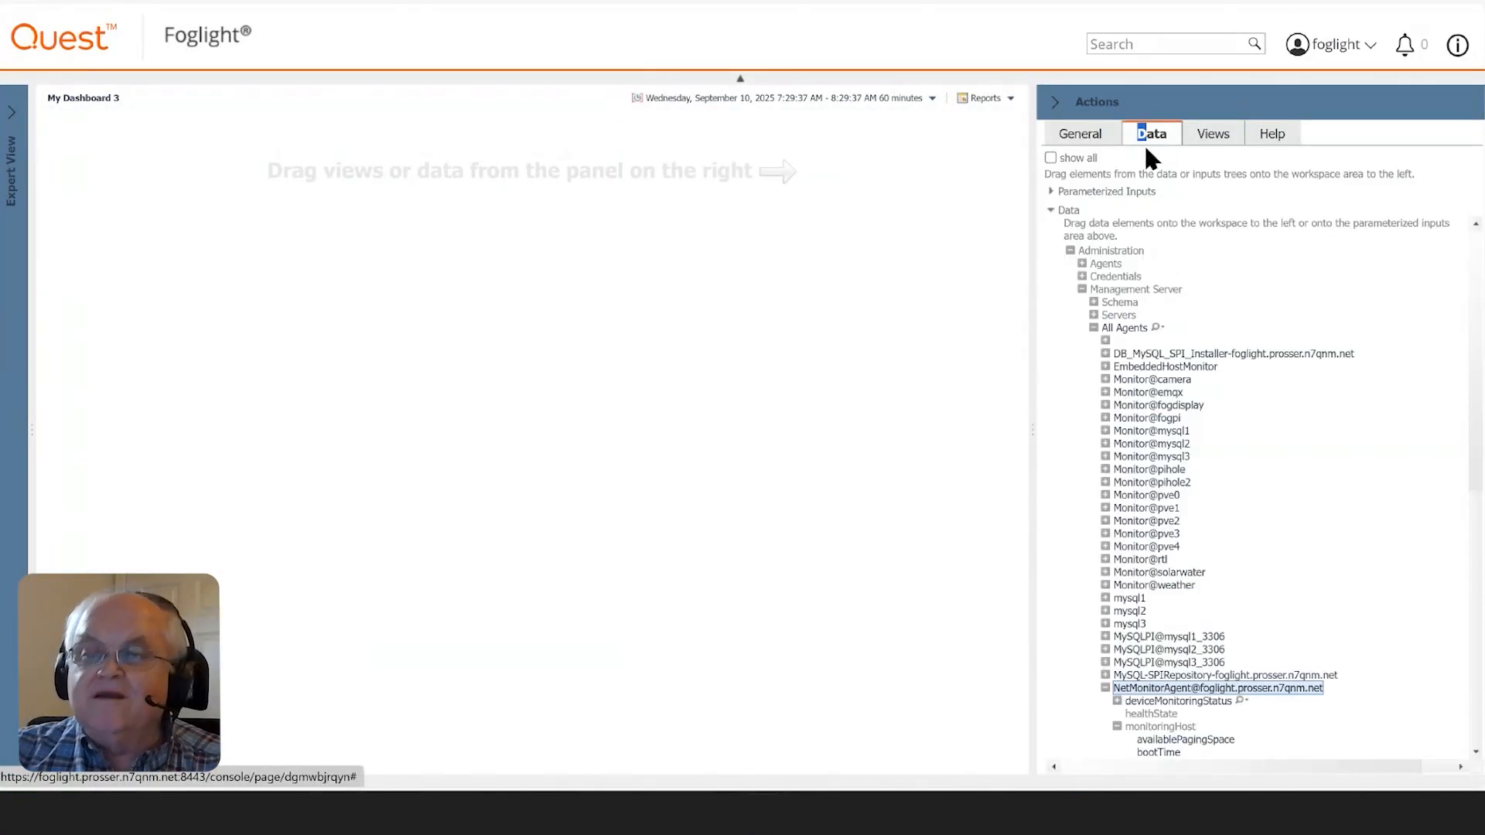
click(1133, 353)
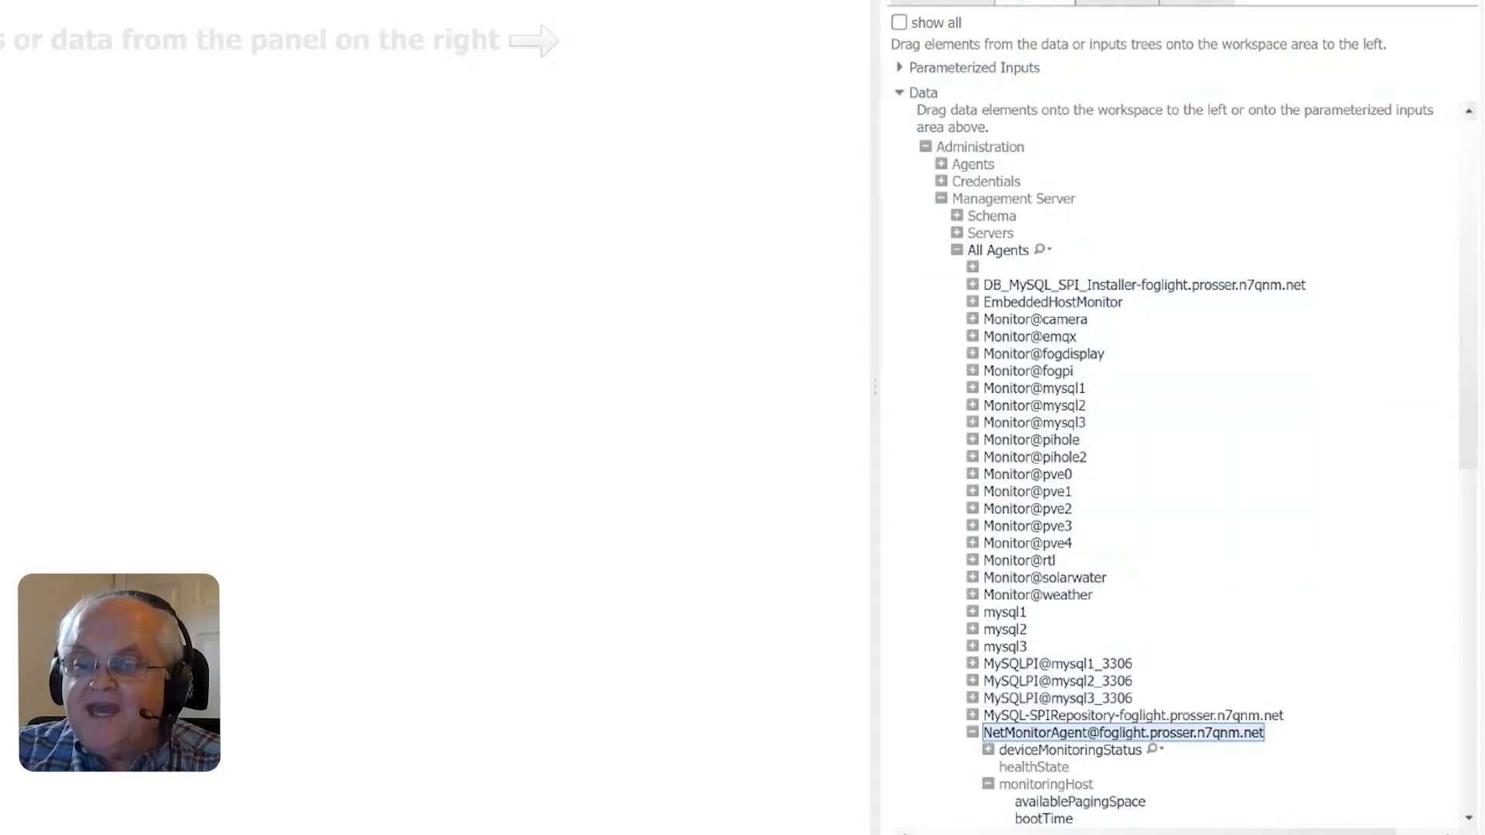
scroll(1322, 590, down, 3)
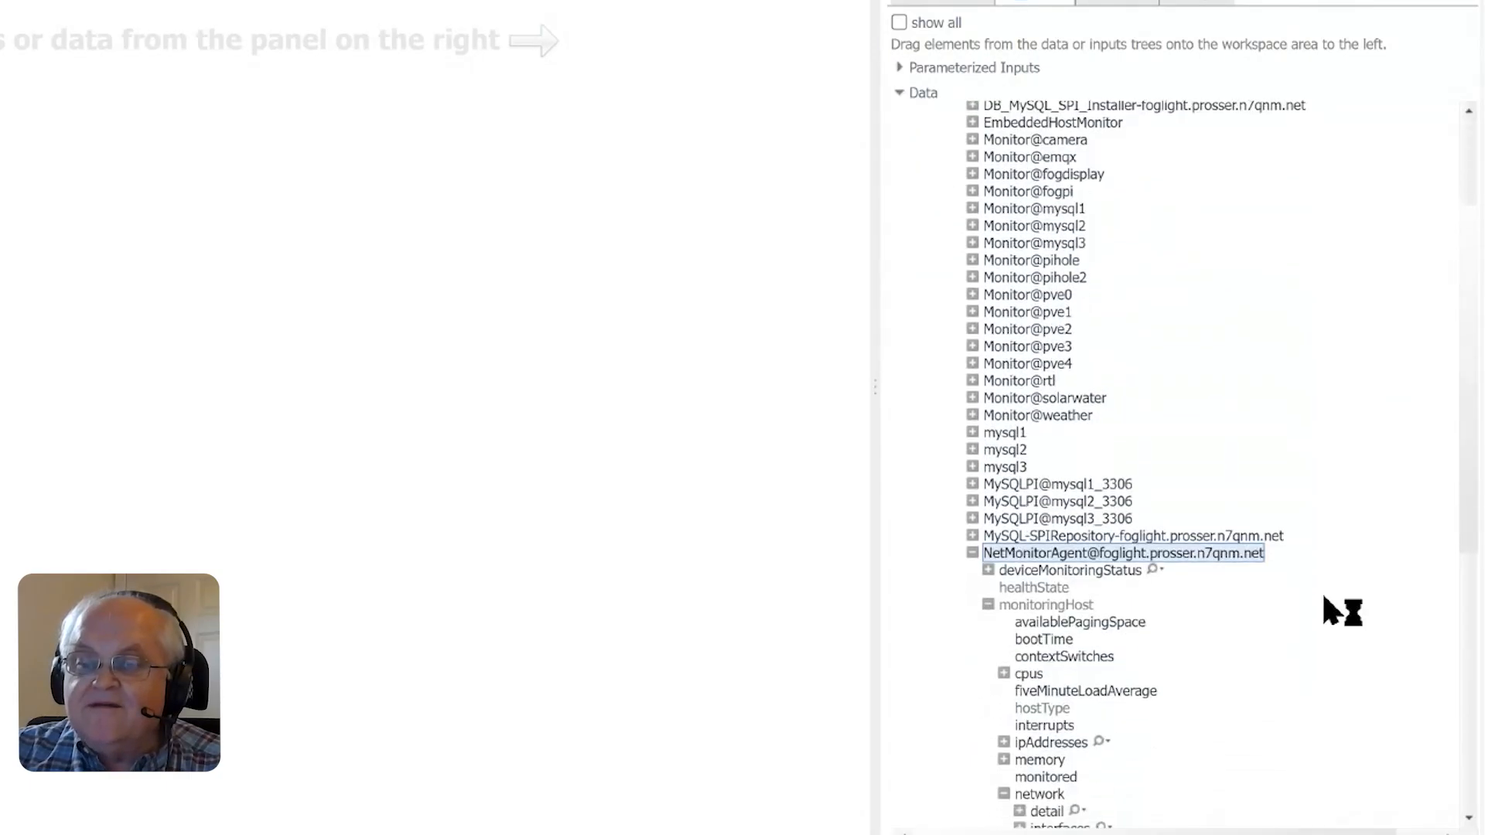
scroll(1321, 591, down, 5)
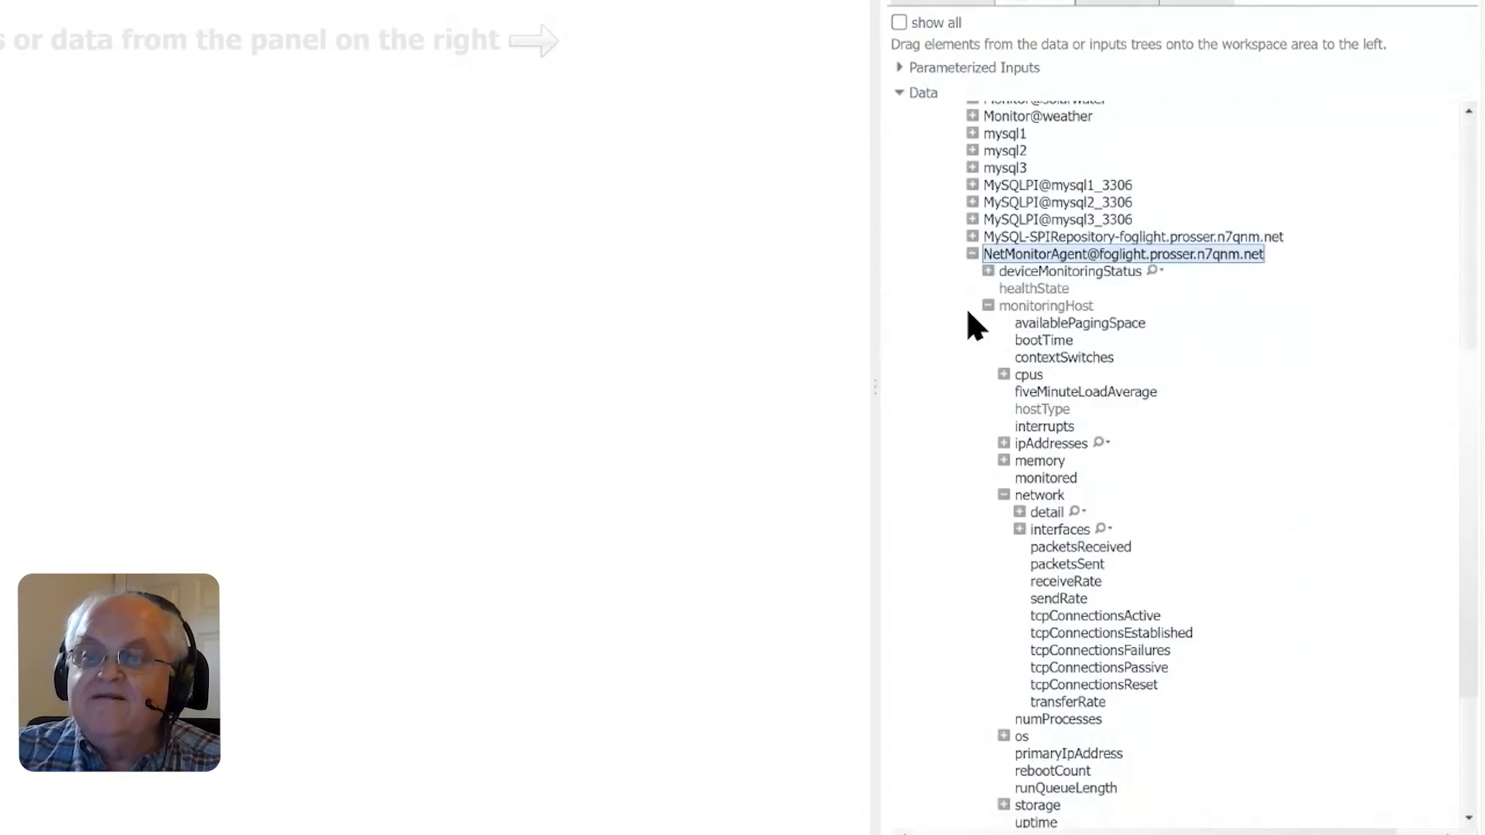
click(972, 254)
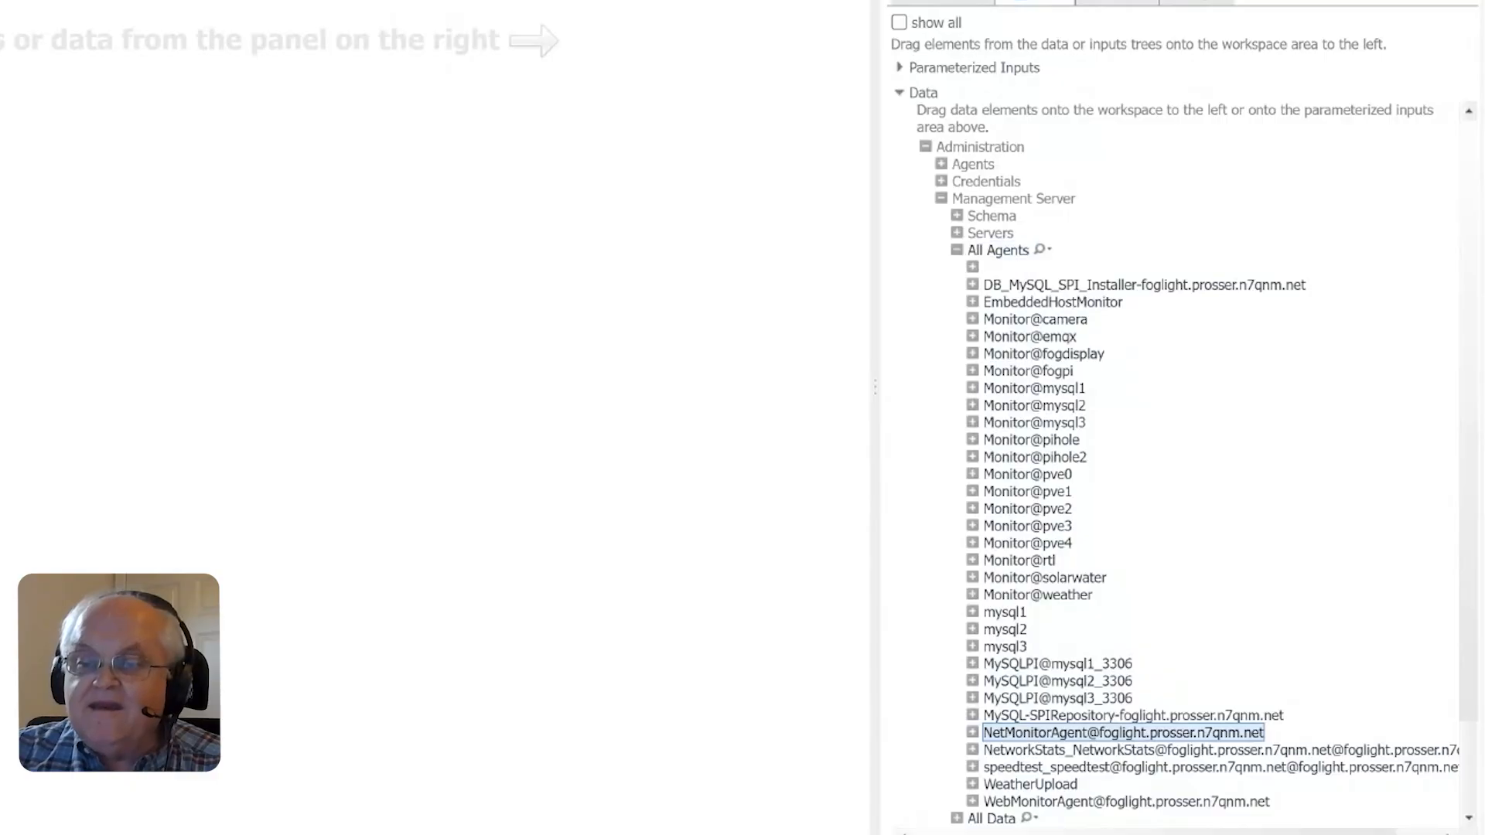
click(971, 768)
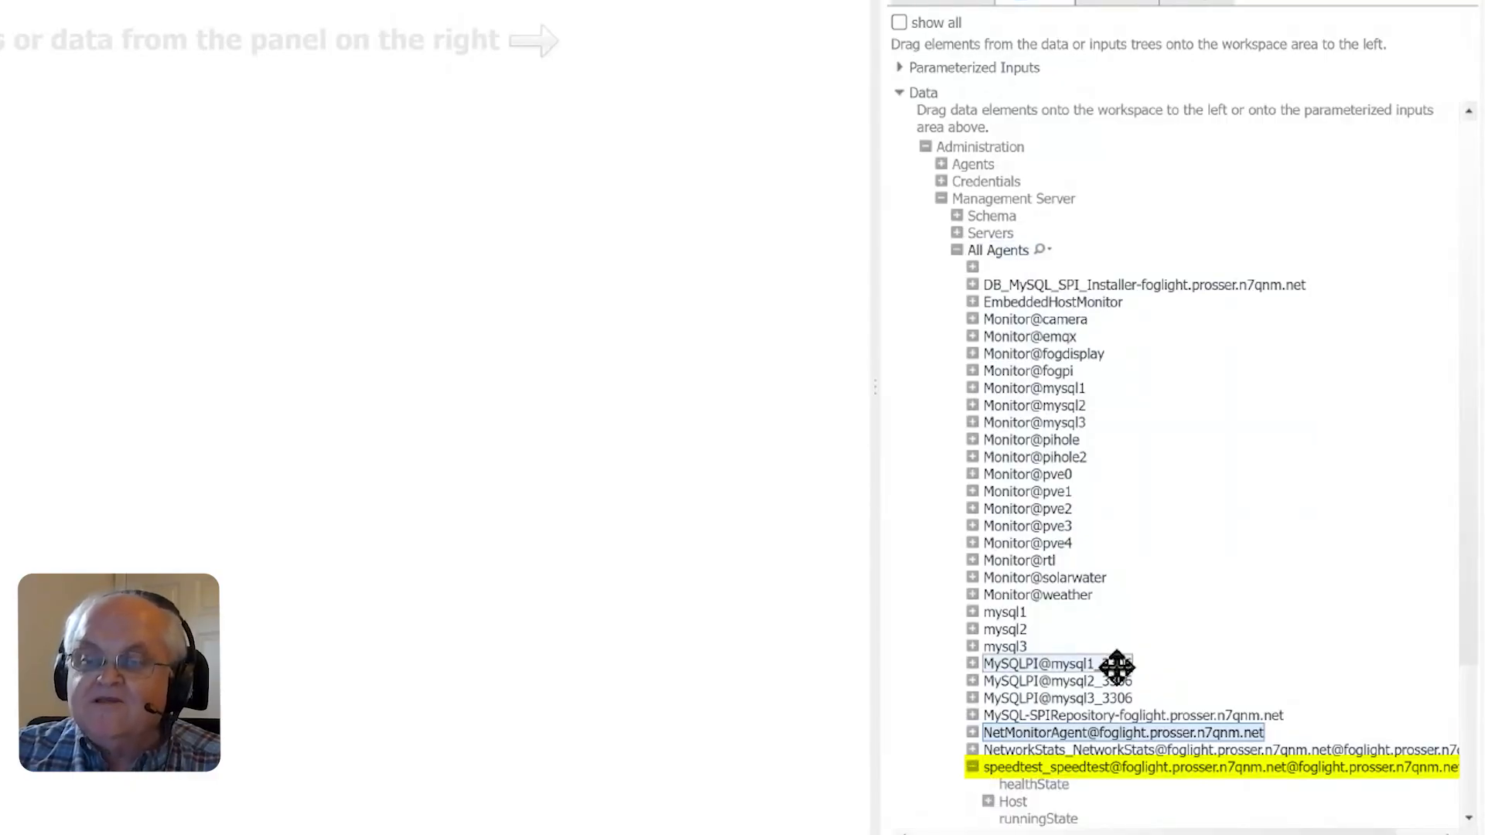
scroll(1116, 665, down, 3)
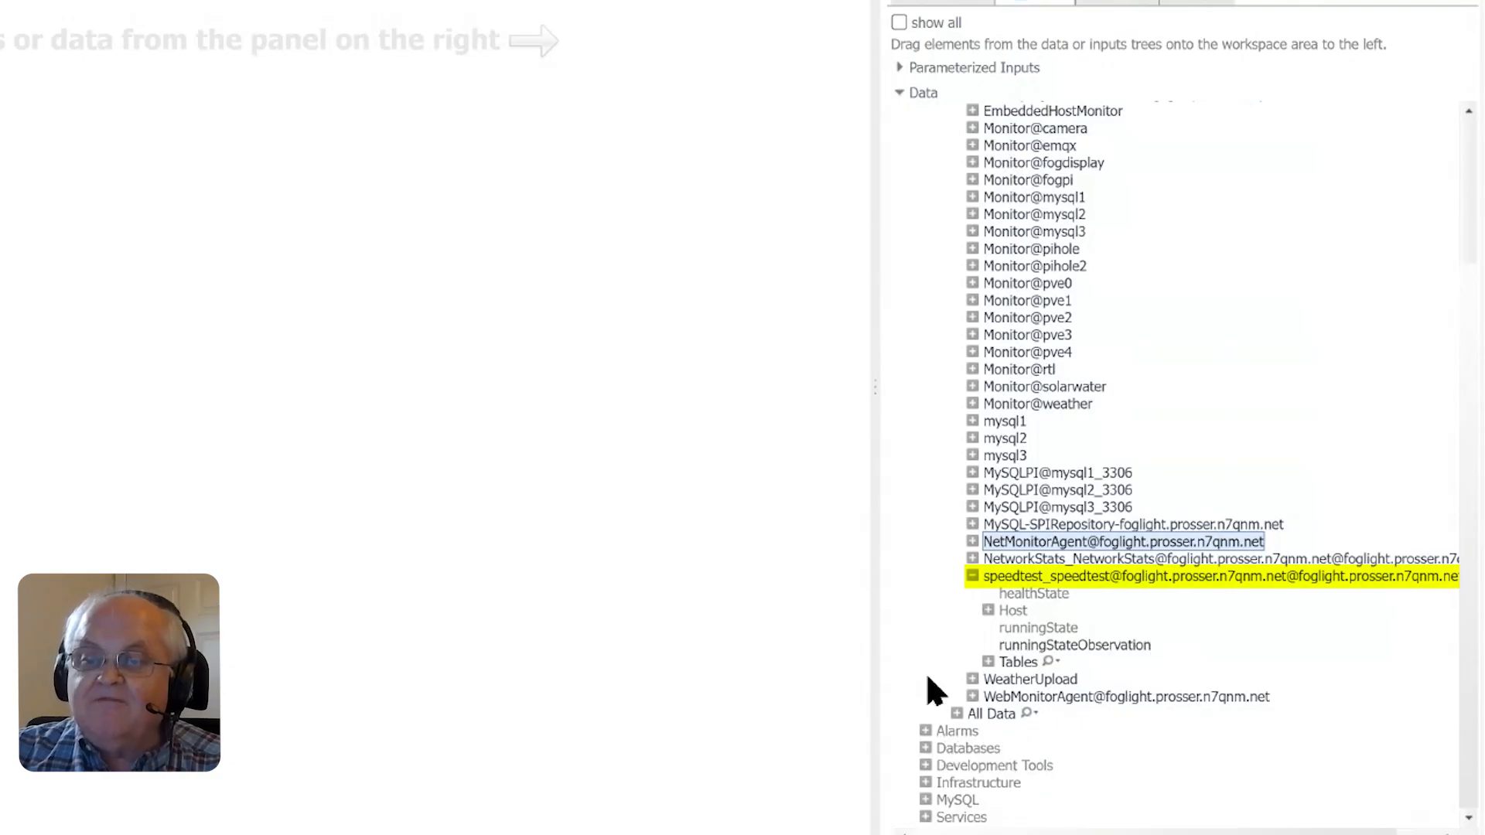
click(988, 662)
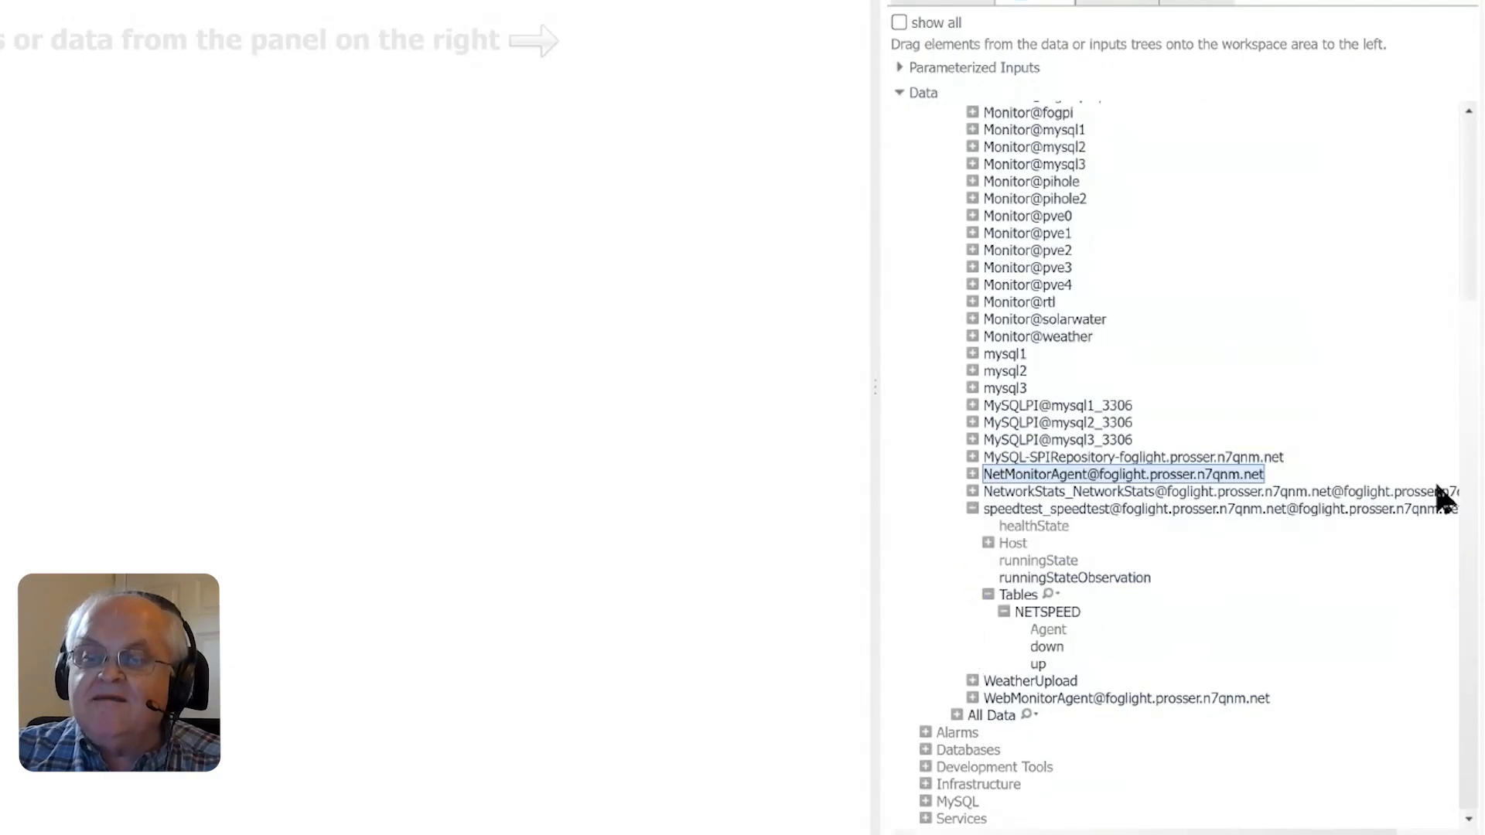
- Add the NETSPEED down metric to the dashboard as a line chart, and add the up metric to the same chart
click(1044, 647)
drag(1116, 632, 450, 512)
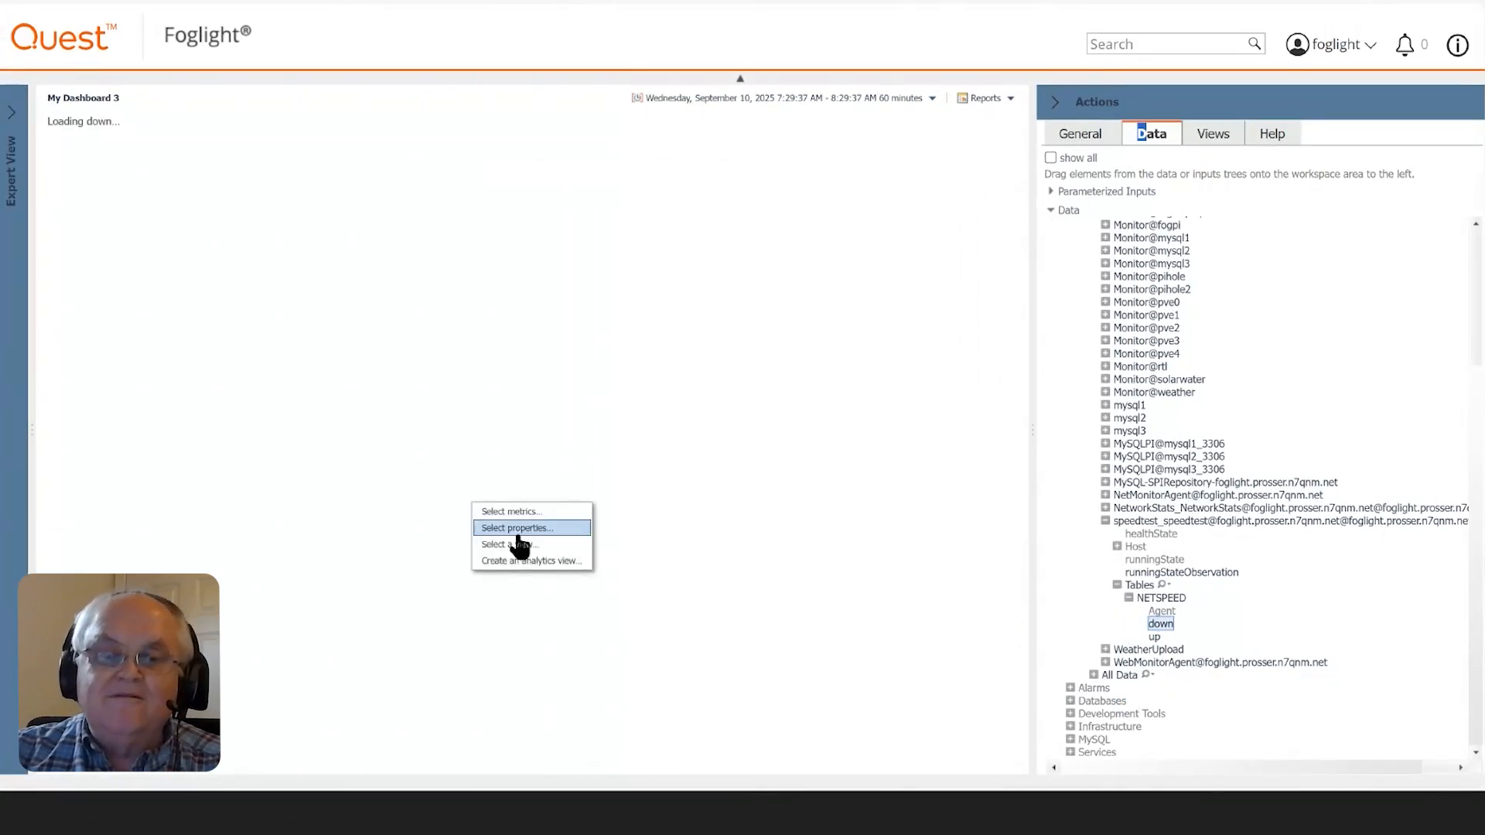
click(511, 511)
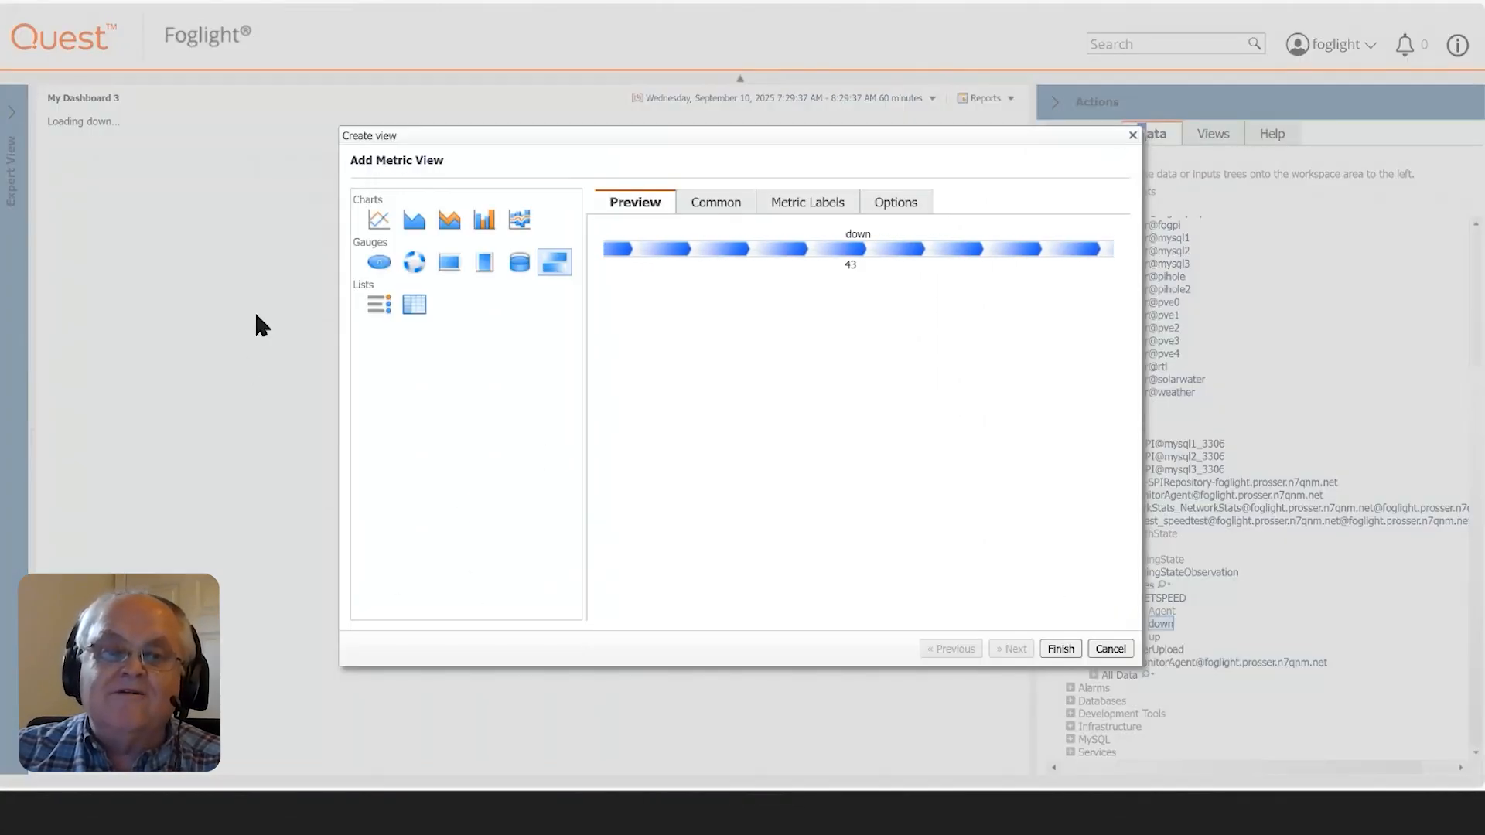
click(378, 221)
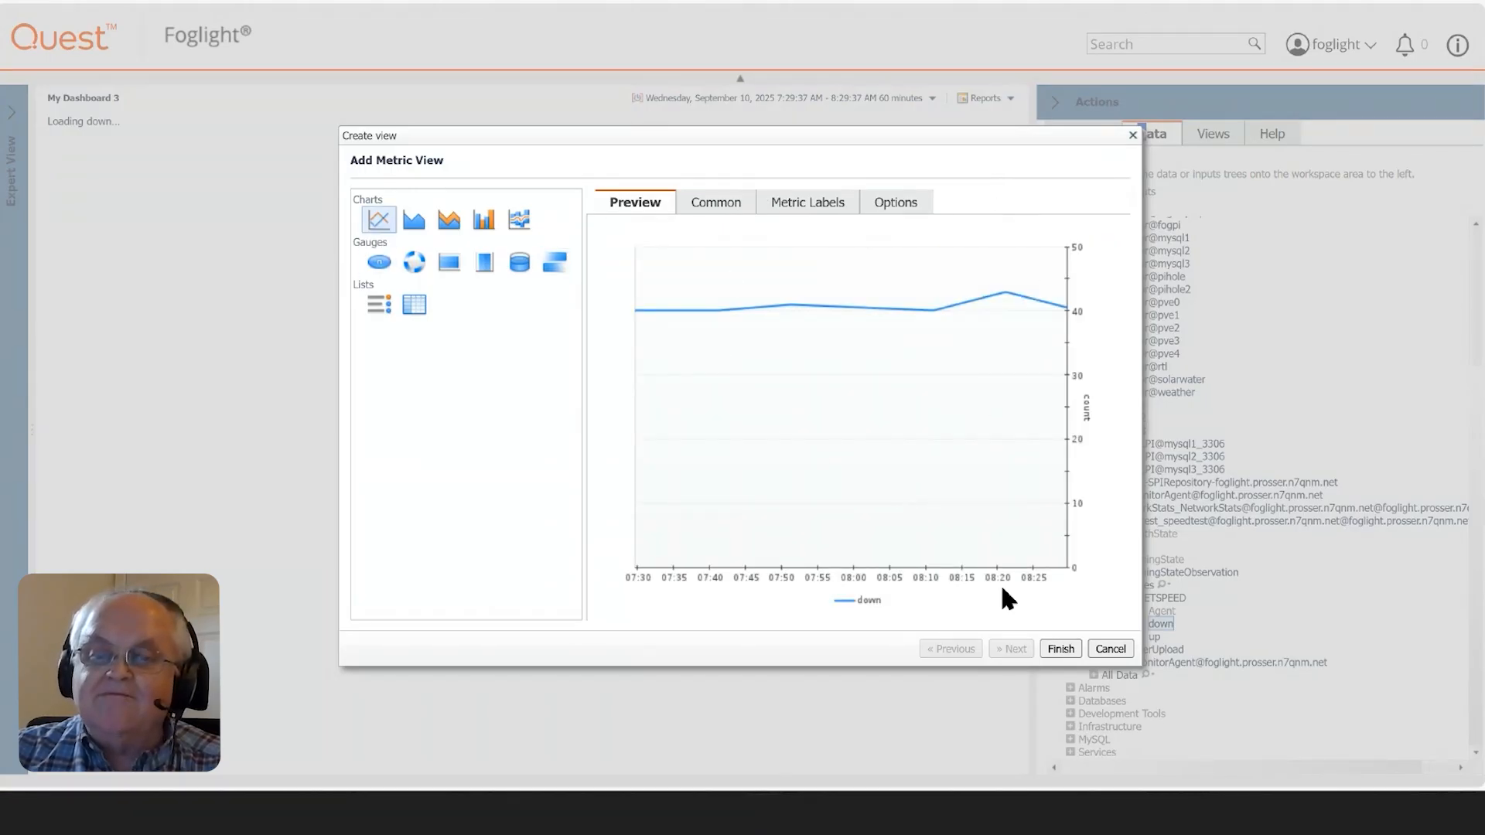
click(1062, 650)
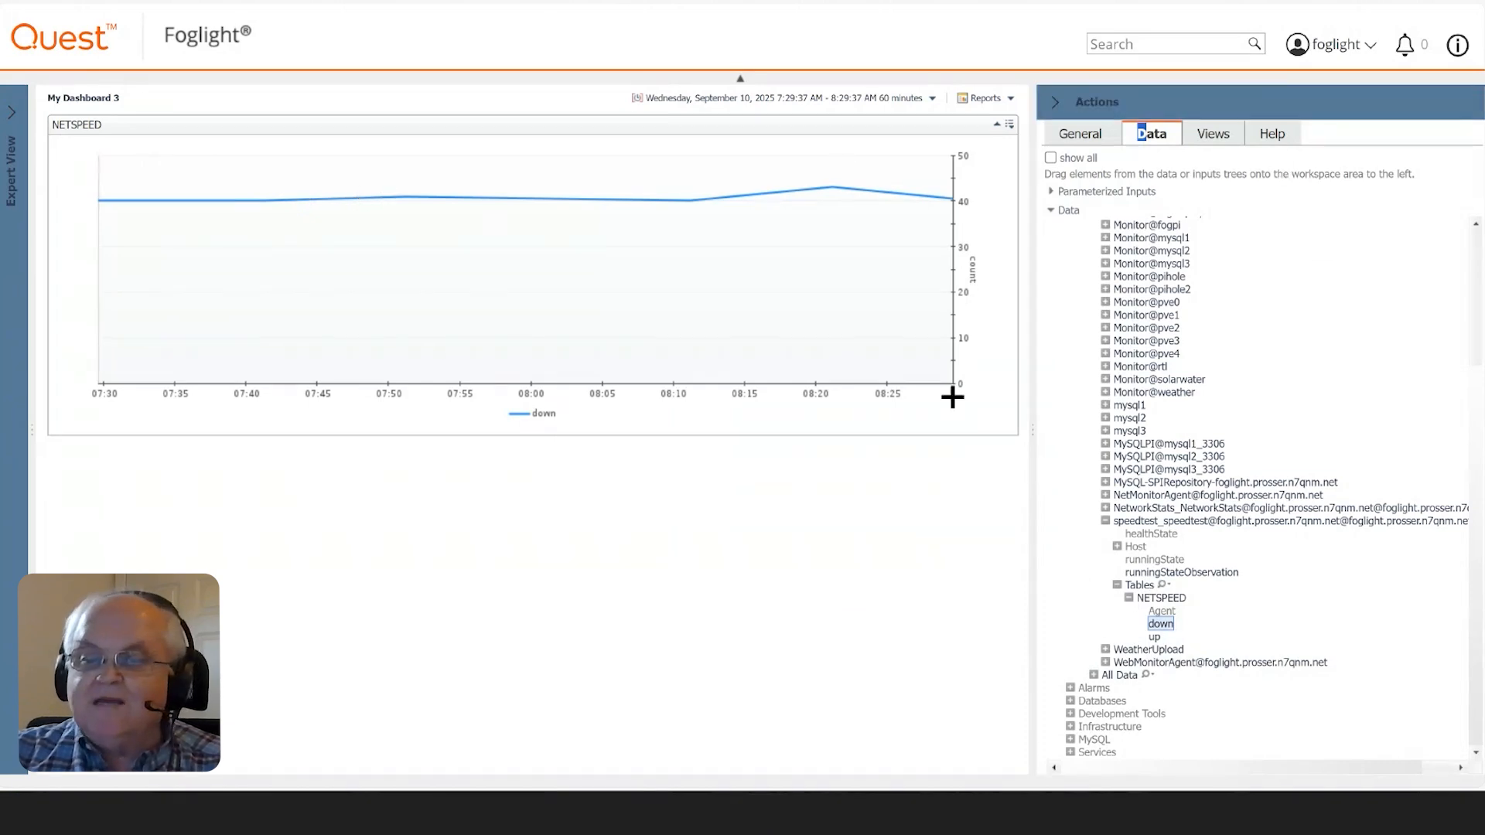
drag(1129, 650, 555, 291)
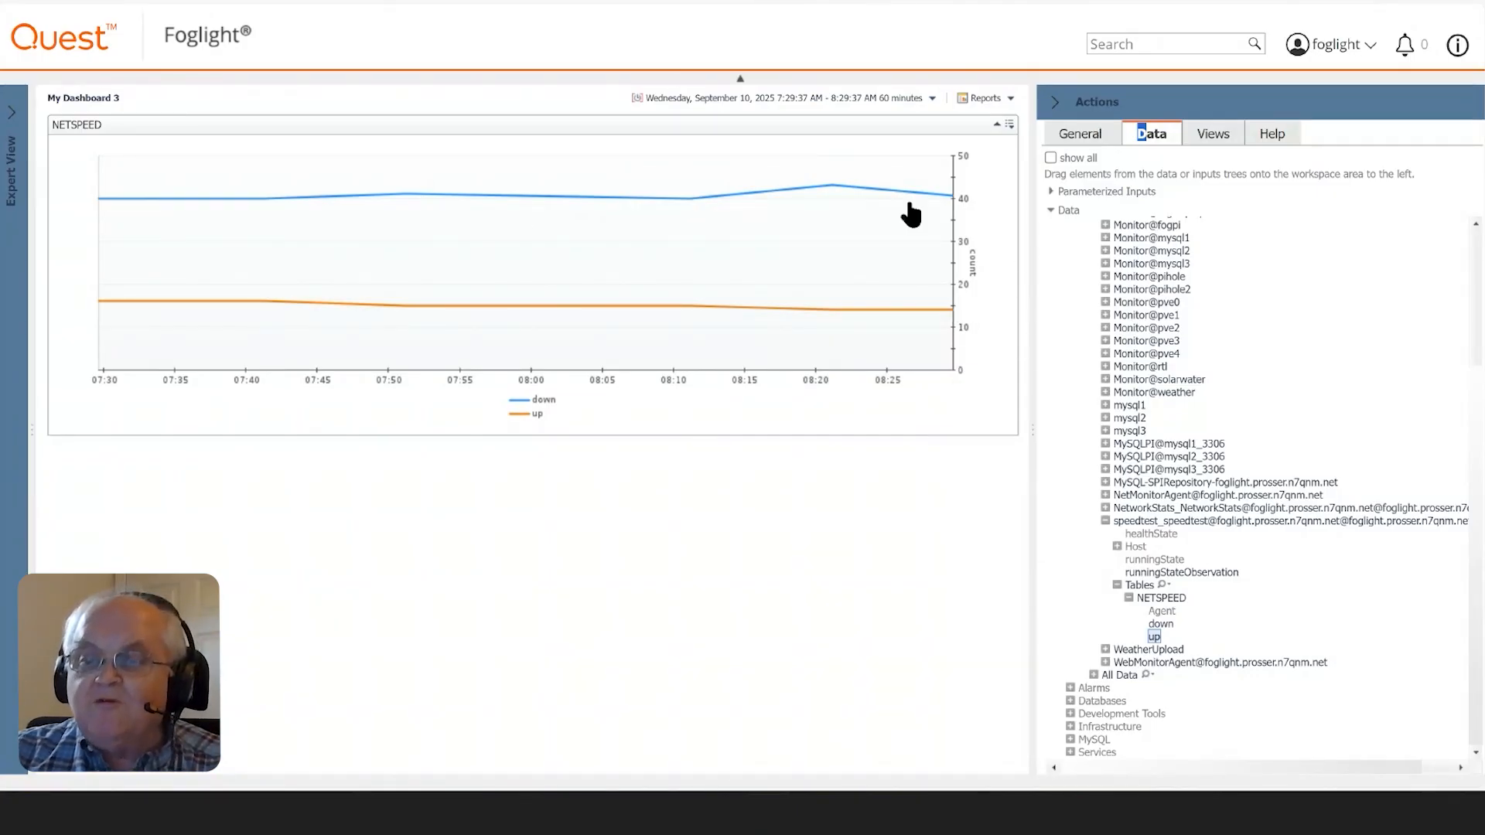
- Check the new dashboard's entry under My Dashboards, and collapse the Navigation and Actions panels to widen the chart
click(1091, 134)
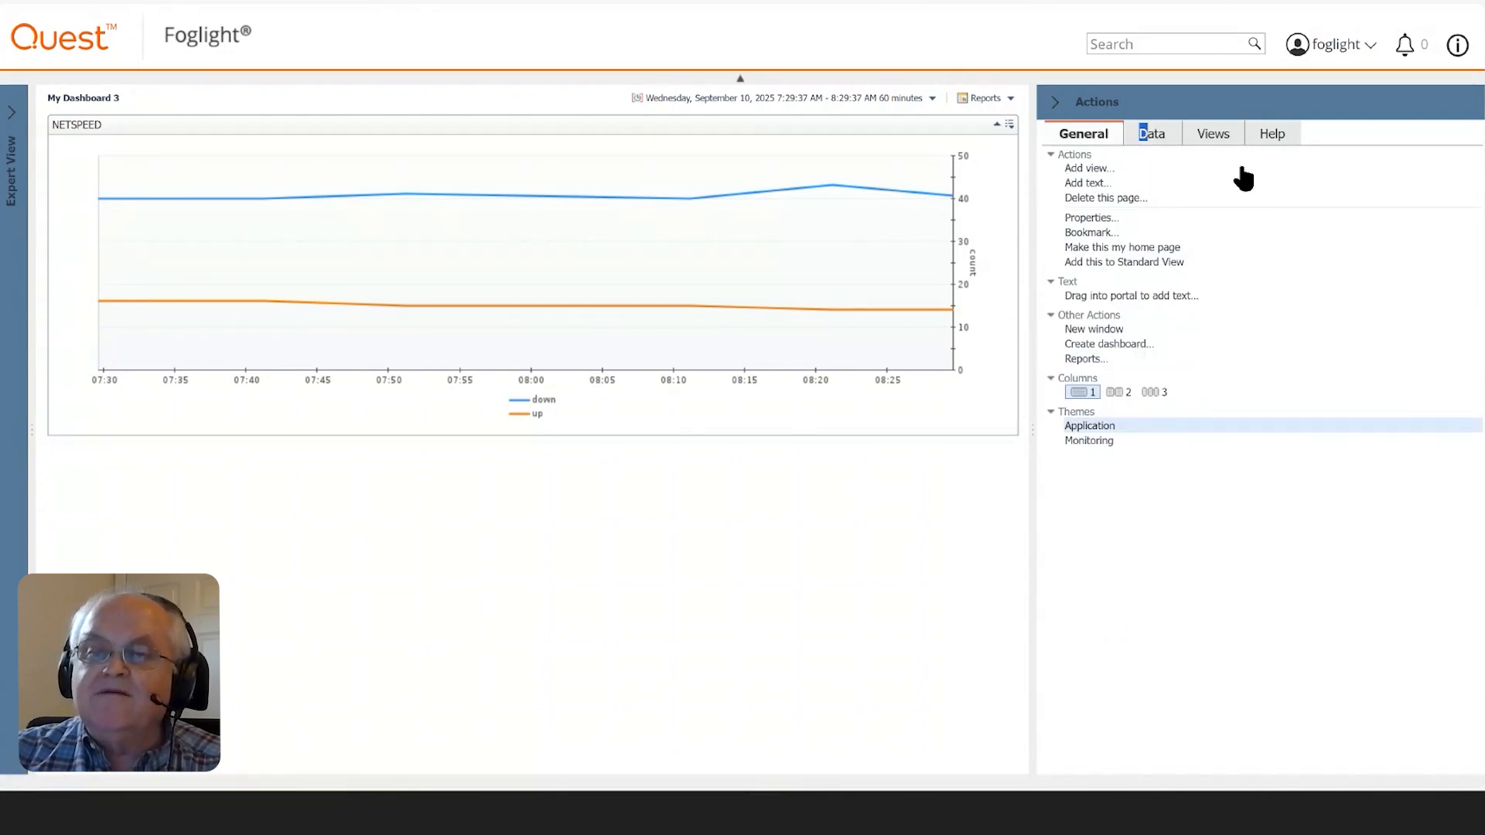
click(13, 116)
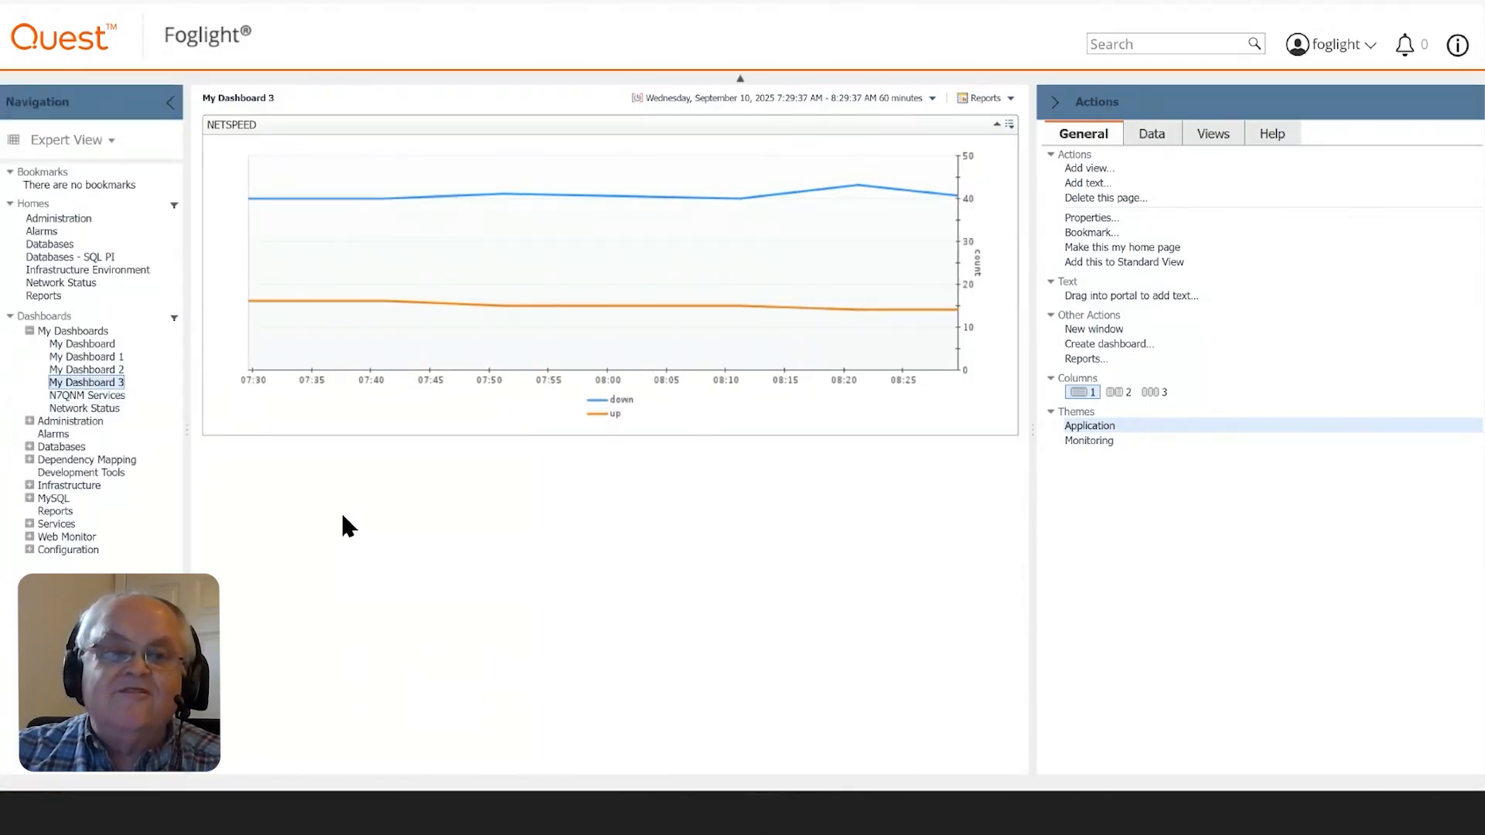
click(167, 102)
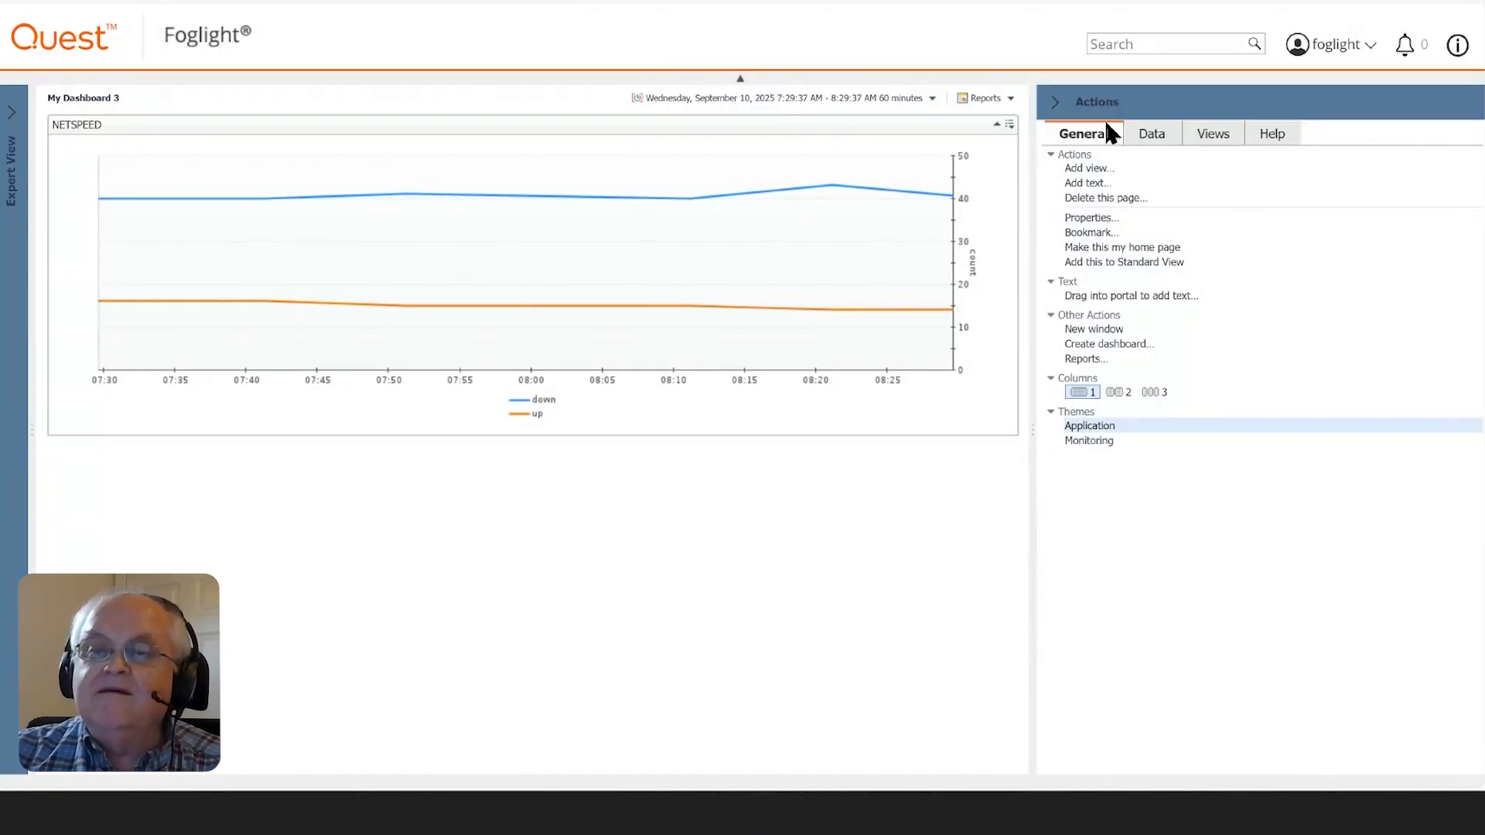
click(1058, 108)
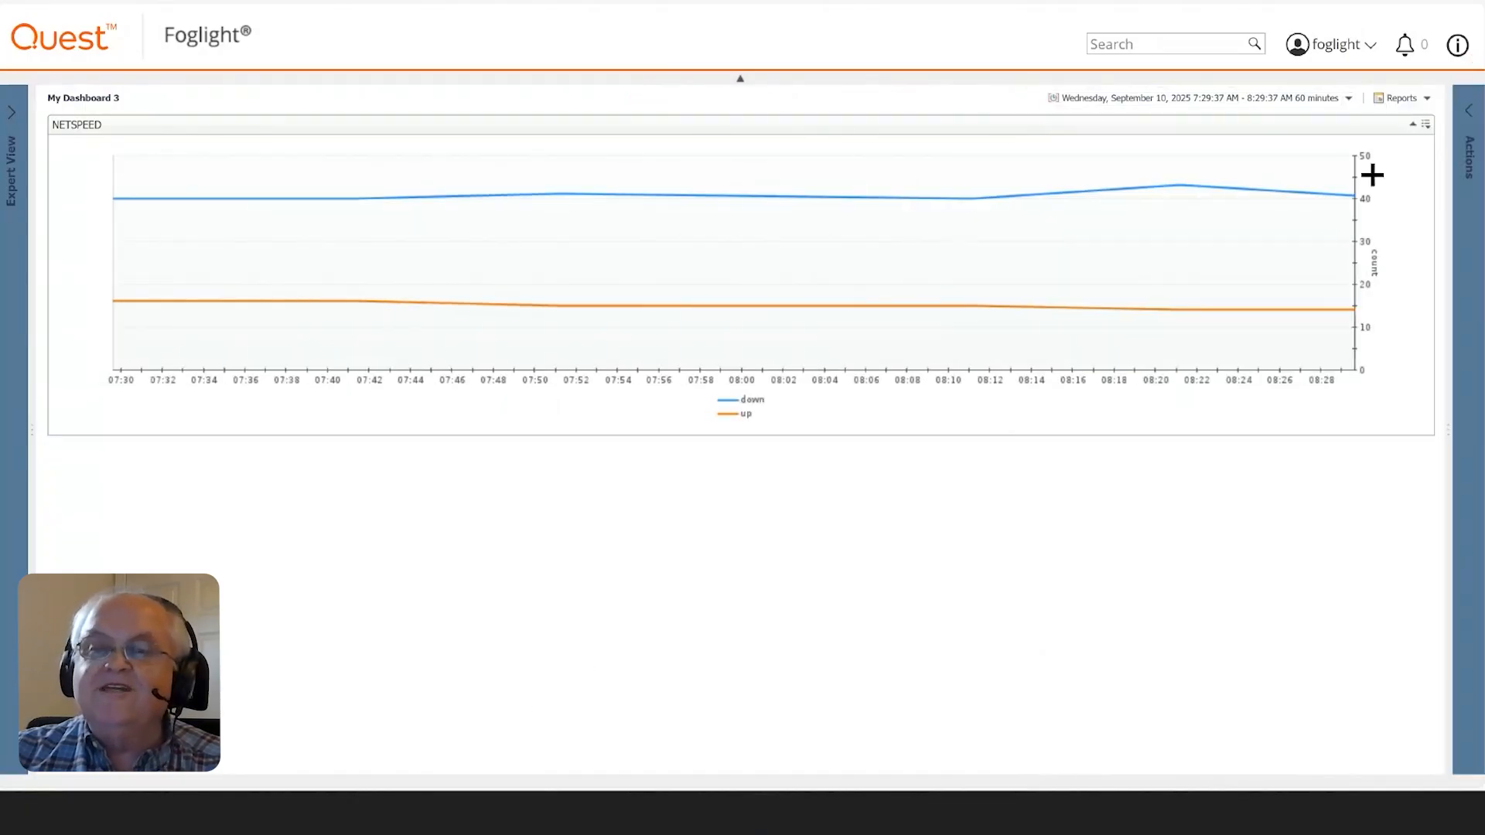
- Set the dashboard's time range to the last 24 hours and zoom the chart to about 19:20 through 21:55
click(1200, 105)
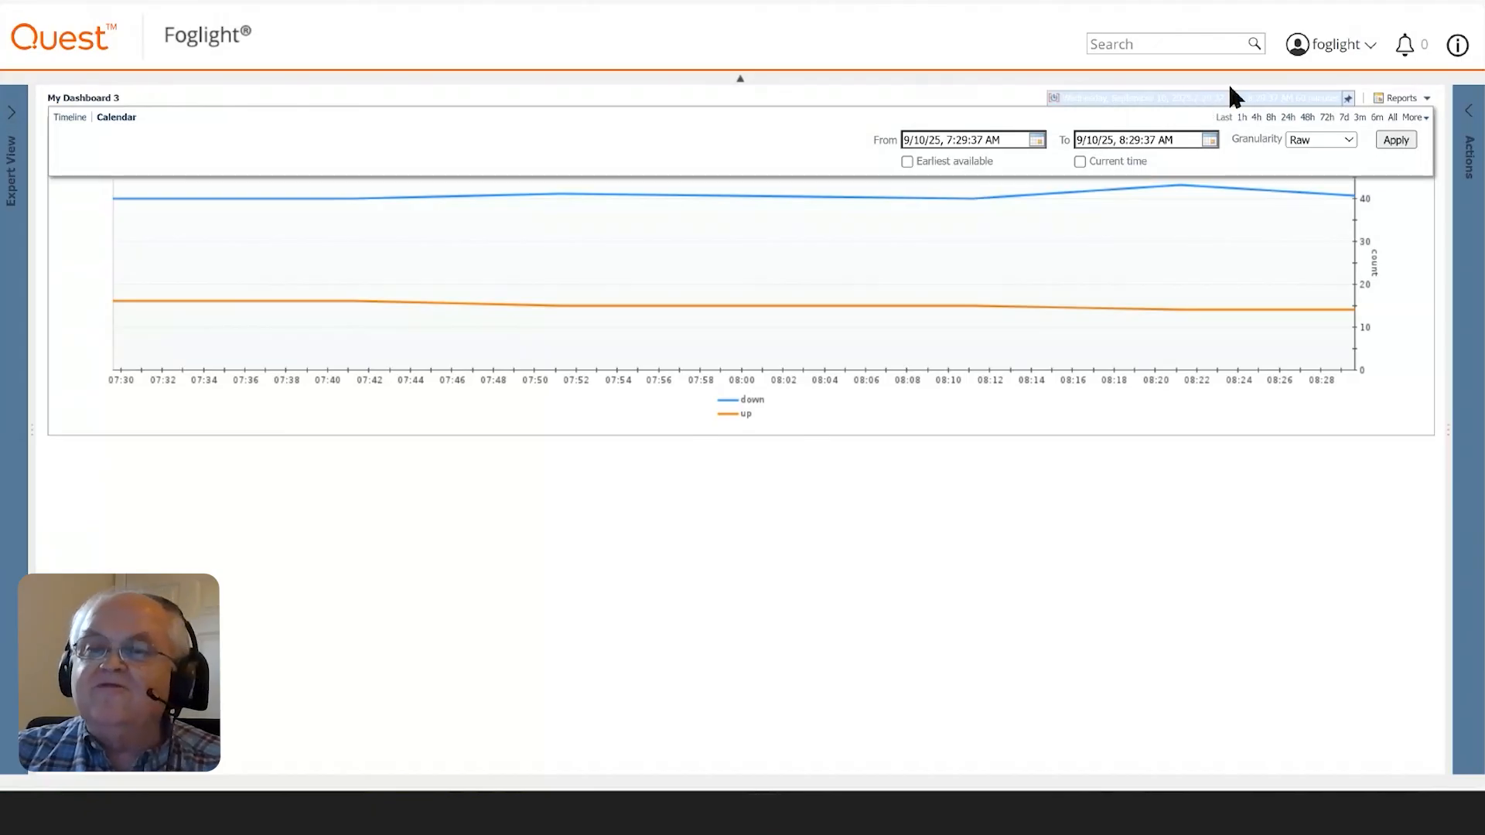
click(1289, 119)
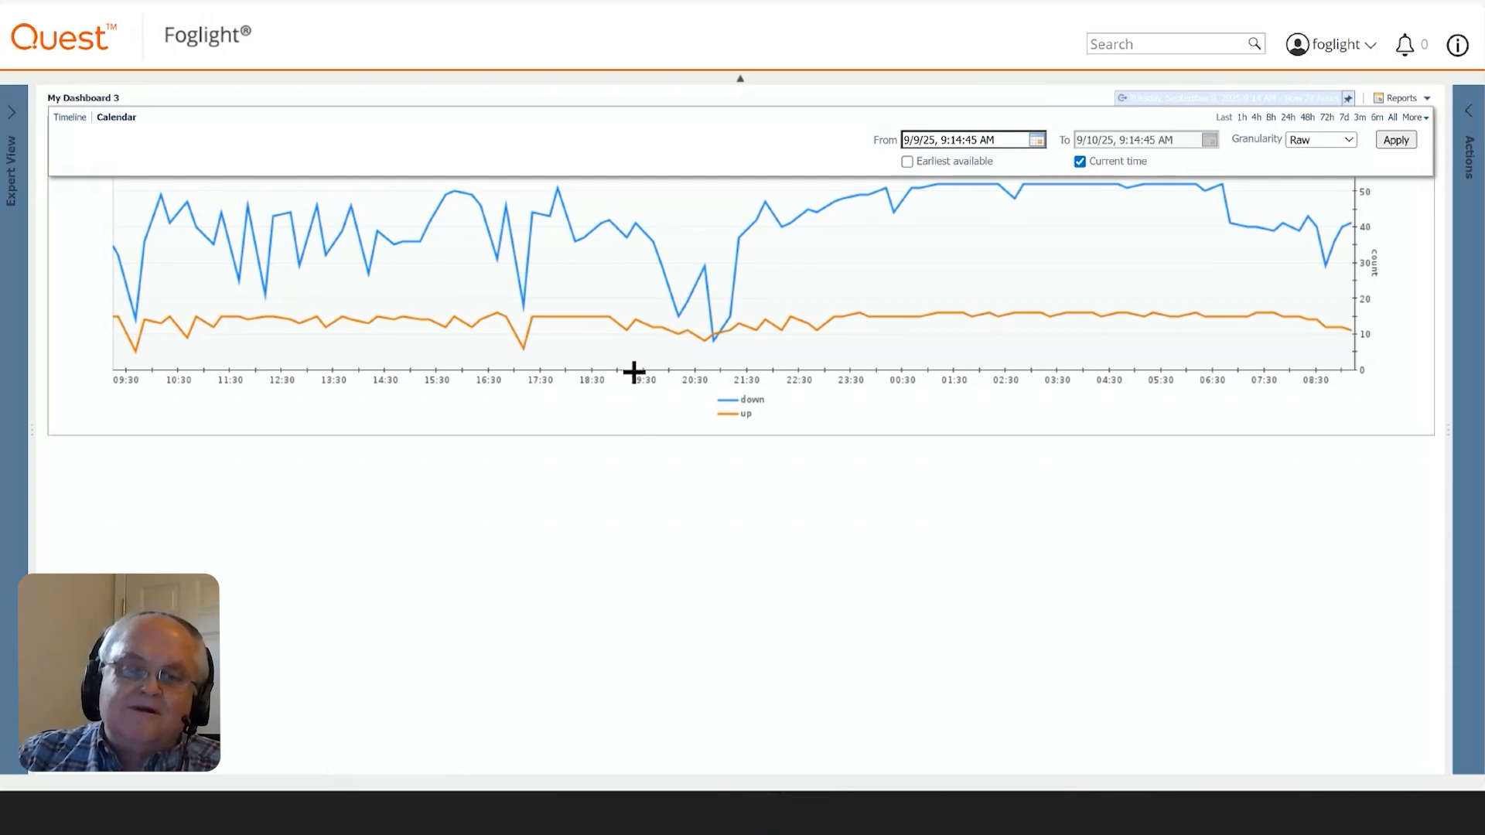
drag(633, 372, 774, 392)
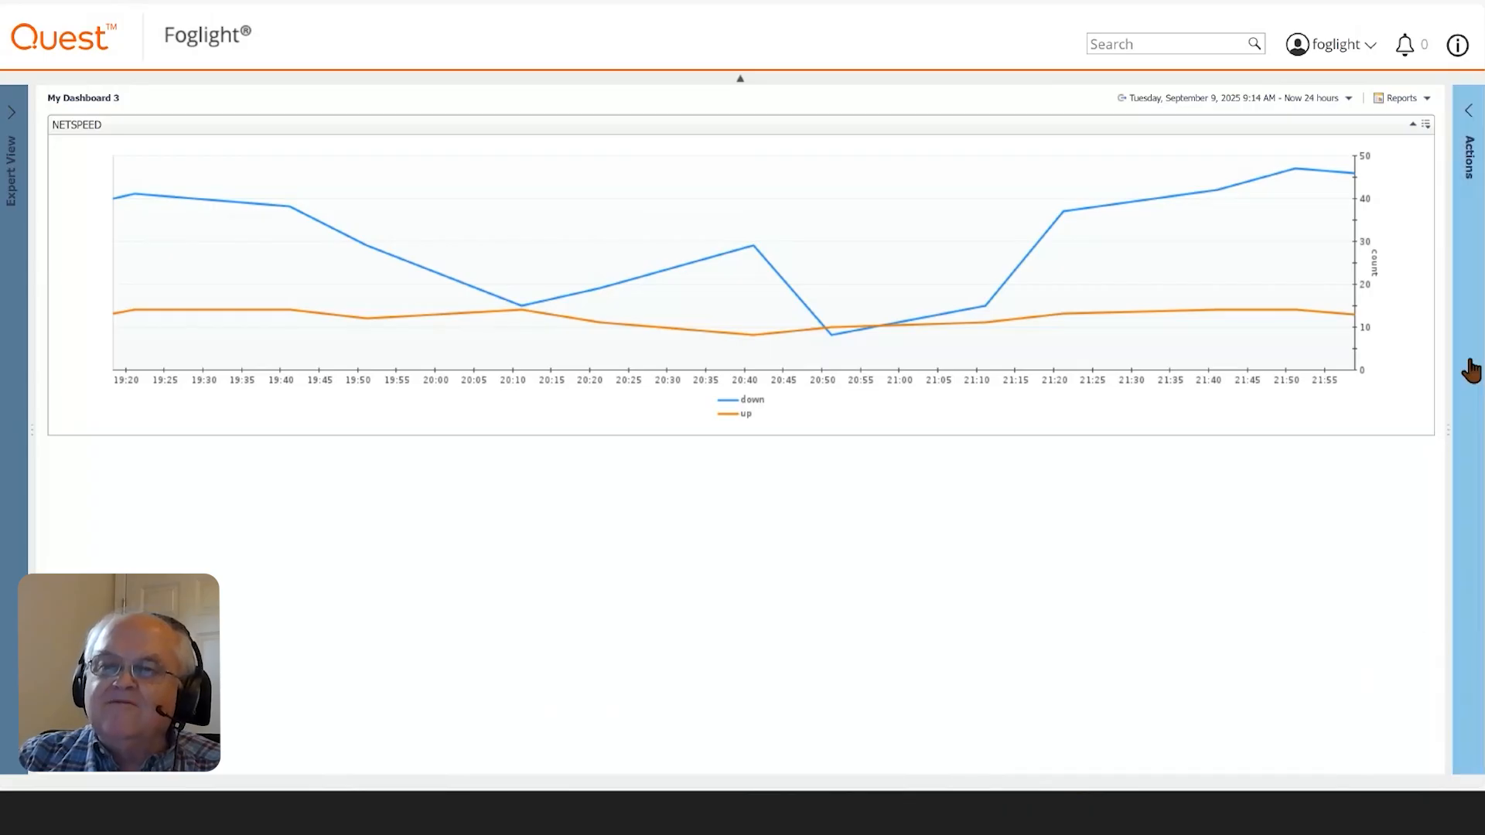
- Reopen the Actions panel and review its parameterized inputs, available view categories and general page actions
click(1466, 106)
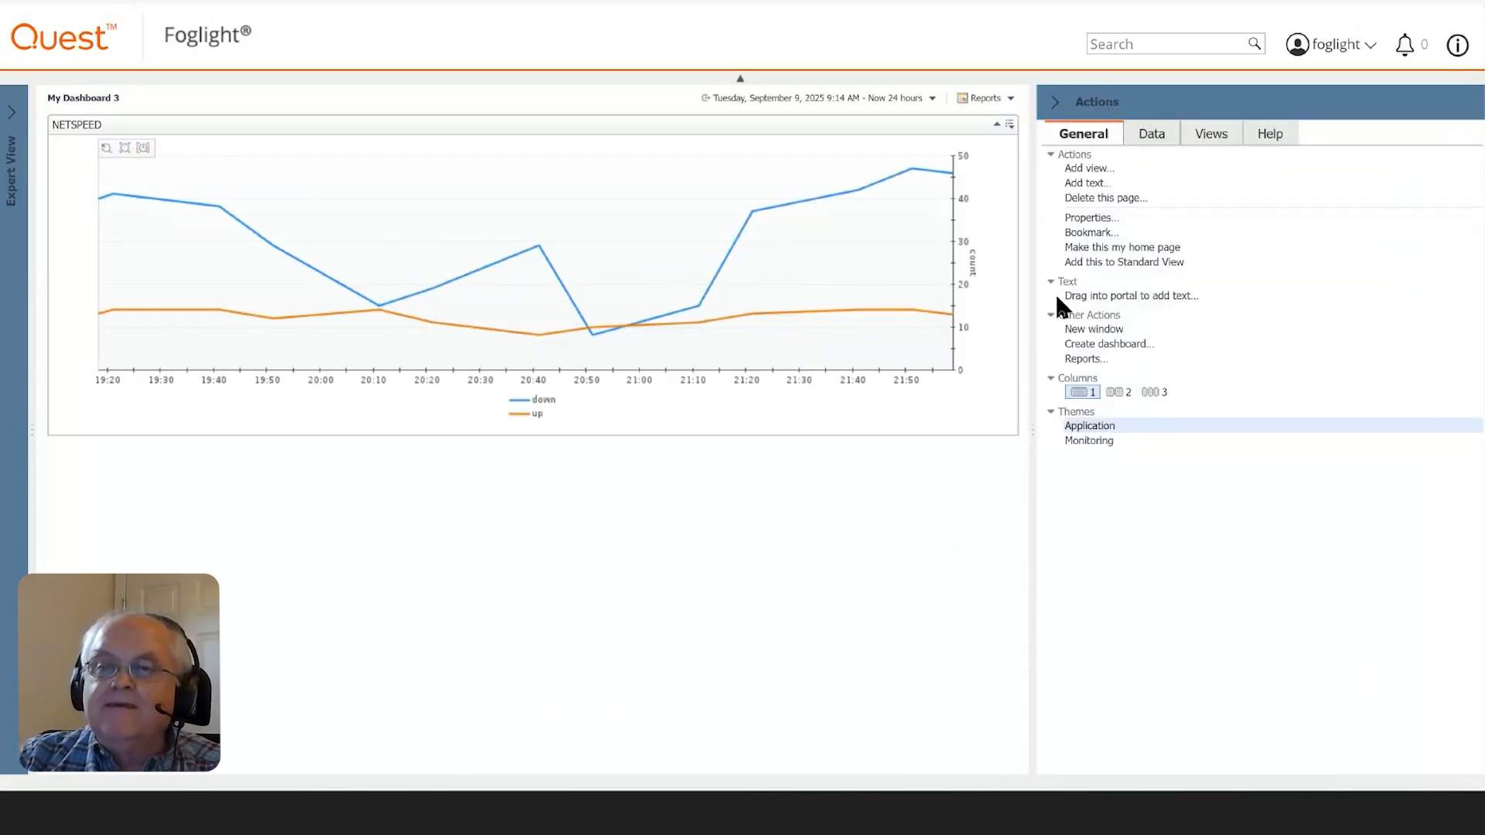
click(1152, 136)
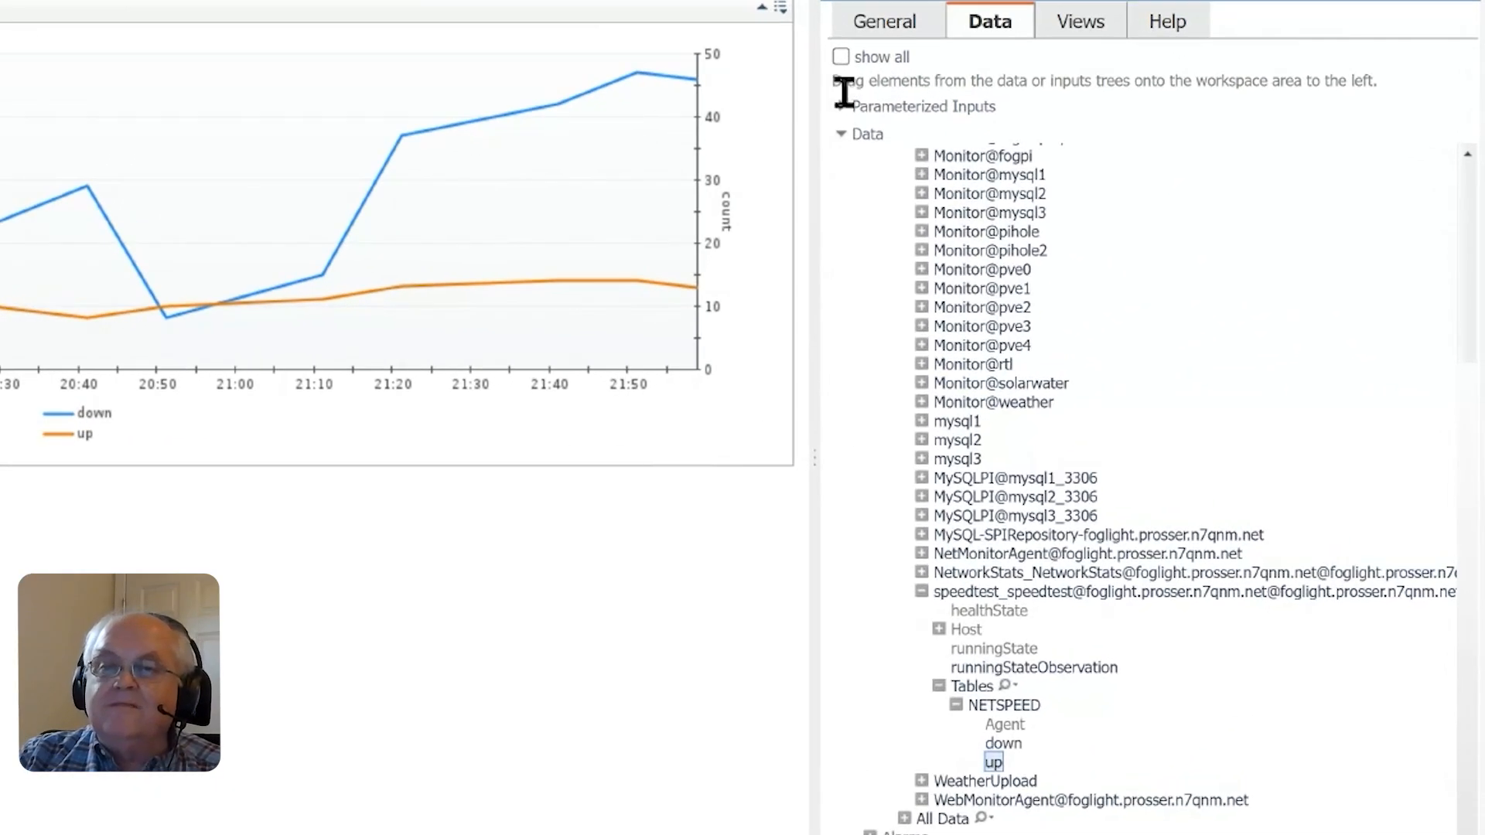
click(840, 109)
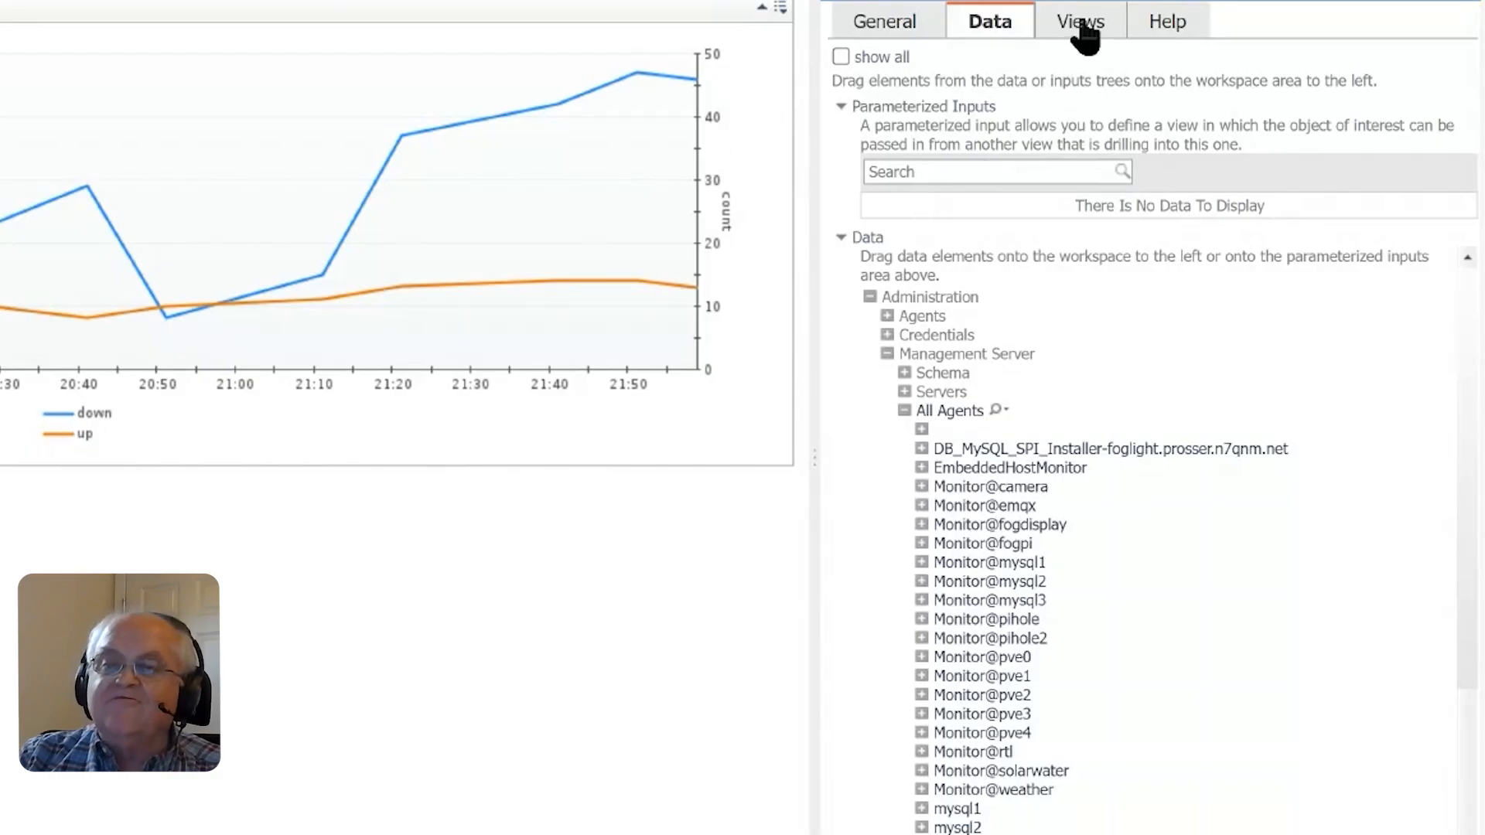
click(1083, 27)
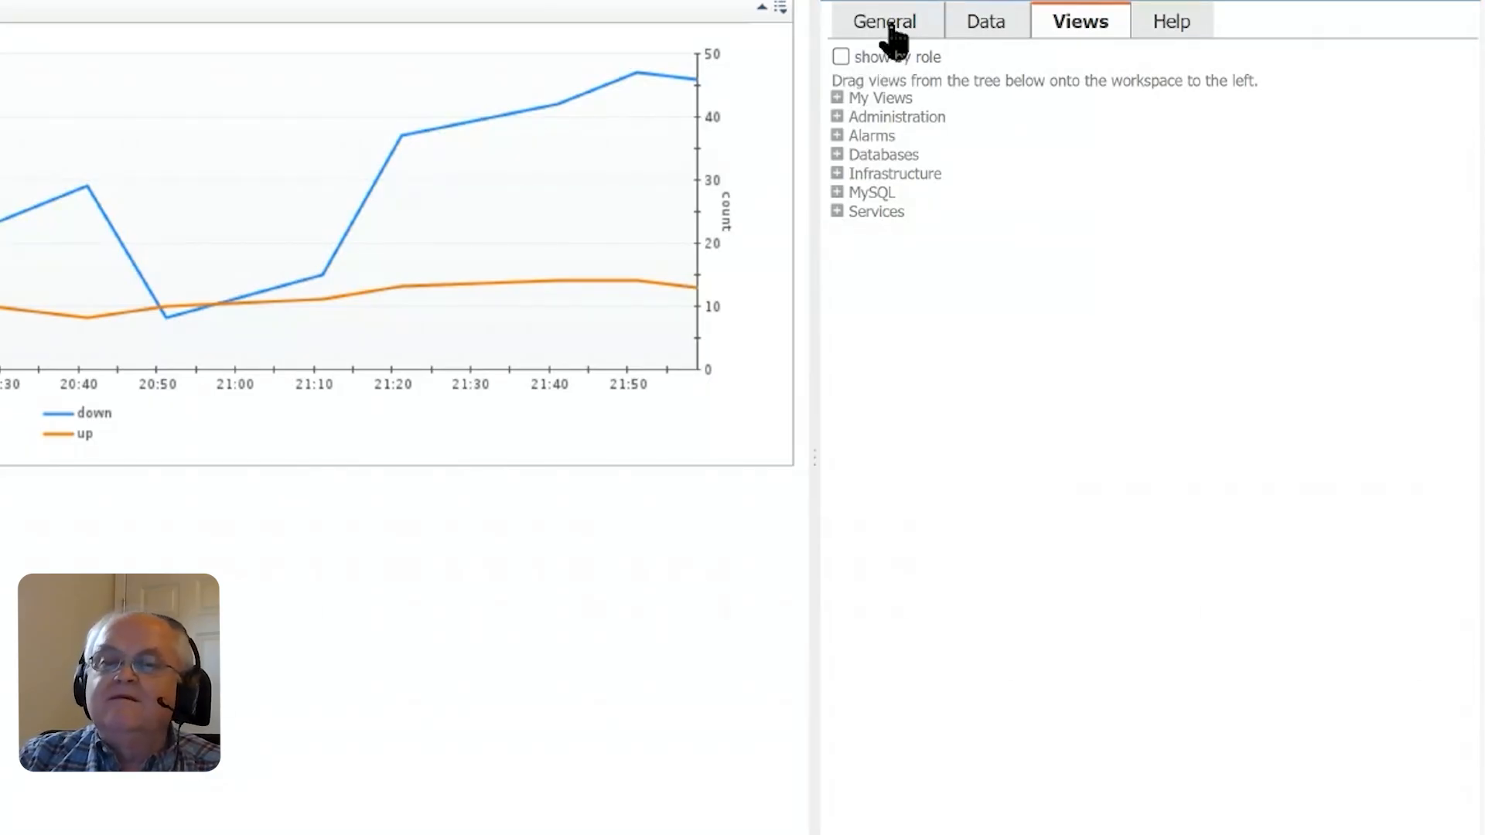
click(884, 27)
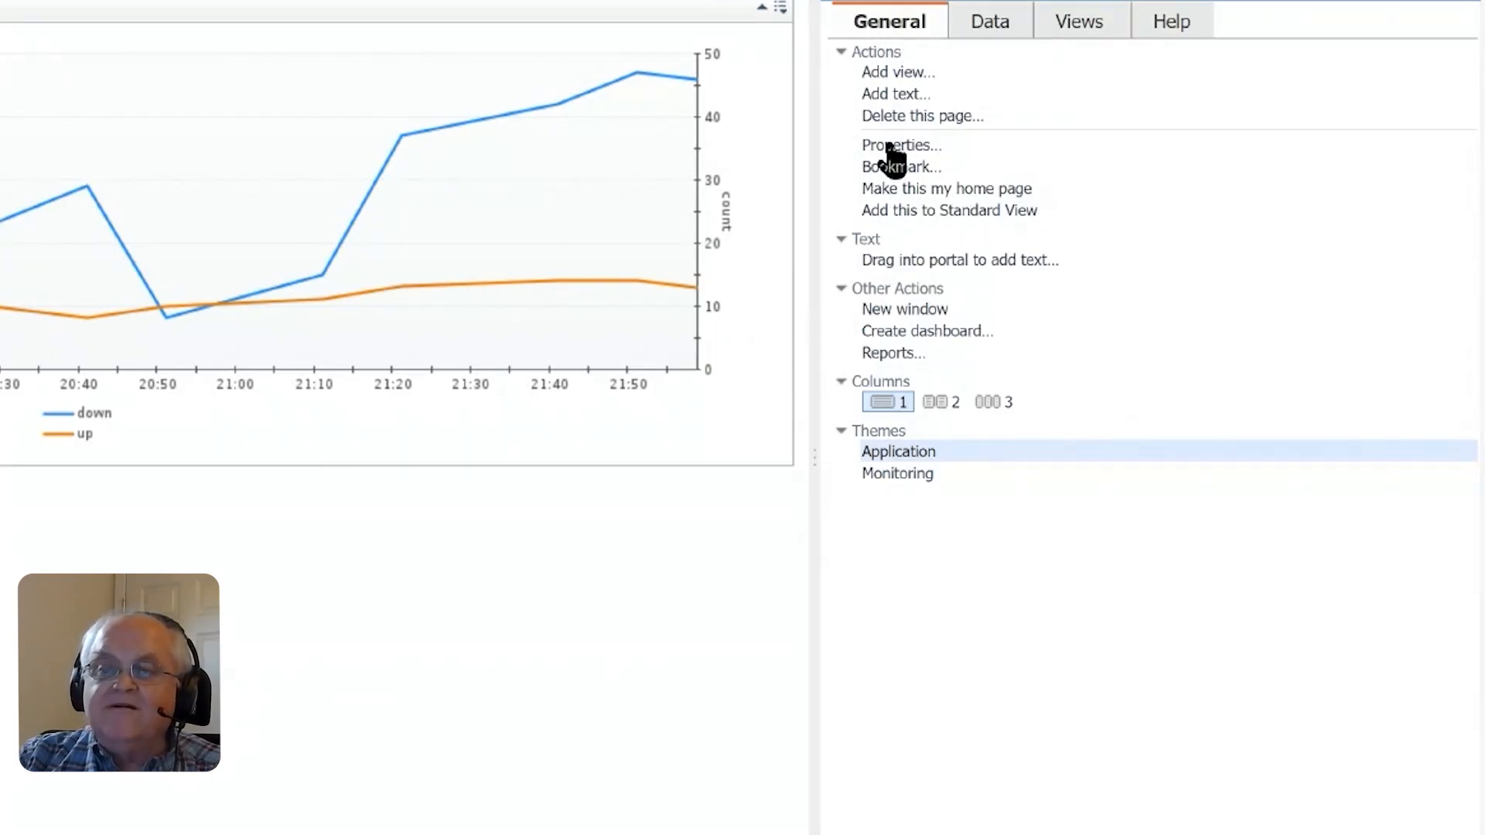
- Review the dashboard's basic properties, including name, refresh rate, roles and sharing, and accept them as they are
click(893, 165)
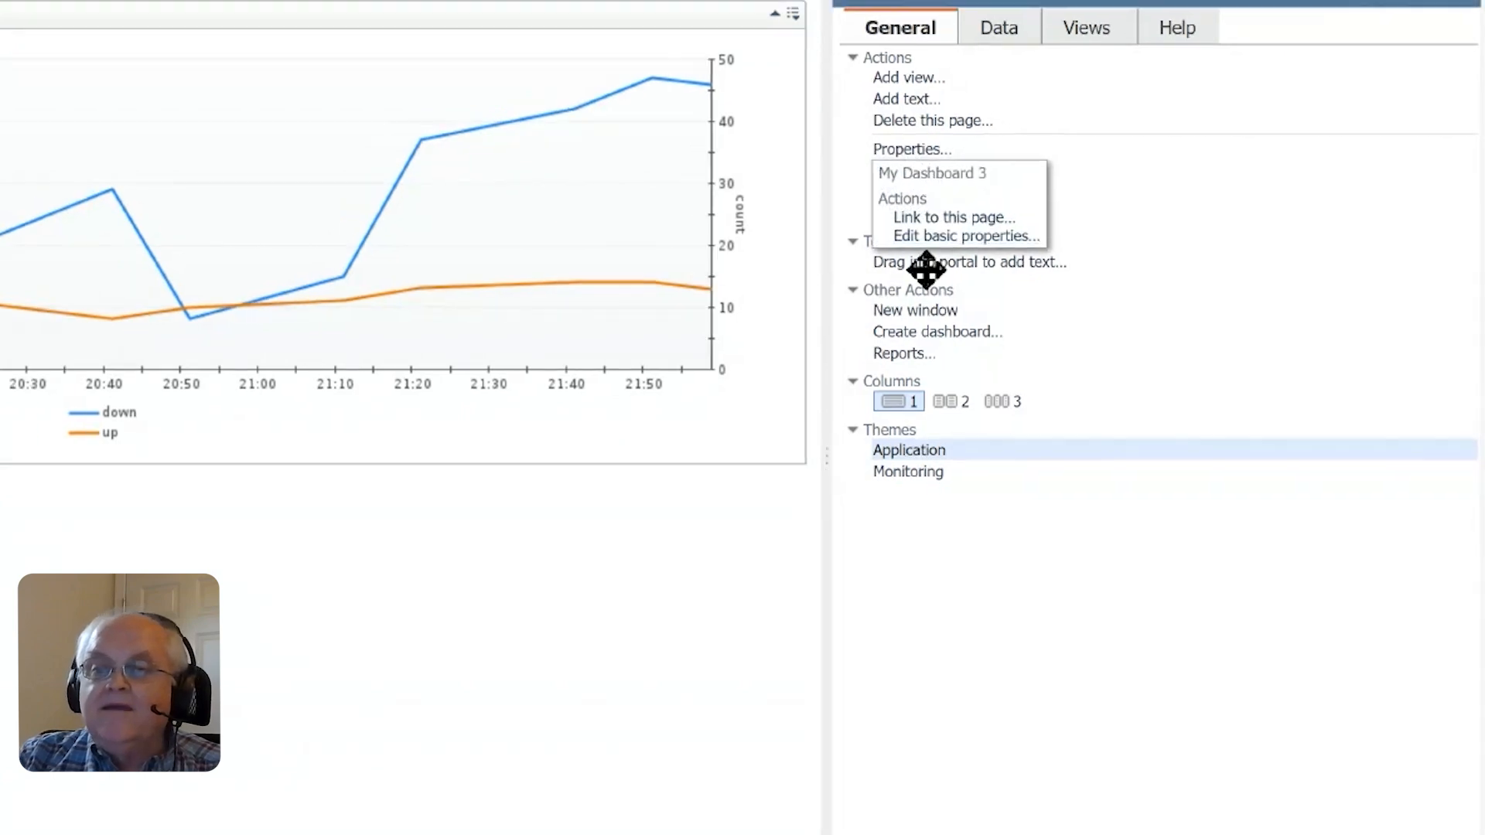
click(928, 232)
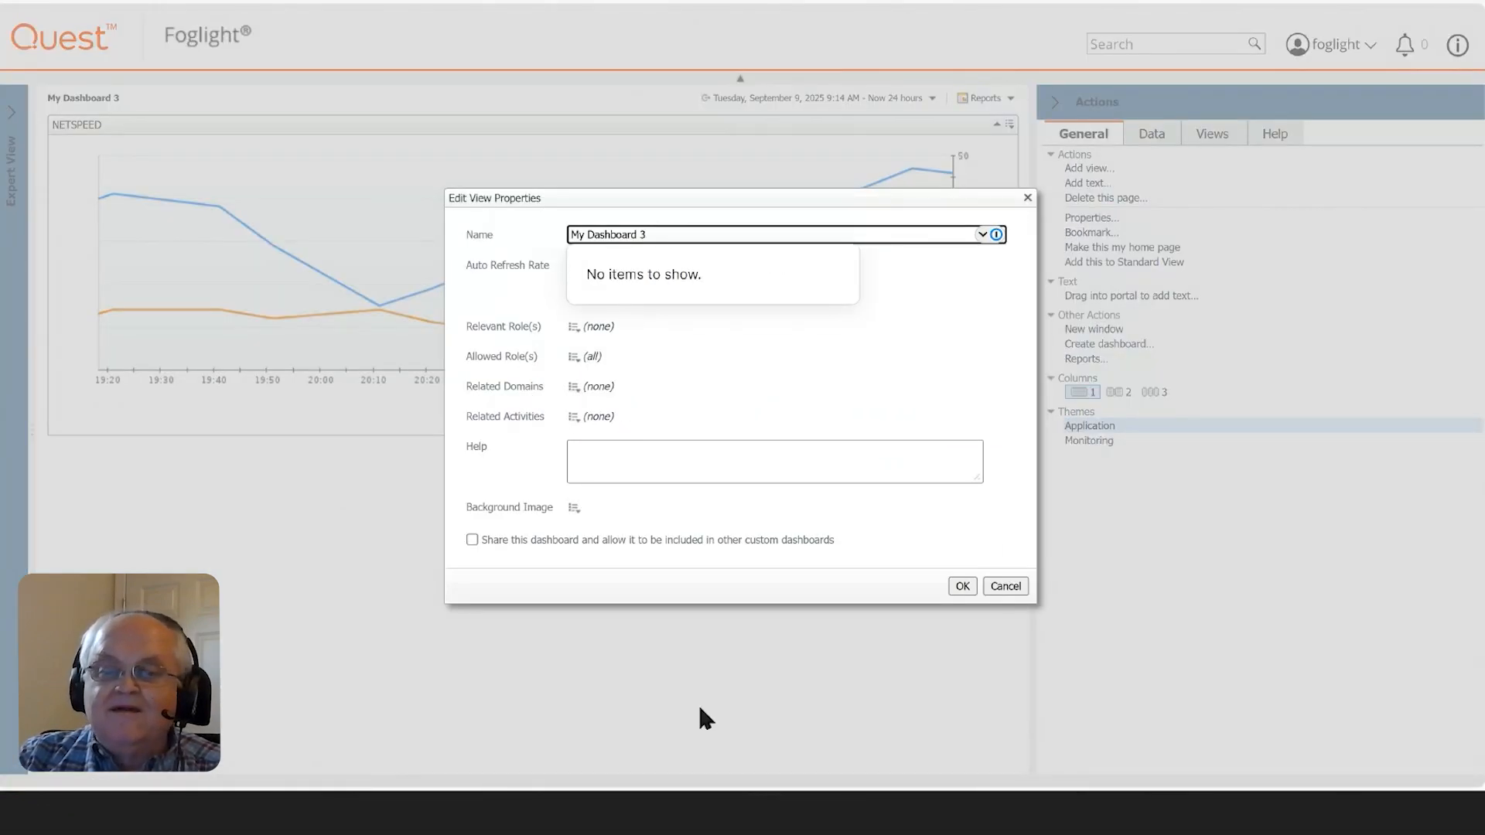
click(962, 588)
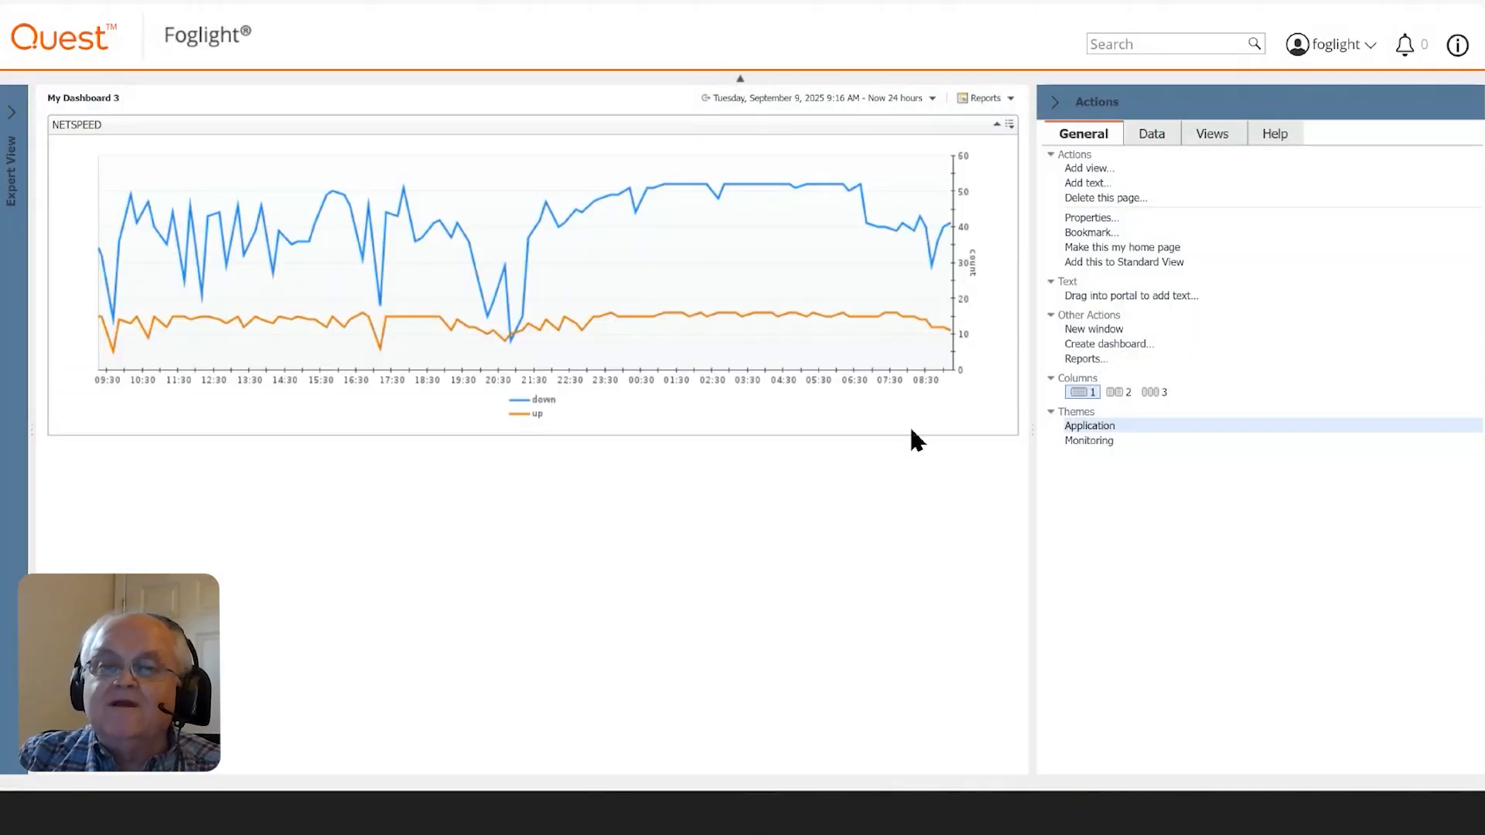
- Examine the NETSPEED chart's display types, metrics and chart options in its properties, and close them without applying changes
click(1009, 126)
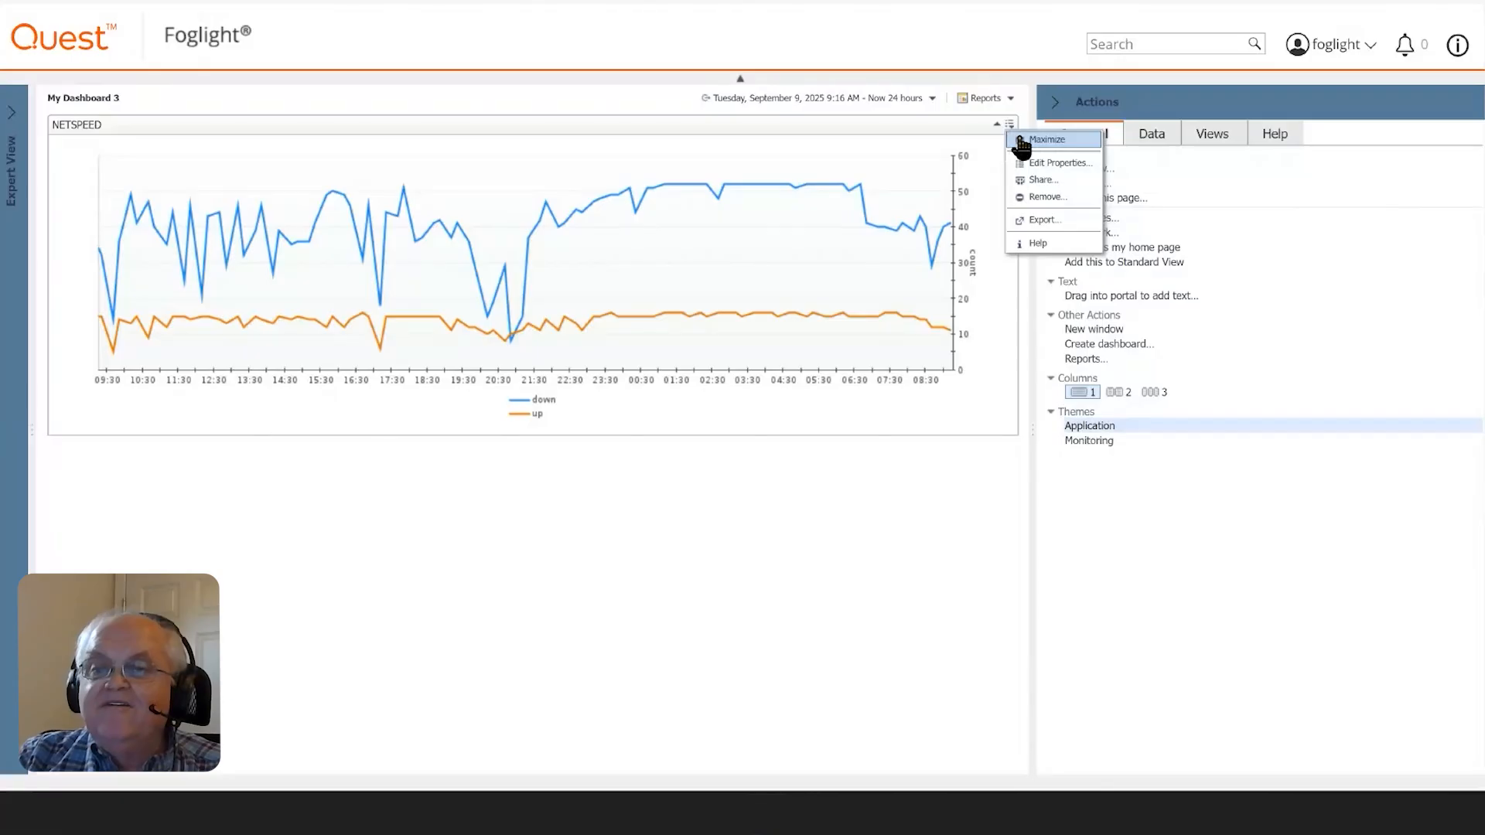
click(1039, 164)
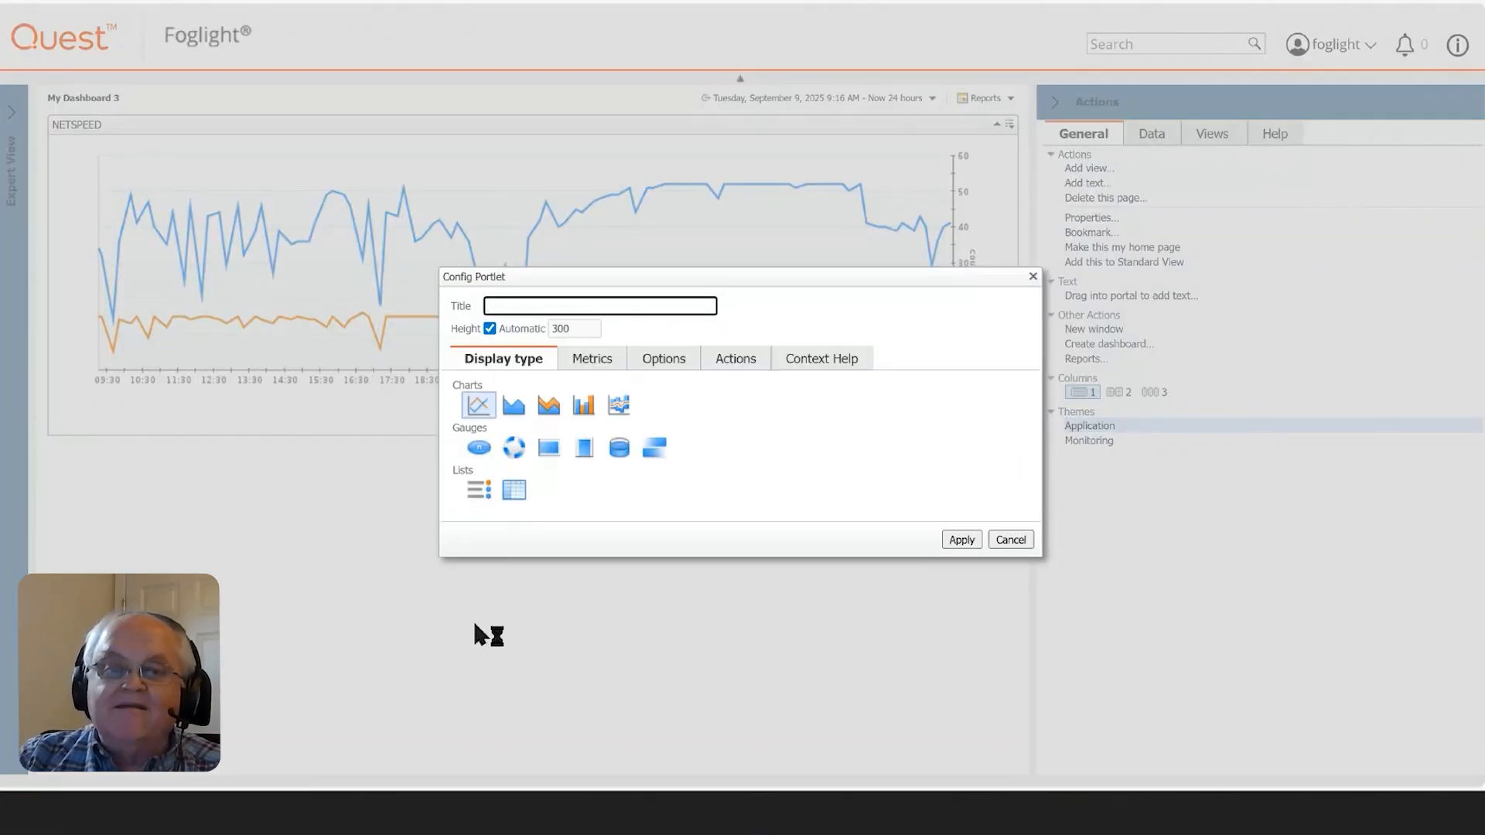
click(604, 364)
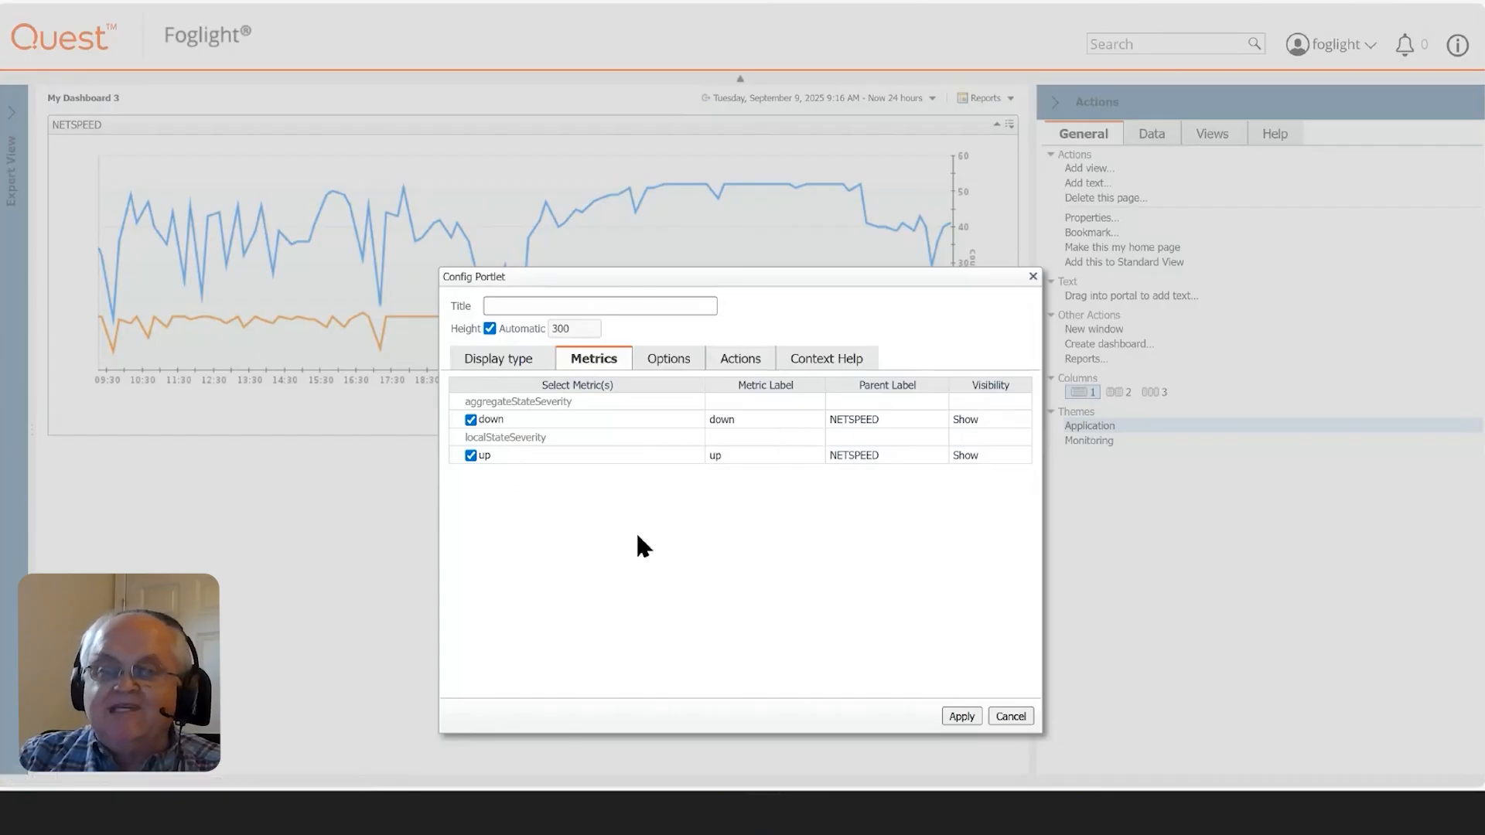
click(680, 363)
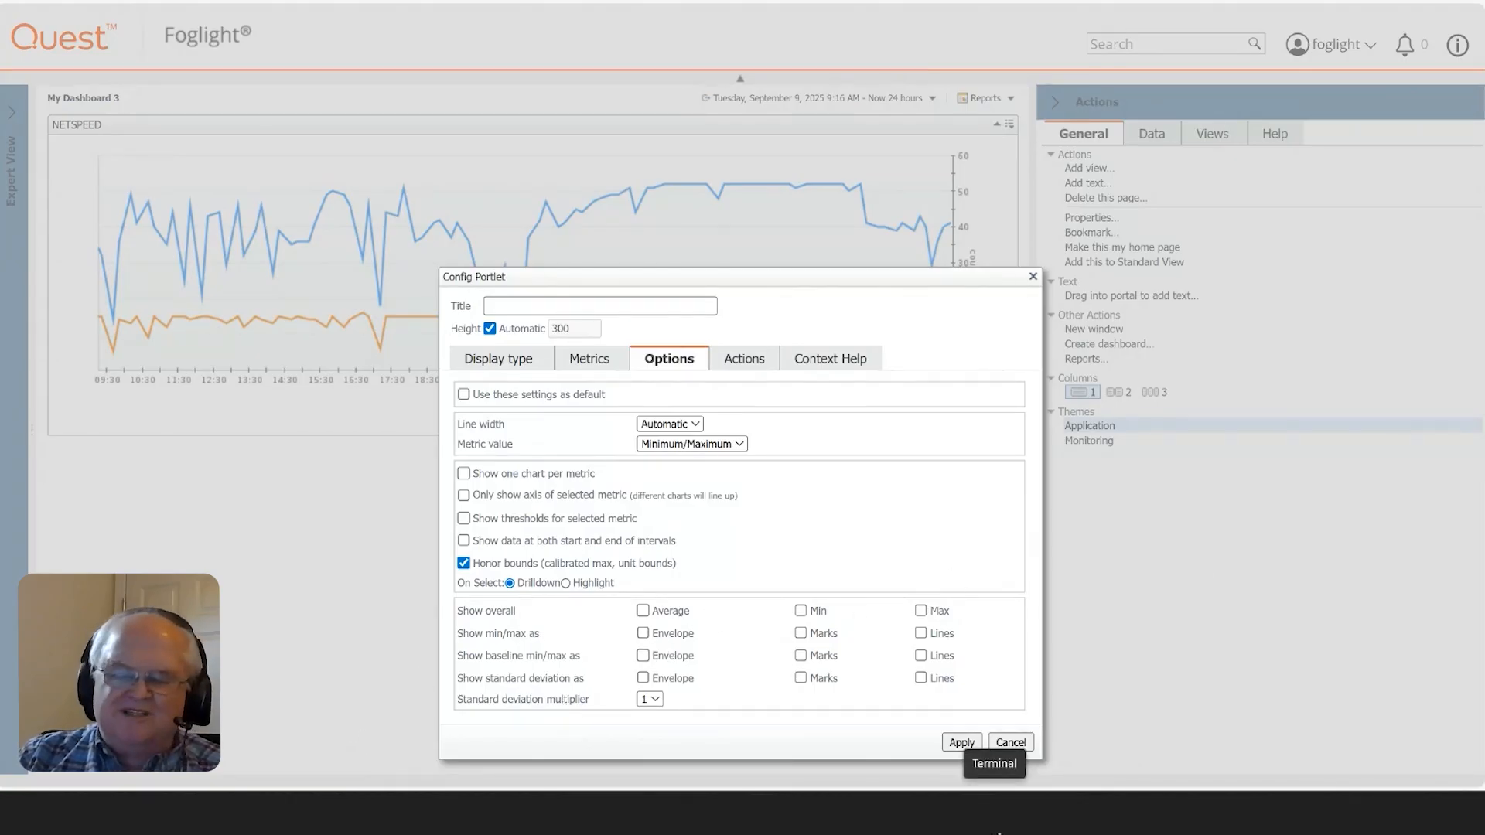
click(1013, 744)
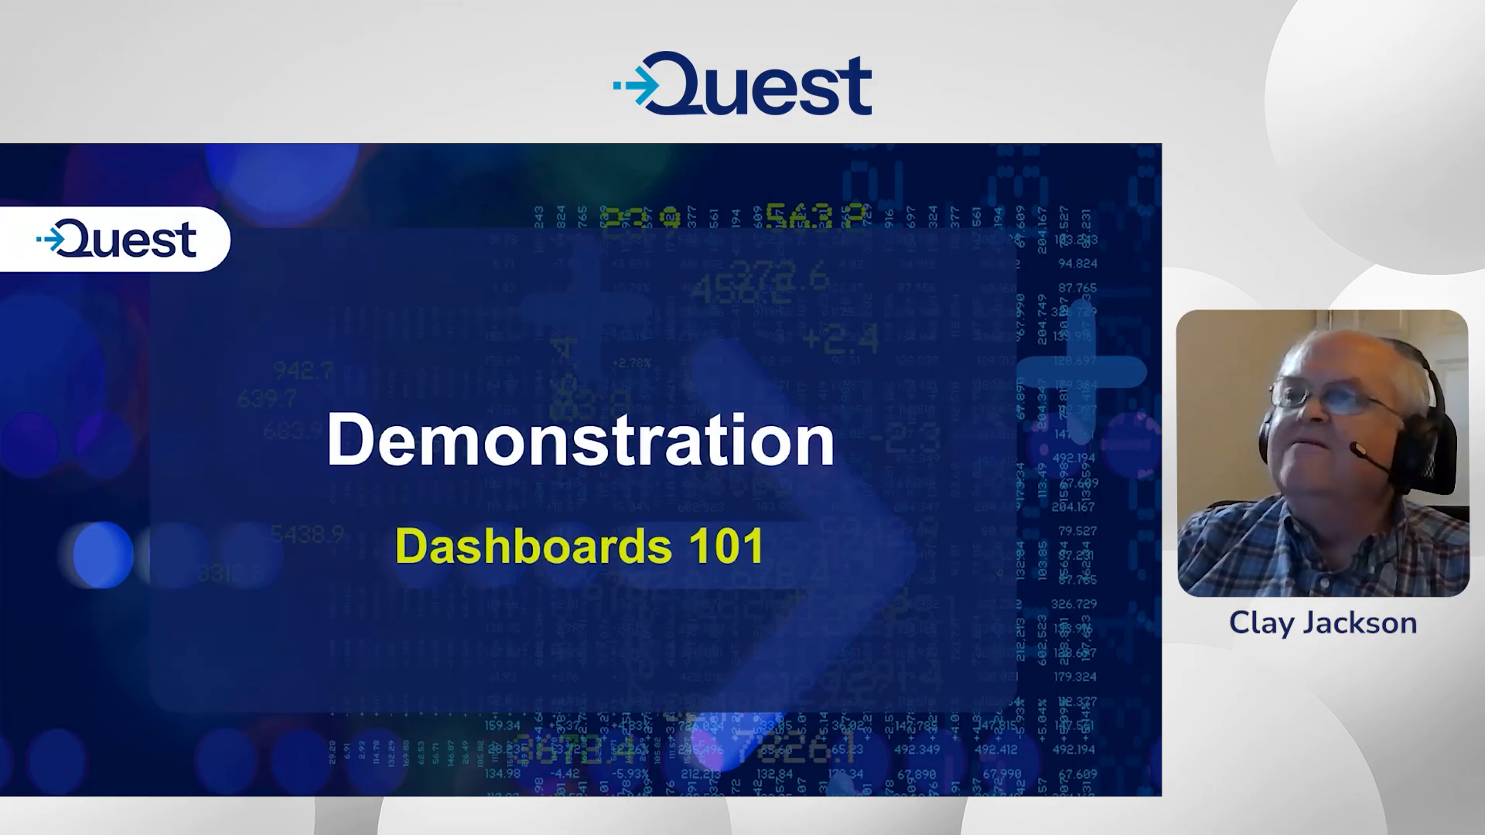
key(Right)
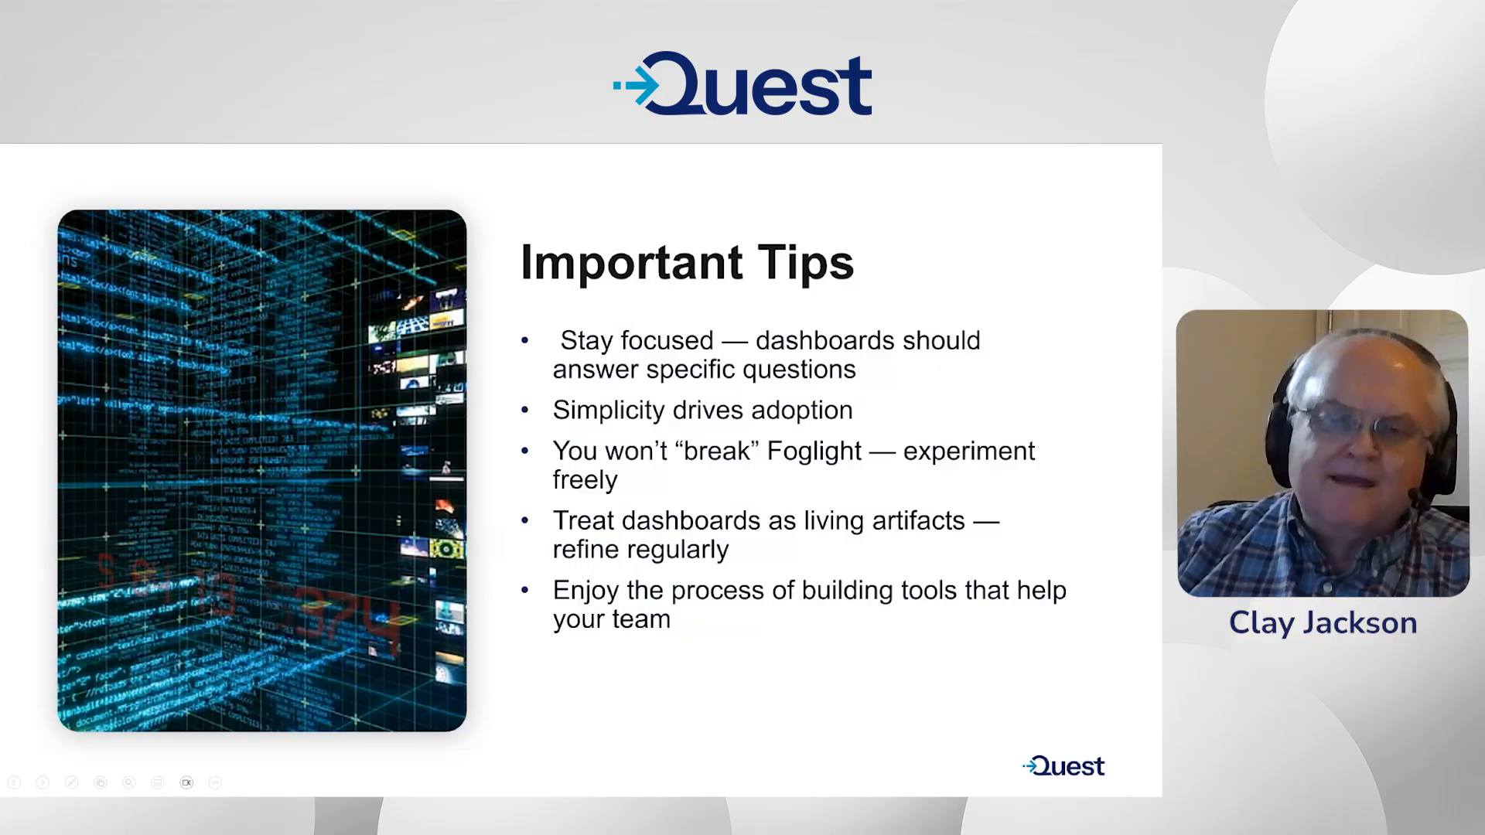